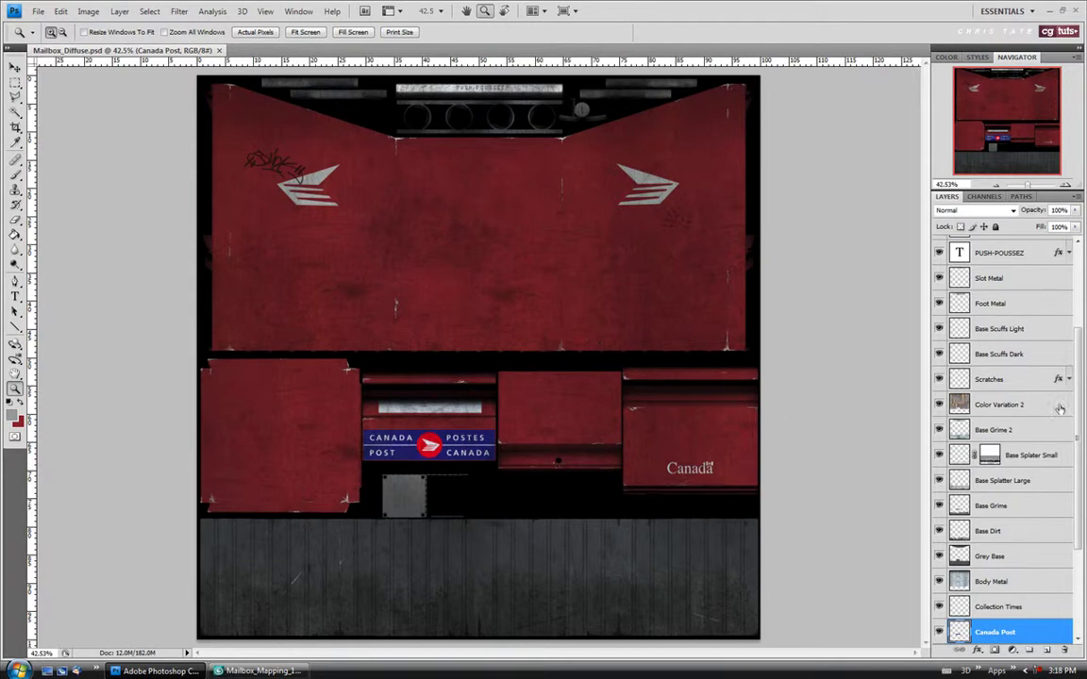
Step: Desaturate the Paint Base layer at the bottom of the layer stack
scroll(1010, 425, down, 5)
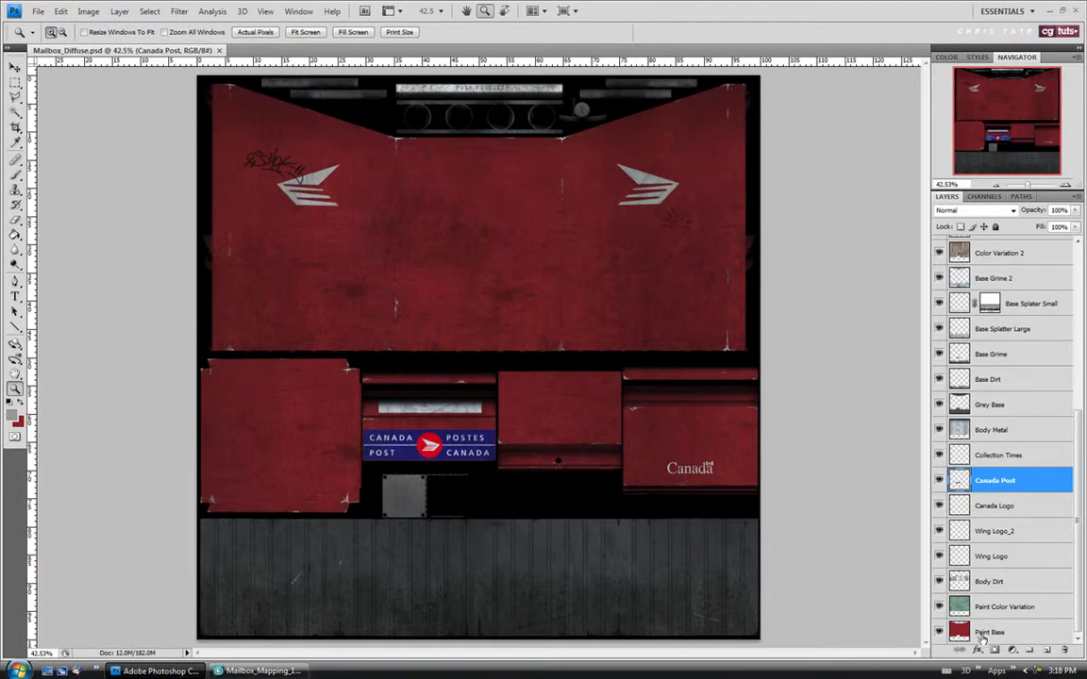
click(992, 632)
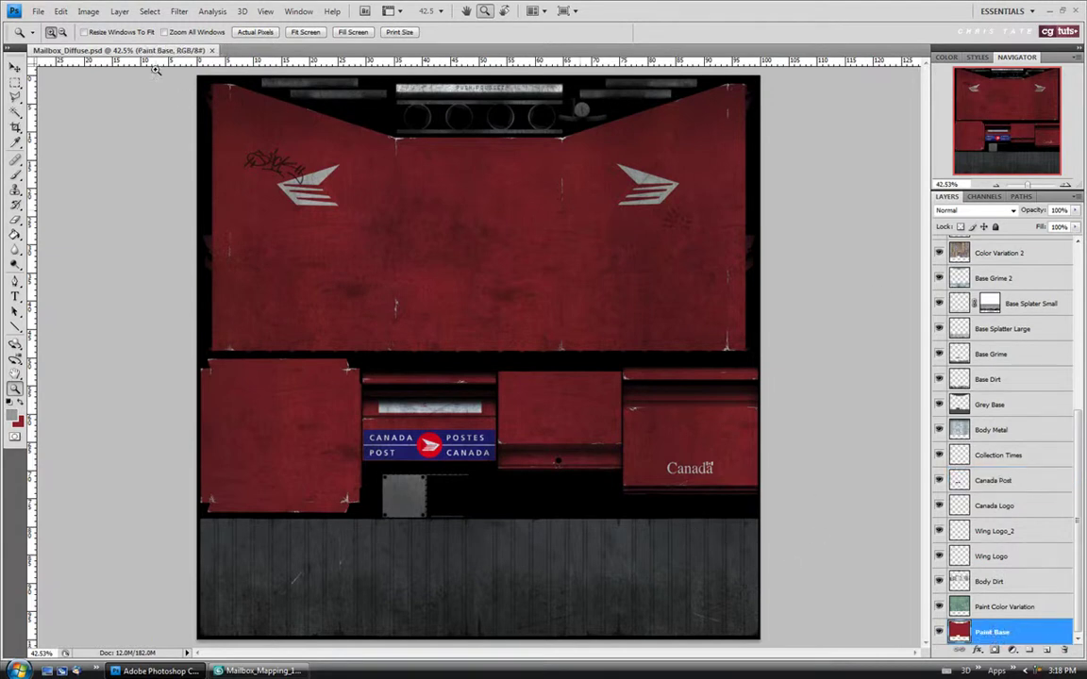
click(90, 13)
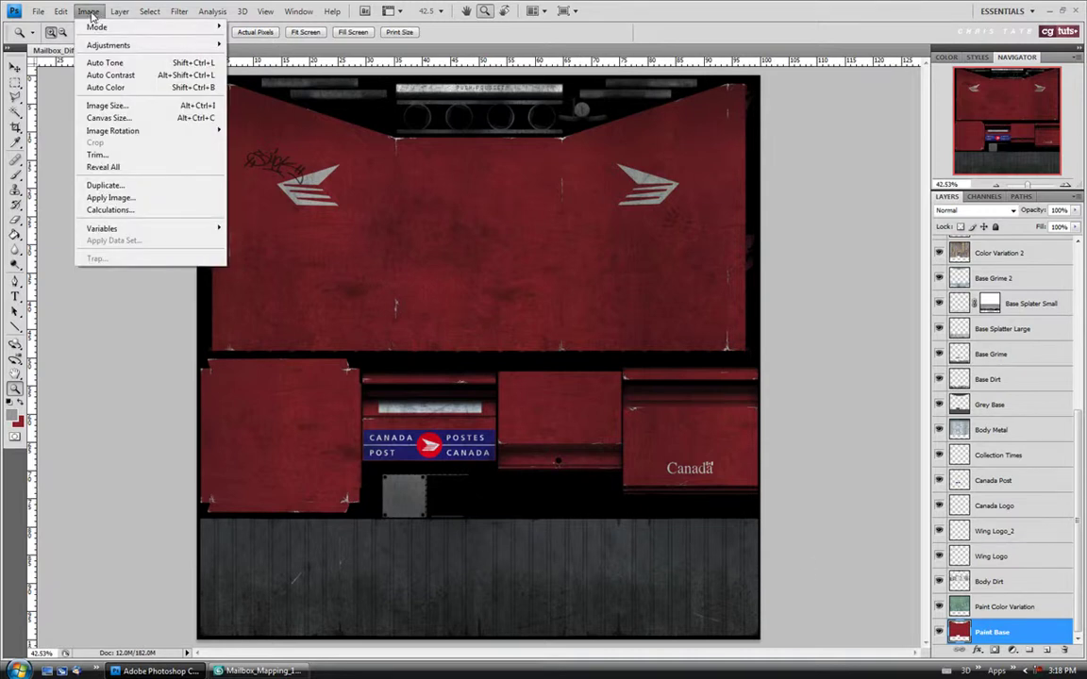
mouse_move(83, 45)
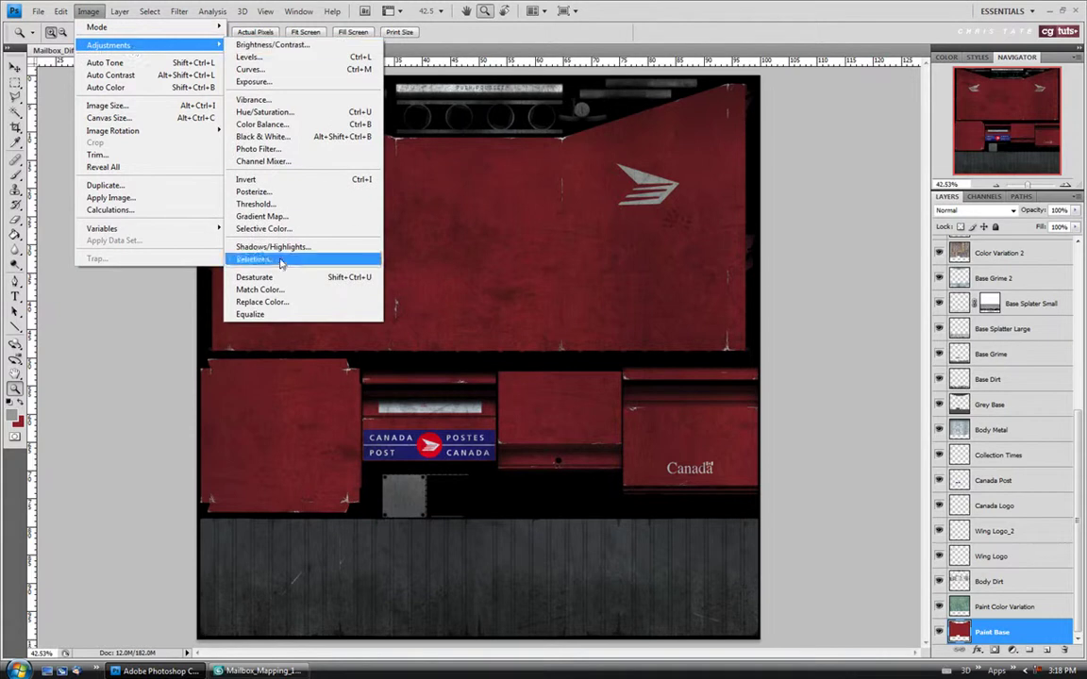
click(255, 277)
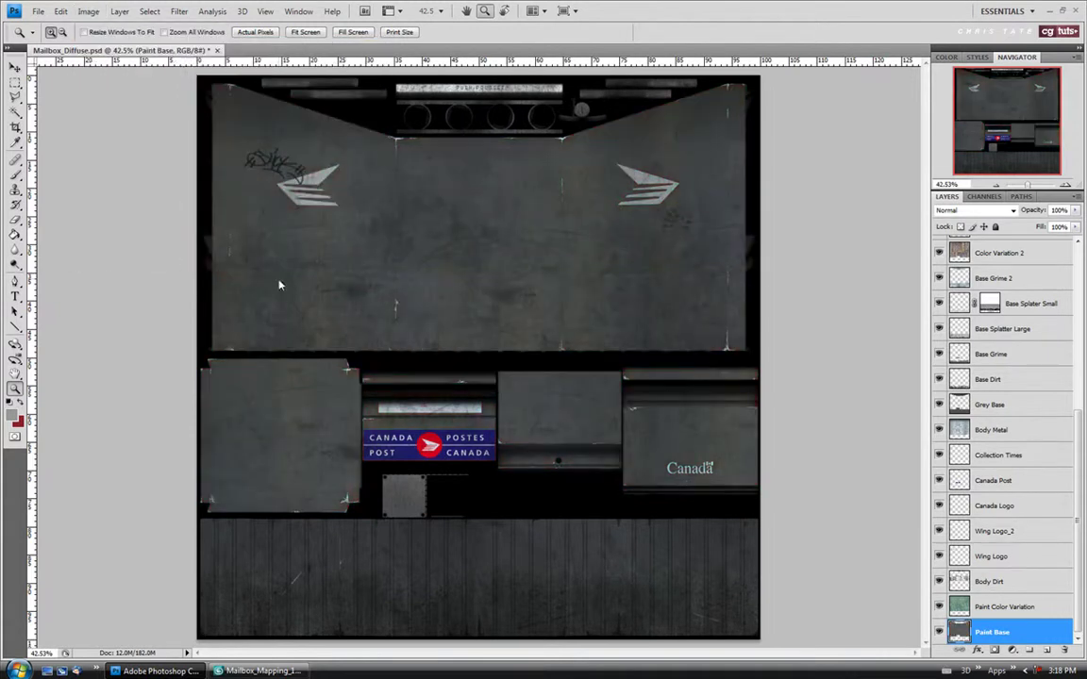
Step: Hide the Paint Color Variation layer and set the Body Dirt layer's opacity to 20%
click(999, 611)
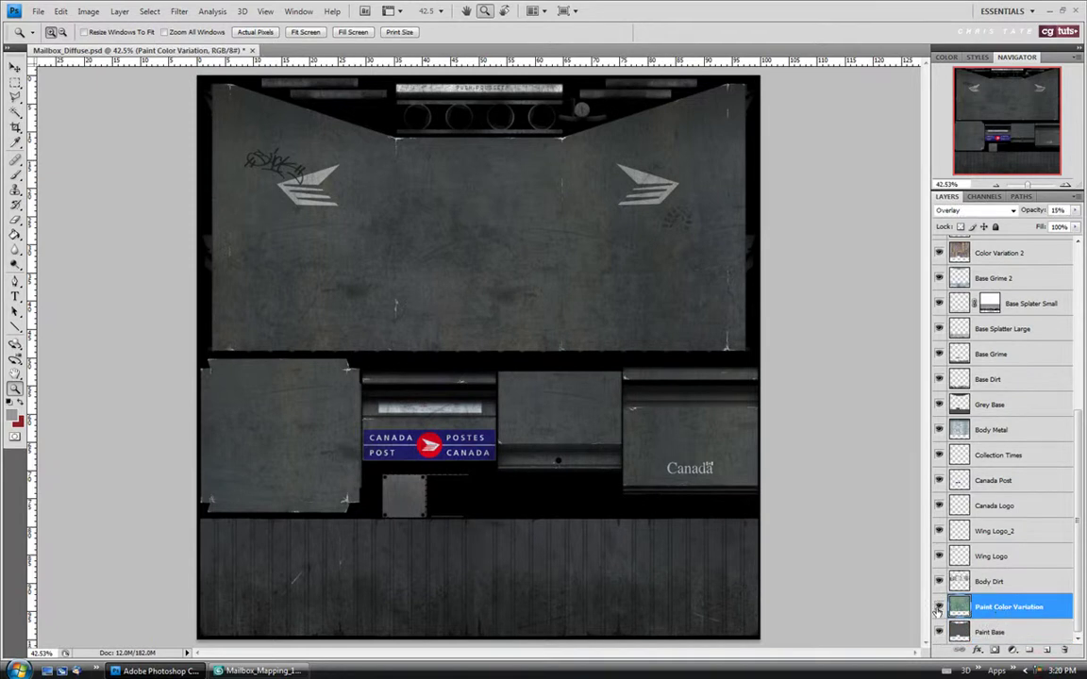
click(939, 607)
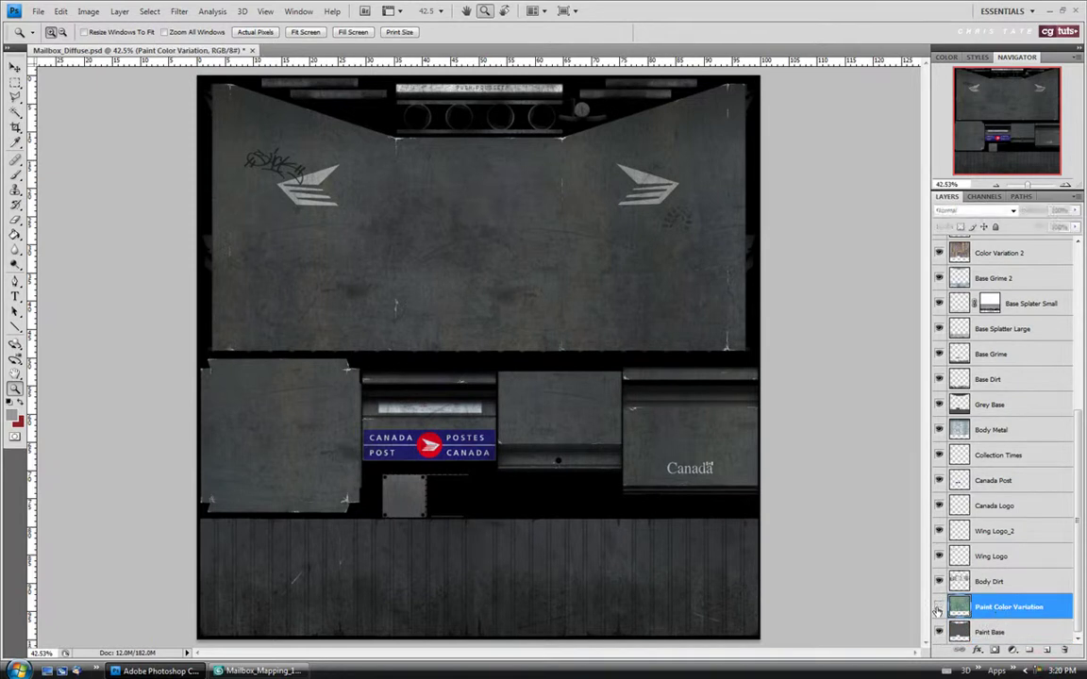
click(986, 588)
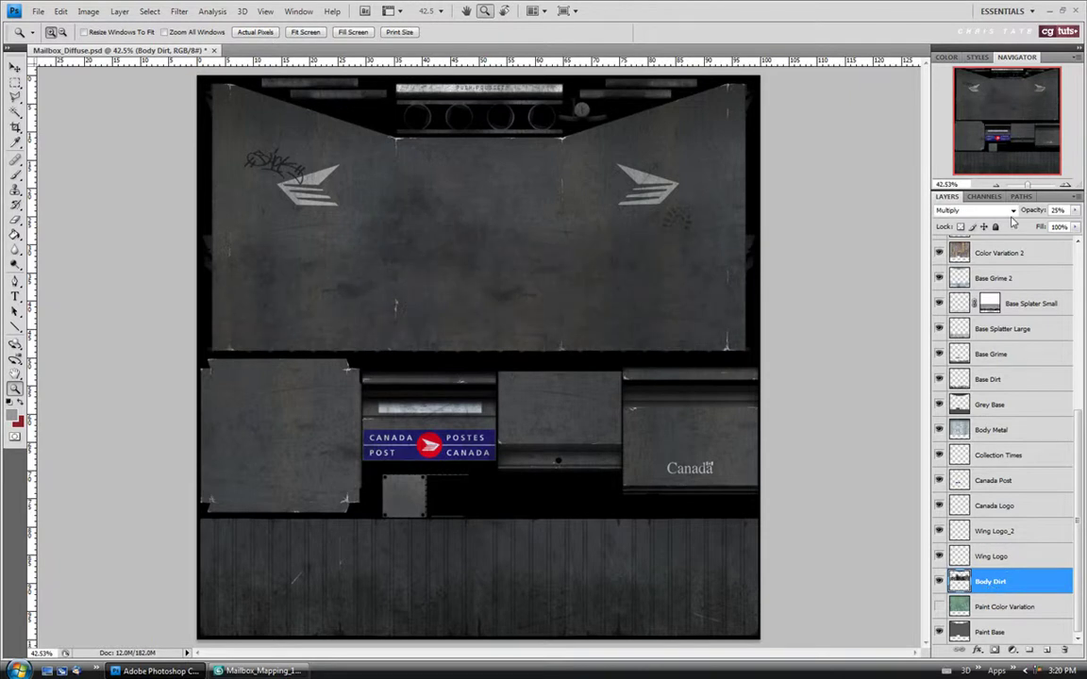
click(1076, 210)
drag(1029, 228, 1019, 228)
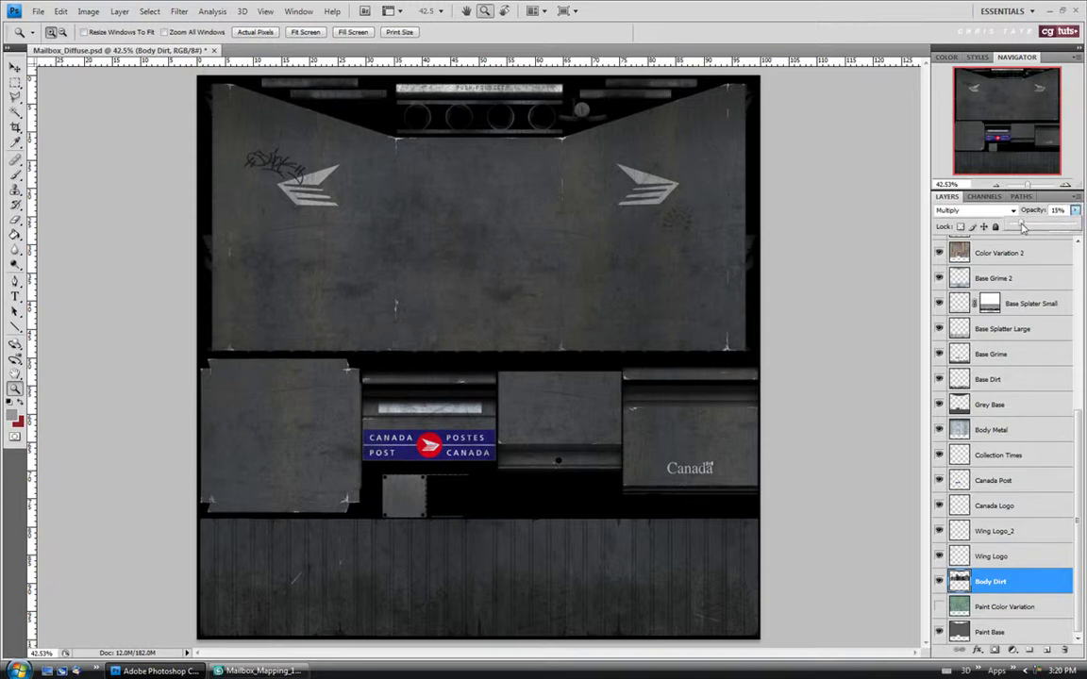
key(Return)
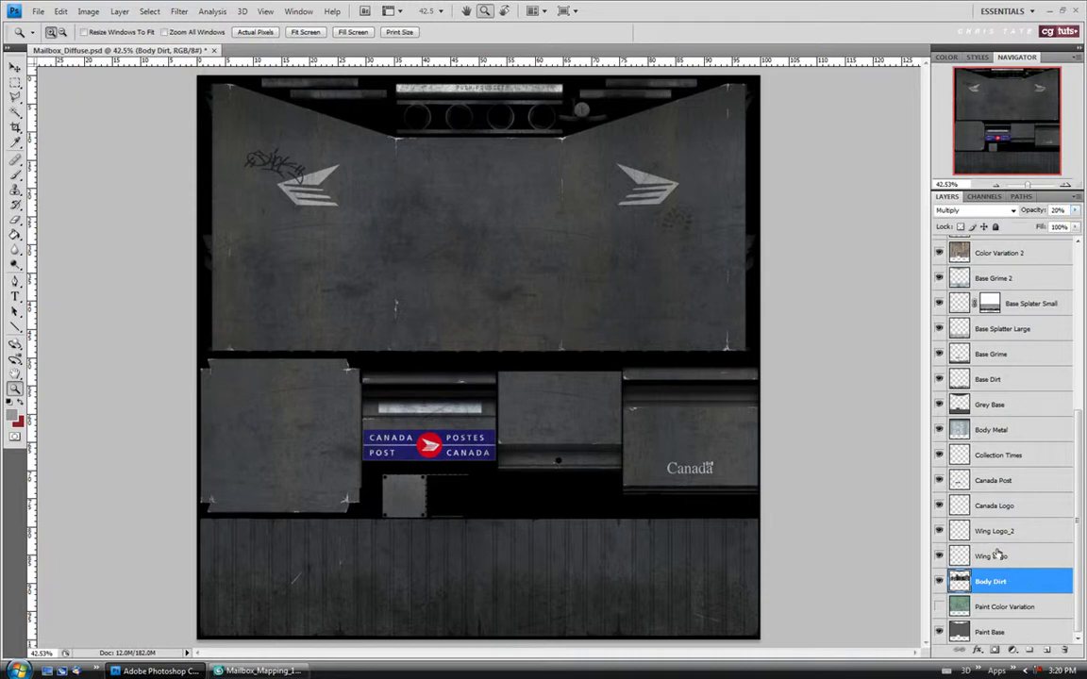
Step: Desaturate the Wing Logo layer
click(998, 556)
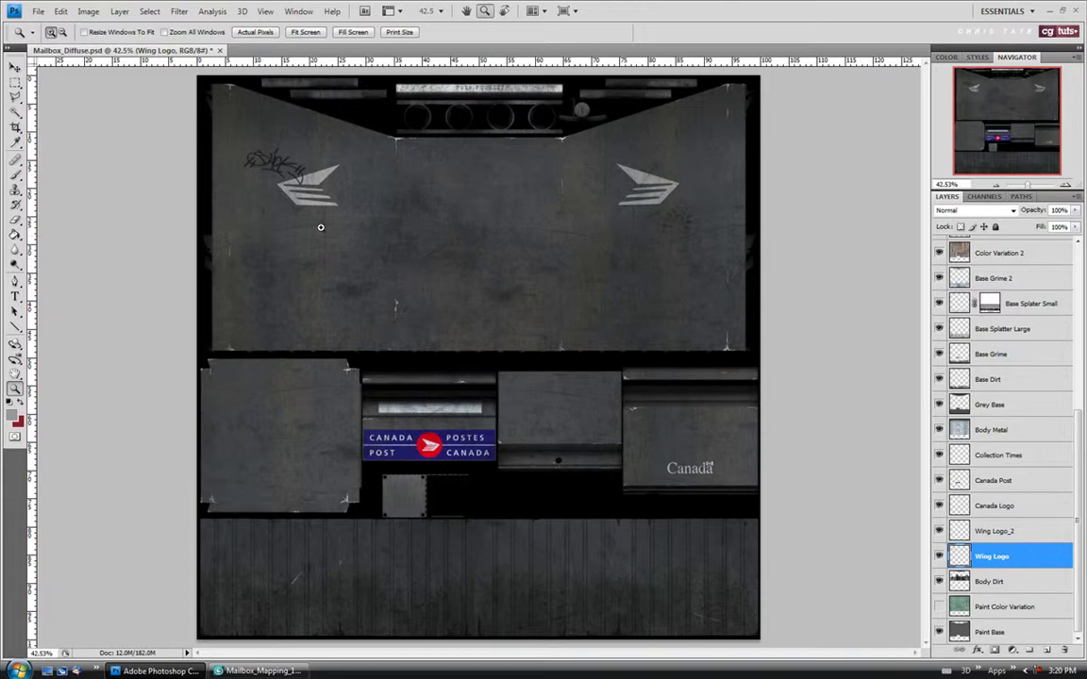
key(v)
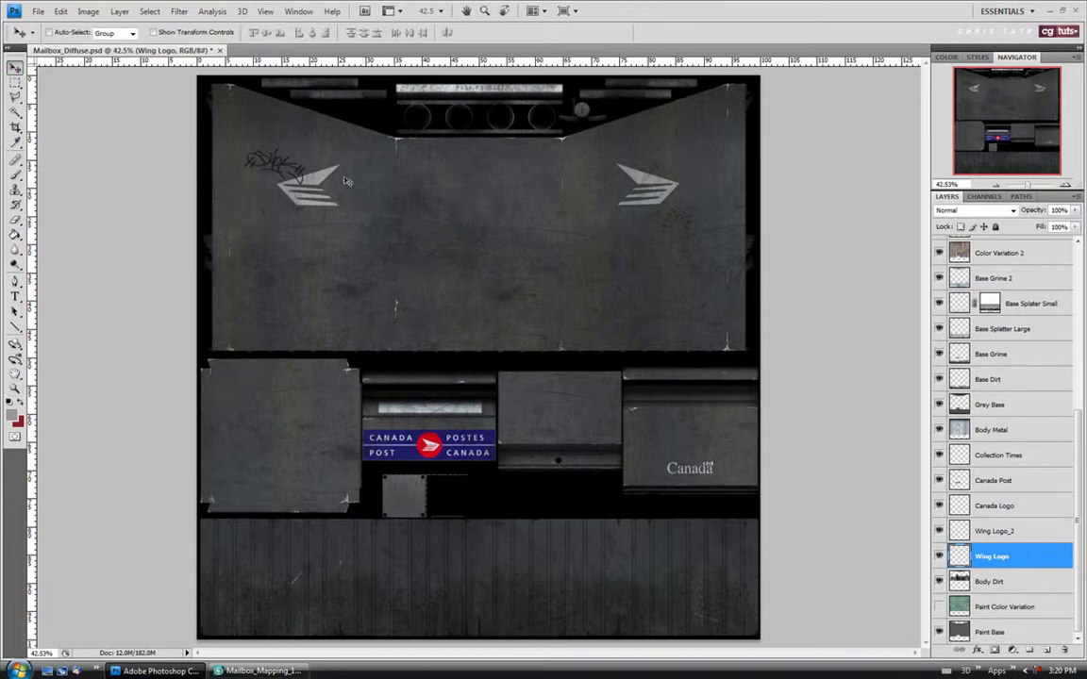
click(88, 10)
mouse_move(104, 45)
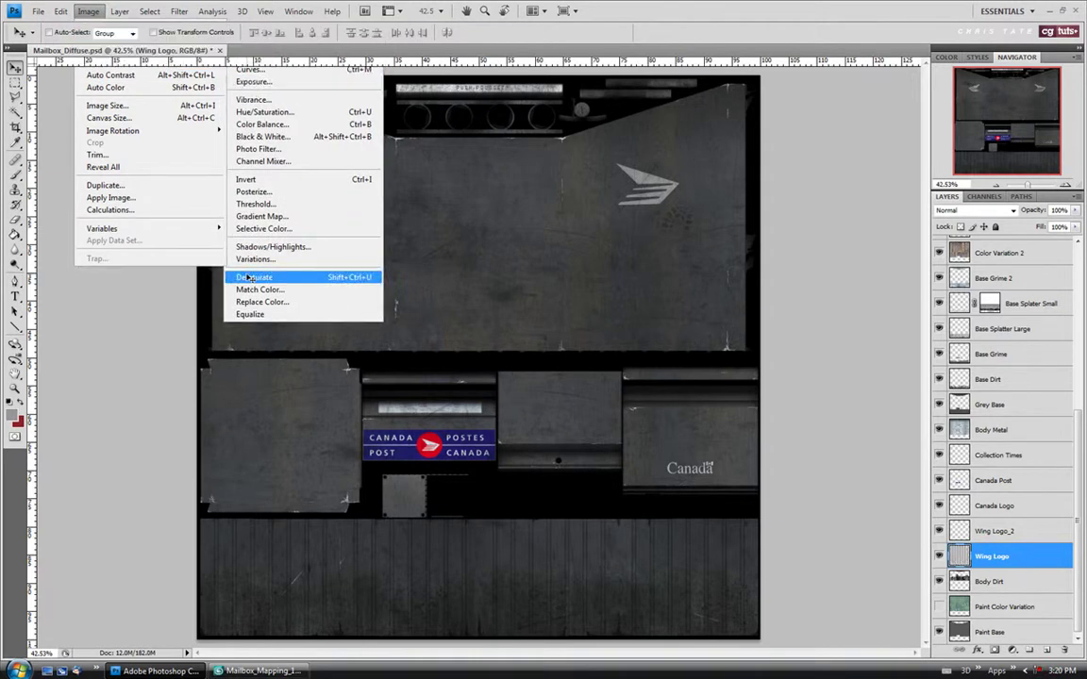
click(247, 277)
Step: Darken the Wing Logo layer with Brightness/Contrast, setting the brightness to about -69
click(88, 11)
mouse_move(103, 45)
click(312, 43)
drag(718, 114, 675, 302)
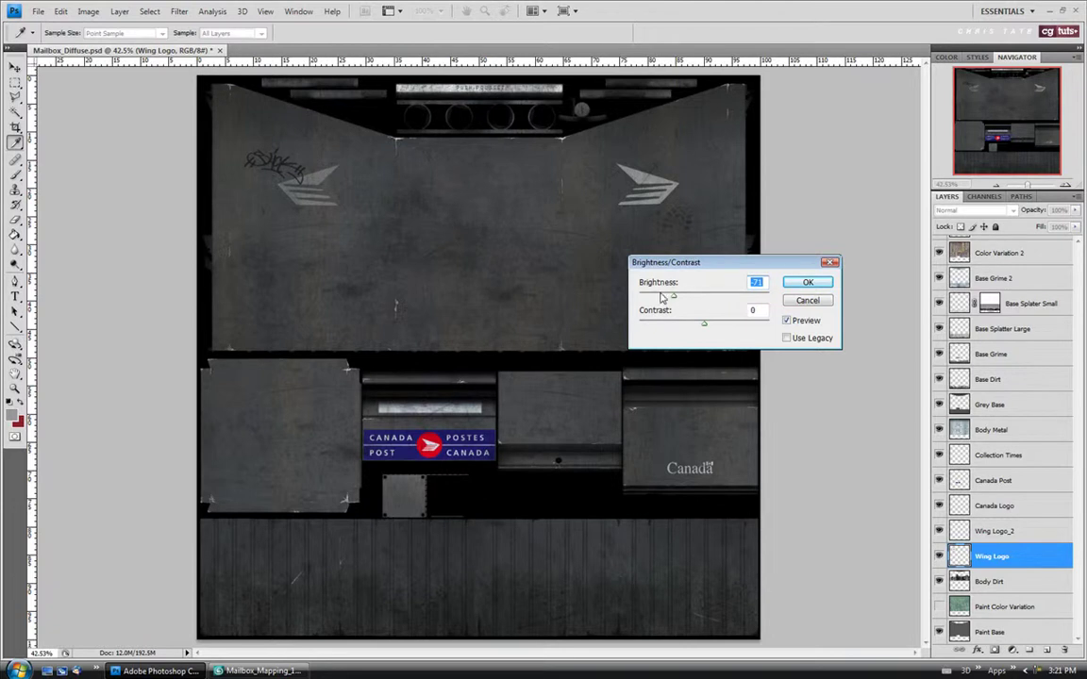
drag(674, 297, 677, 298)
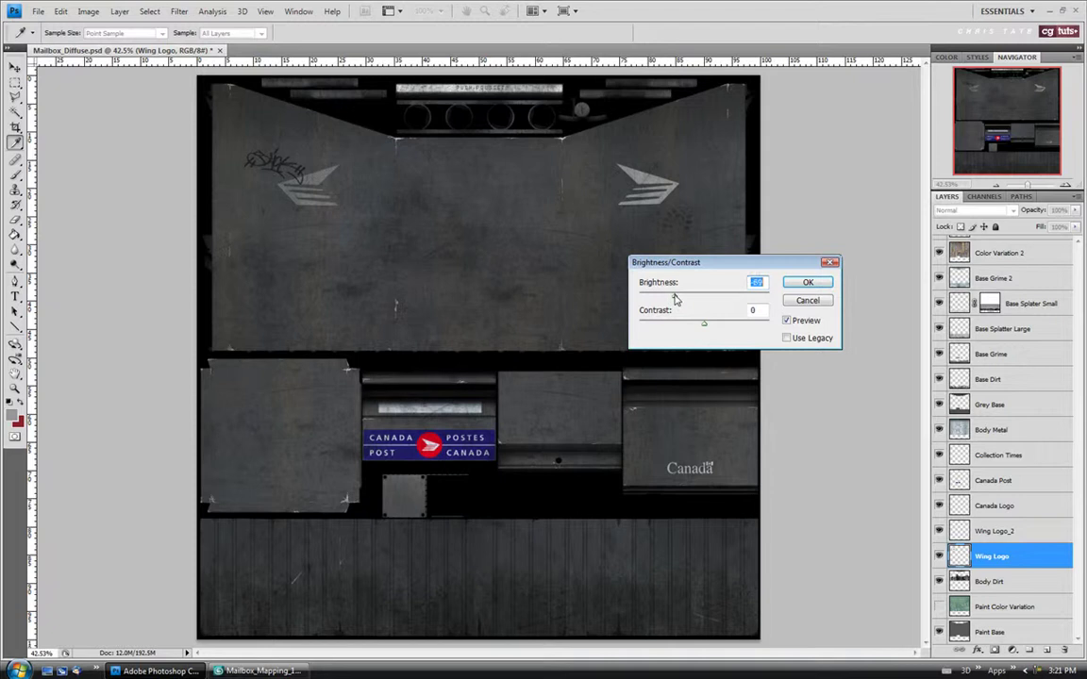
click(808, 283)
key(v)
Step: Desaturate the Wing Logo_2 layer
click(1024, 531)
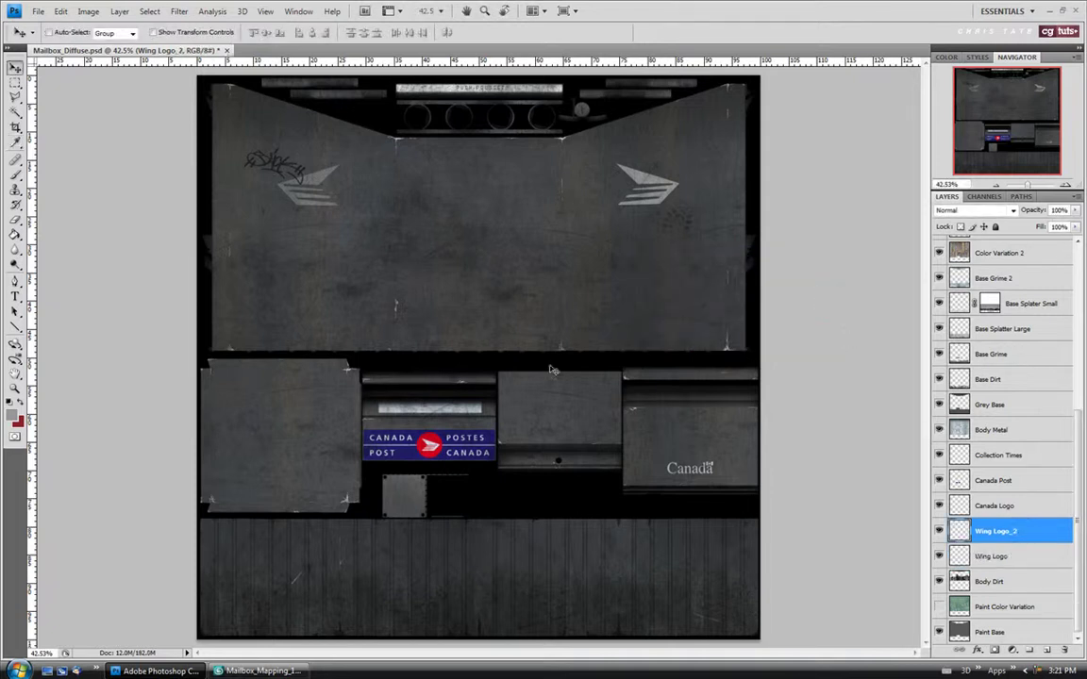
click(88, 10)
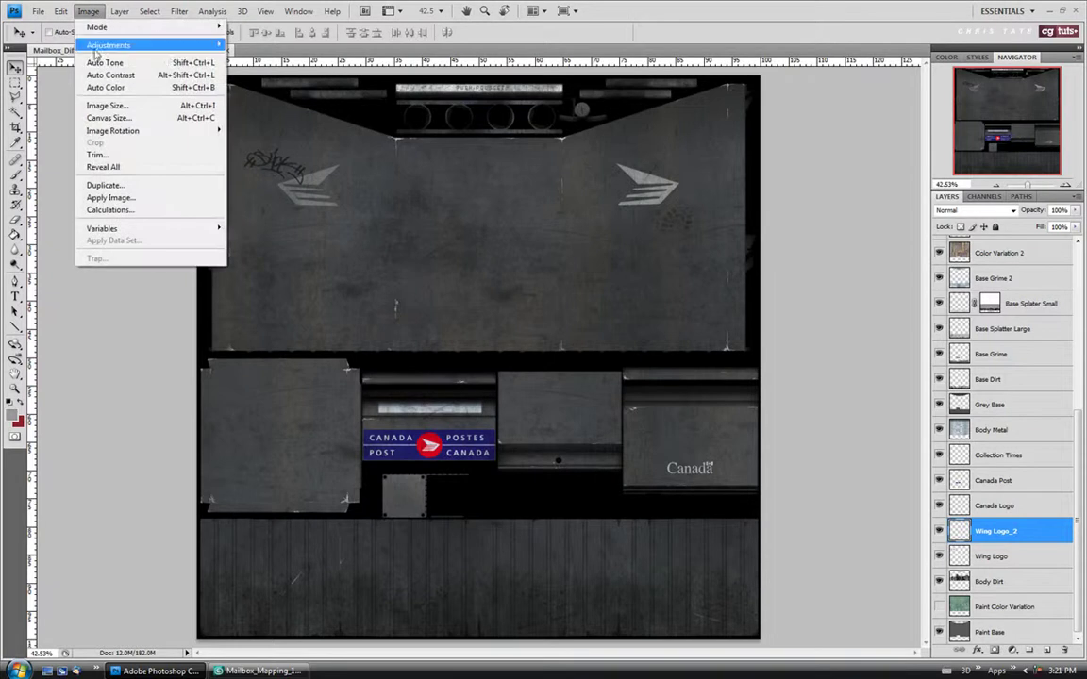
mouse_move(123, 44)
click(279, 277)
Step: Darken the Wing Logo_2 layer with Brightness/Contrast, setting the brightness to about -55
click(88, 11)
mouse_move(90, 44)
click(326, 43)
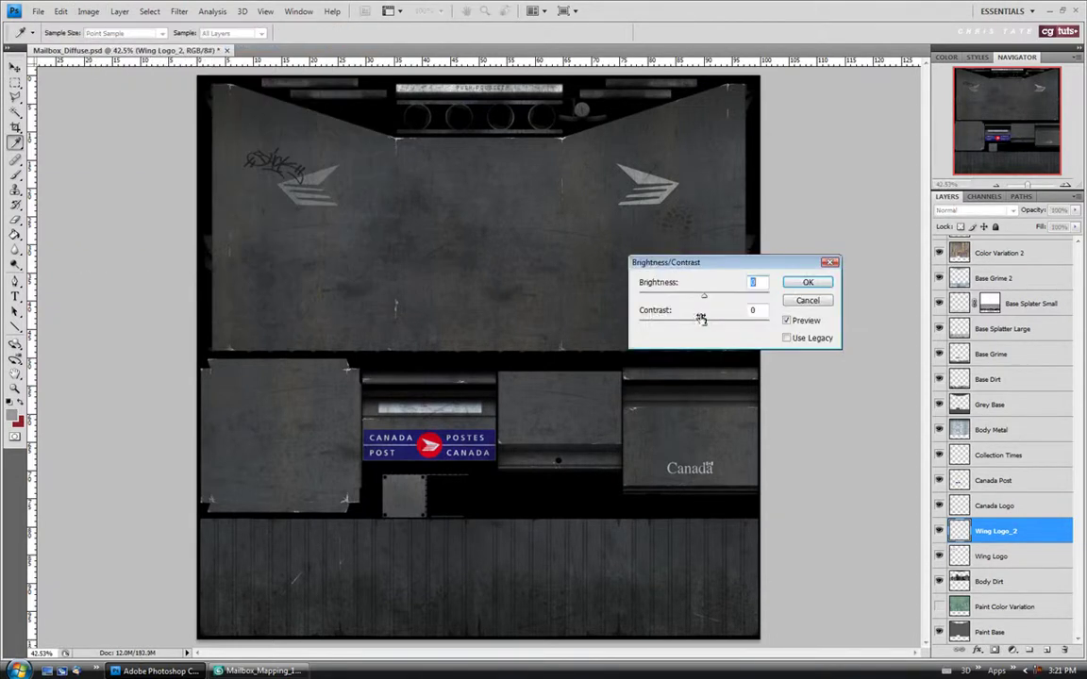
drag(704, 298, 685, 300)
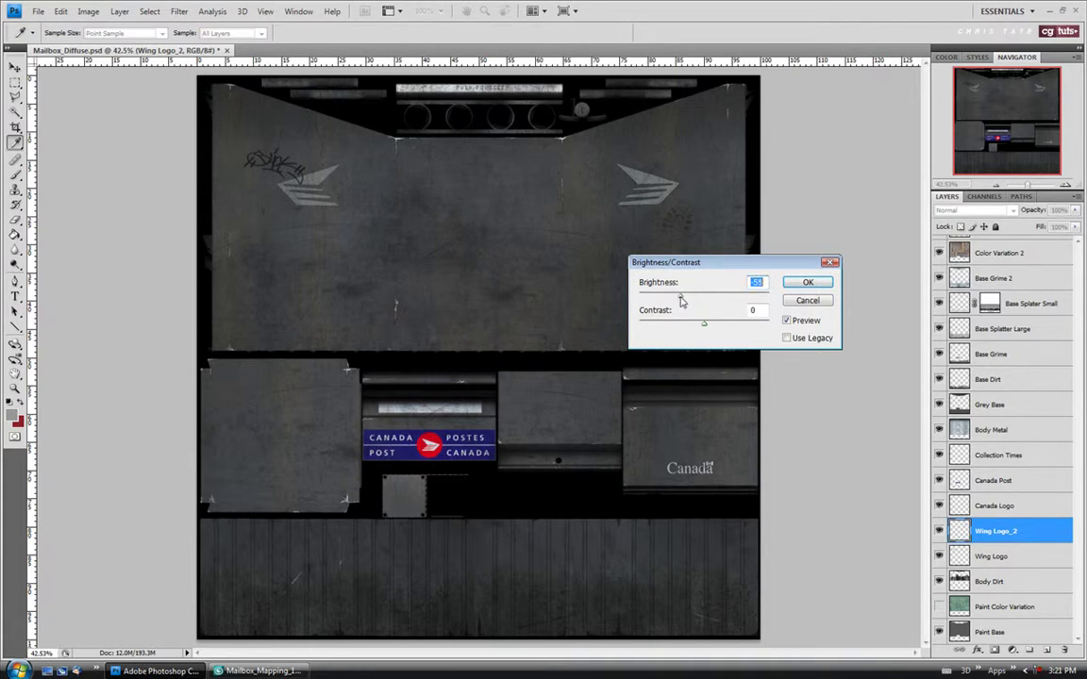
click(796, 286)
key(v)
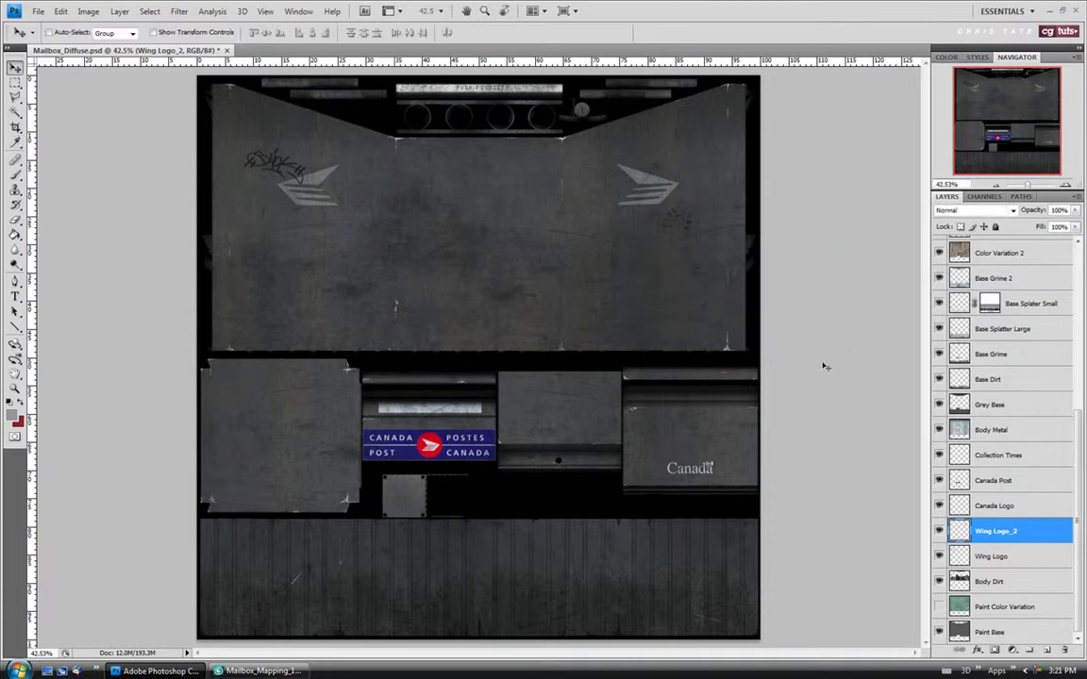
Step: Darken the Canada Logo layer with Hue/Saturation, setting the lightness to -35
click(986, 506)
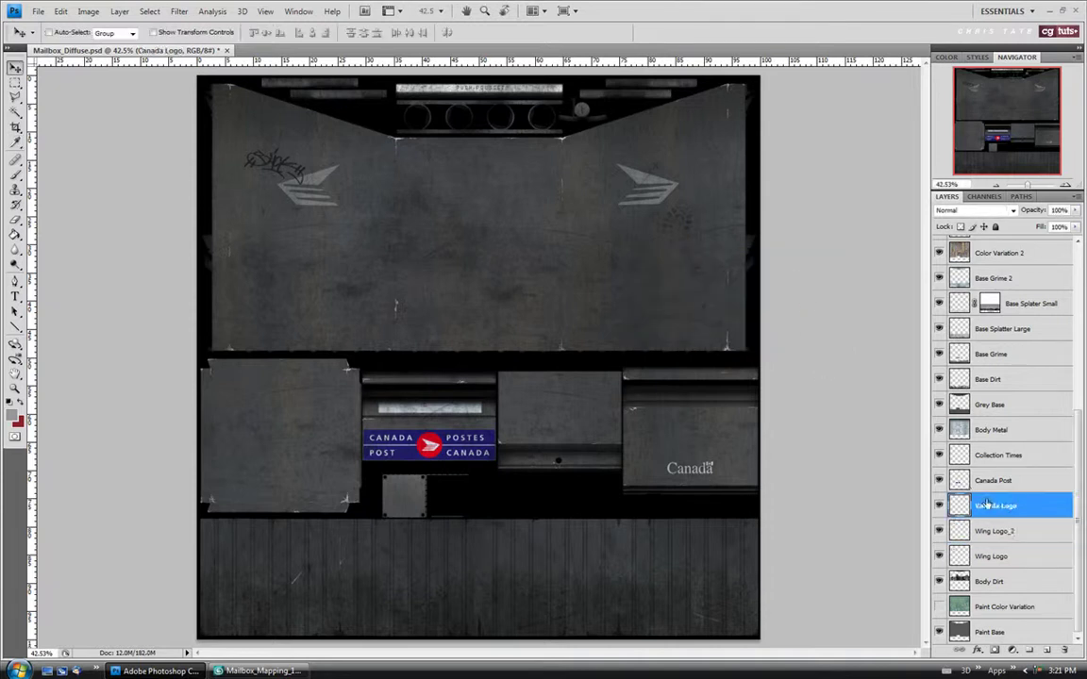
click(87, 12)
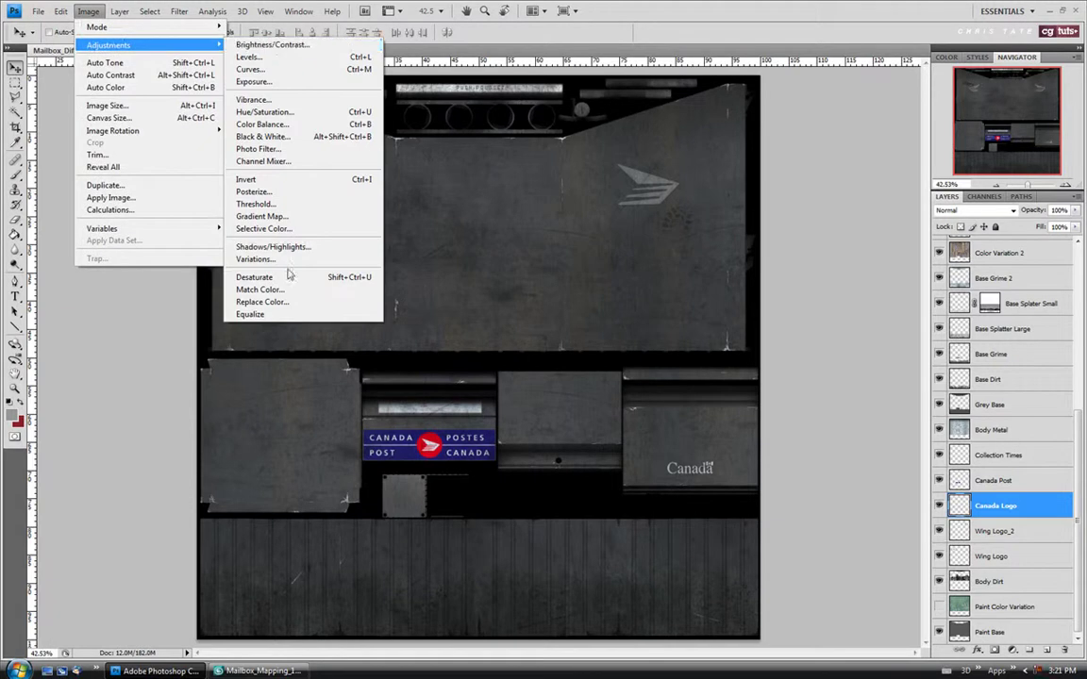
mouse_move(104, 45)
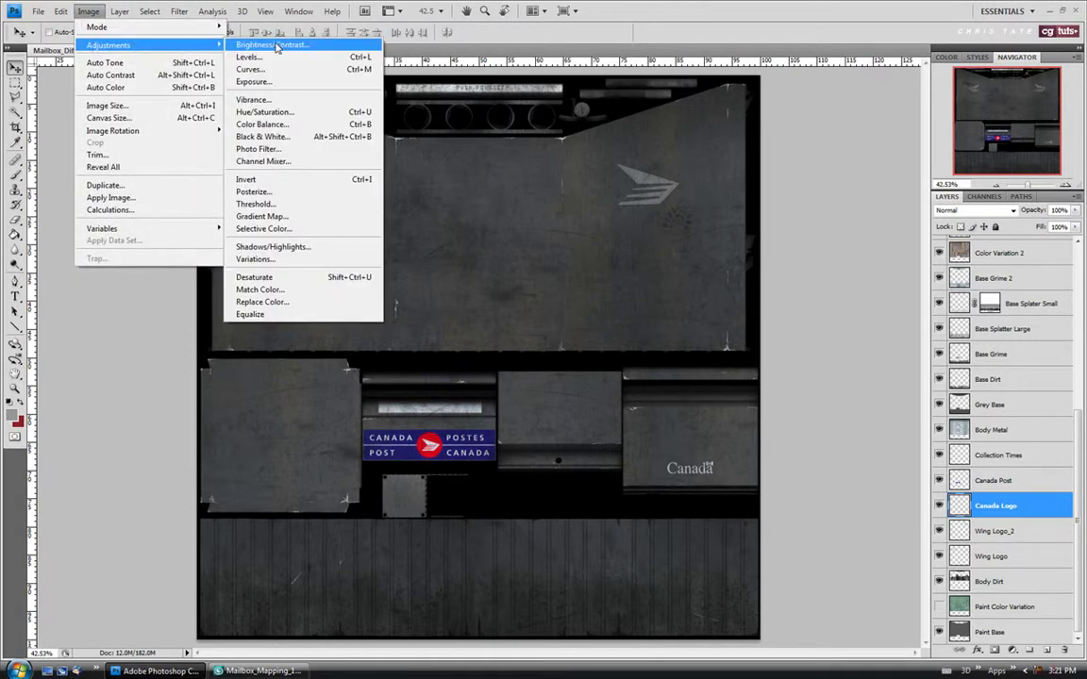
click(264, 107)
drag(847, 266, 824, 272)
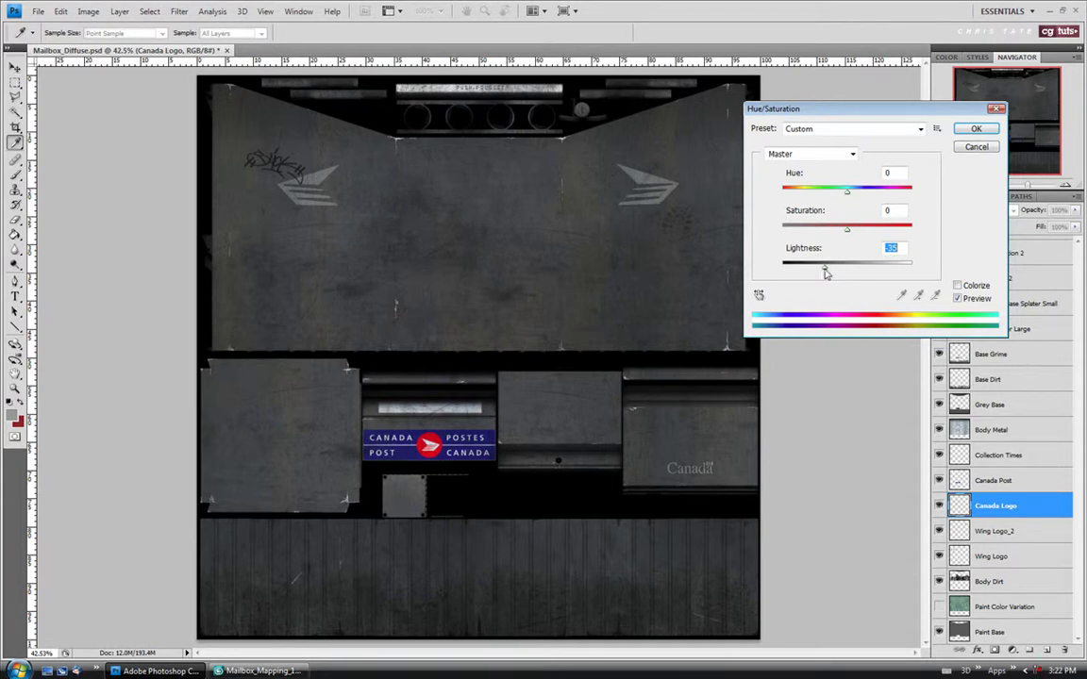
click(975, 128)
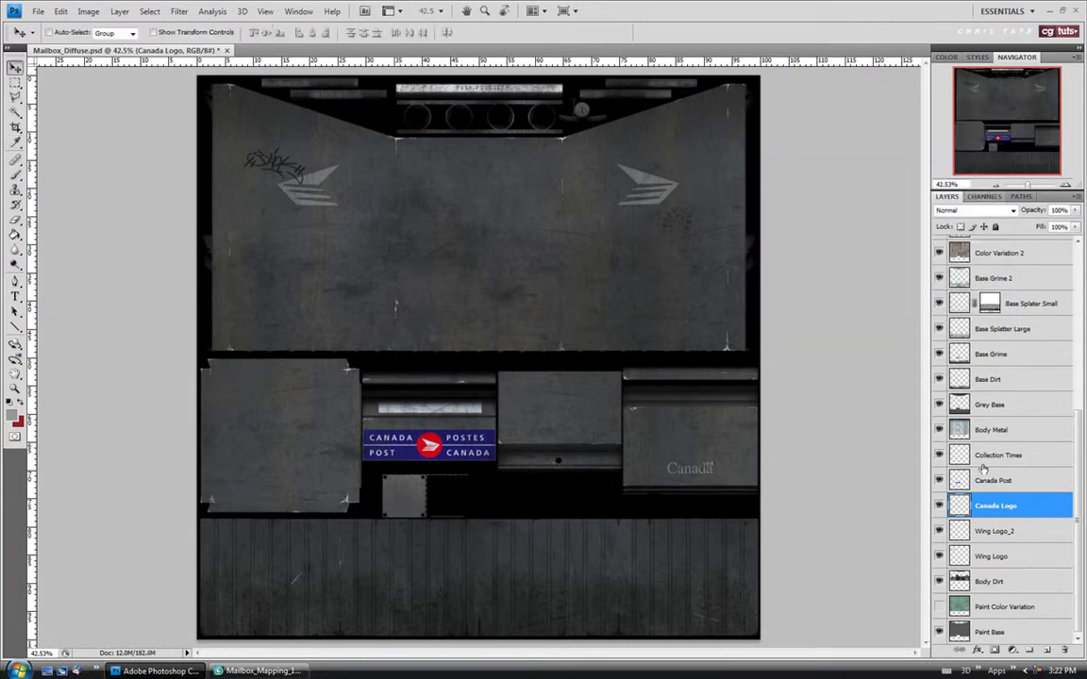
Step: Desaturate the Canada Post layer
key(alt+bracketright)
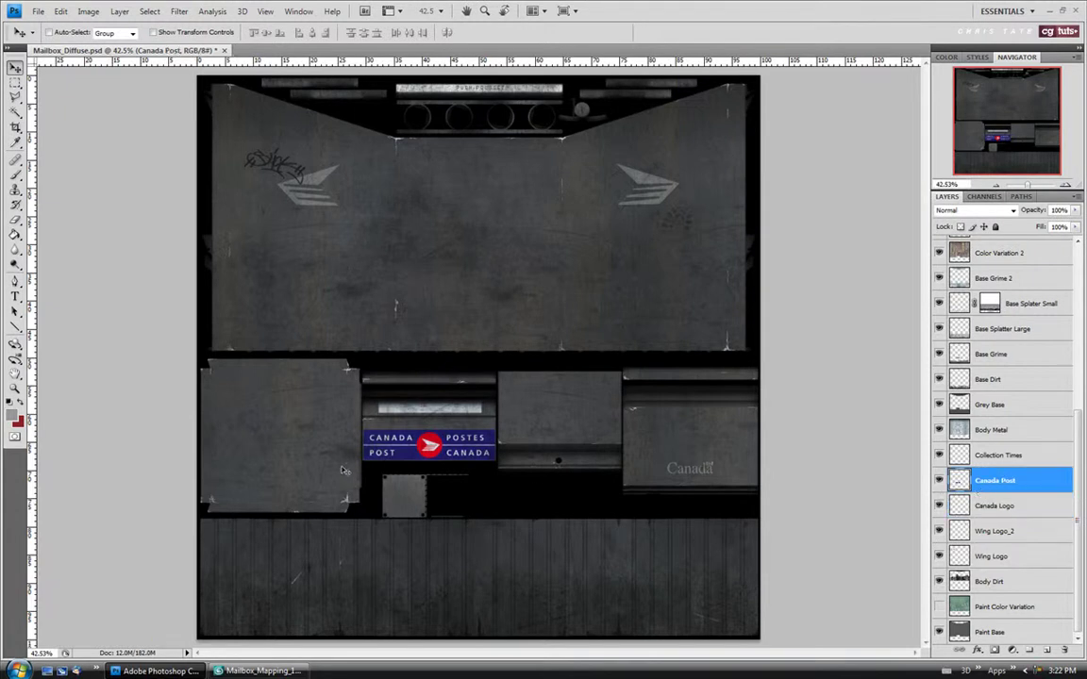
click(88, 10)
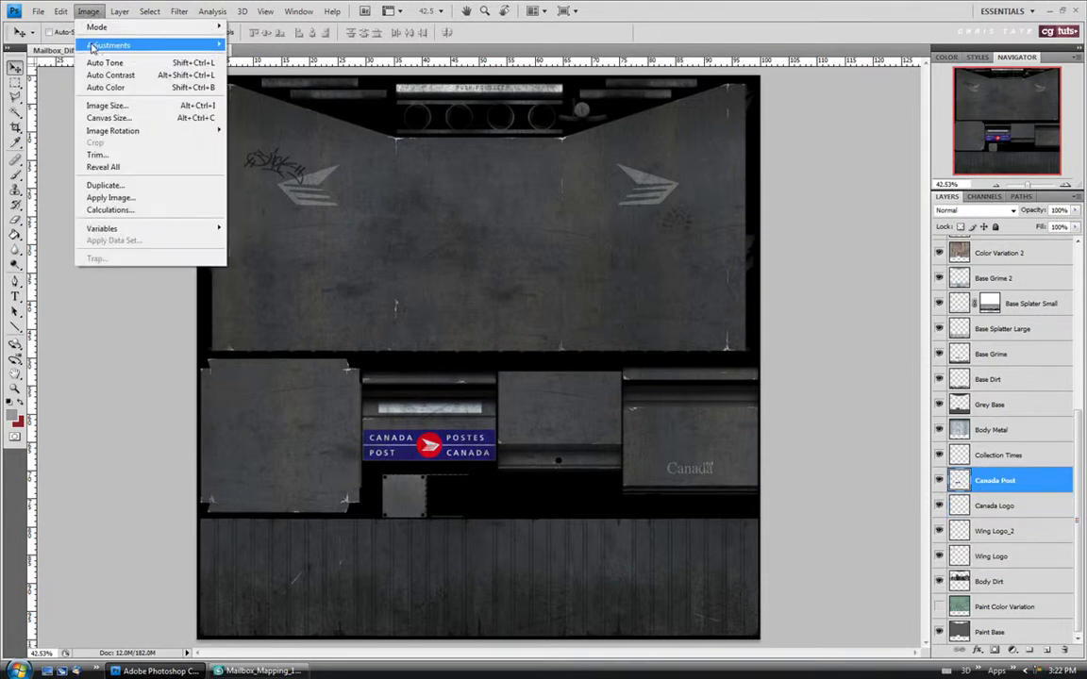
mouse_move(106, 44)
click(260, 276)
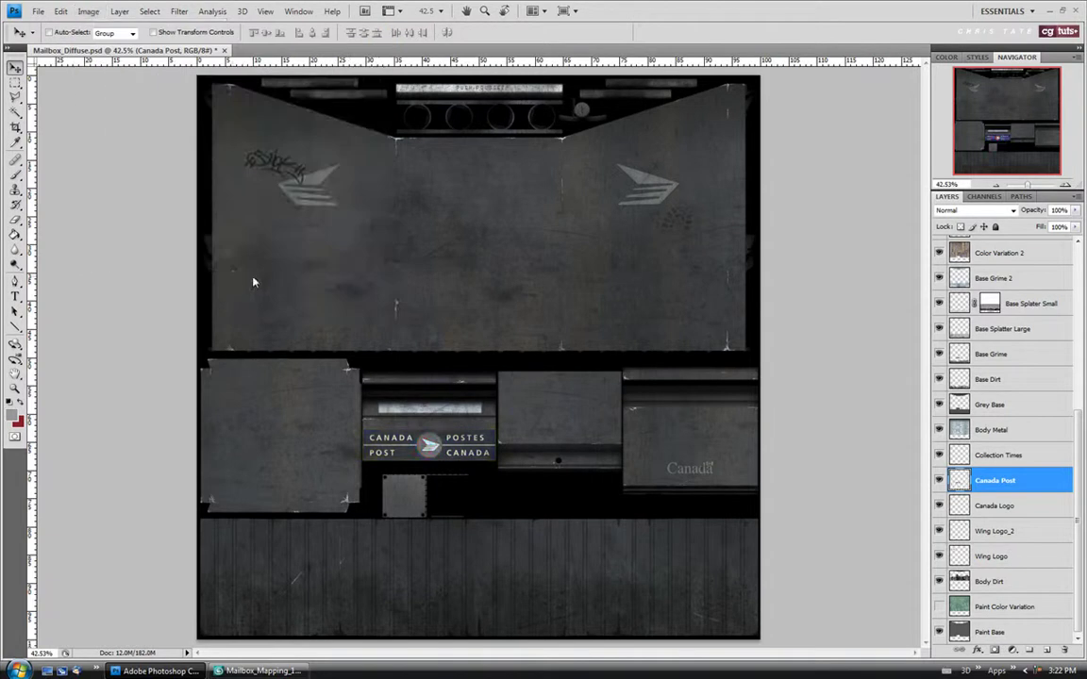
Step: Darken the Canada Post layer with Brightness/Contrast, setting the brightness to about -49
click(88, 10)
mouse_move(105, 45)
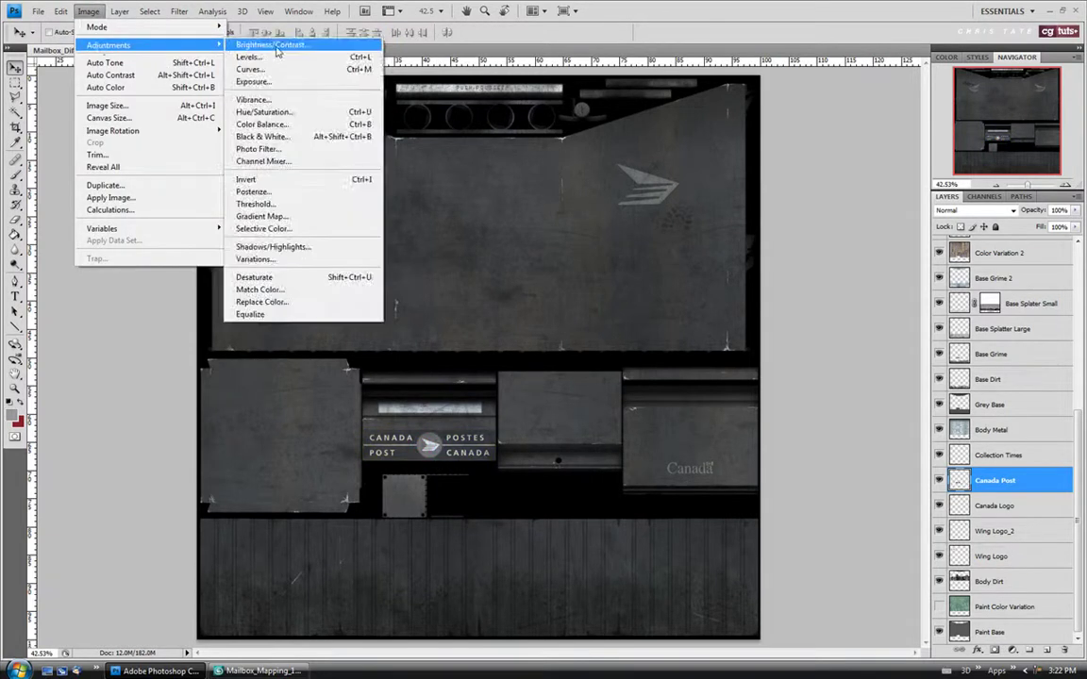
click(283, 42)
drag(704, 296, 687, 298)
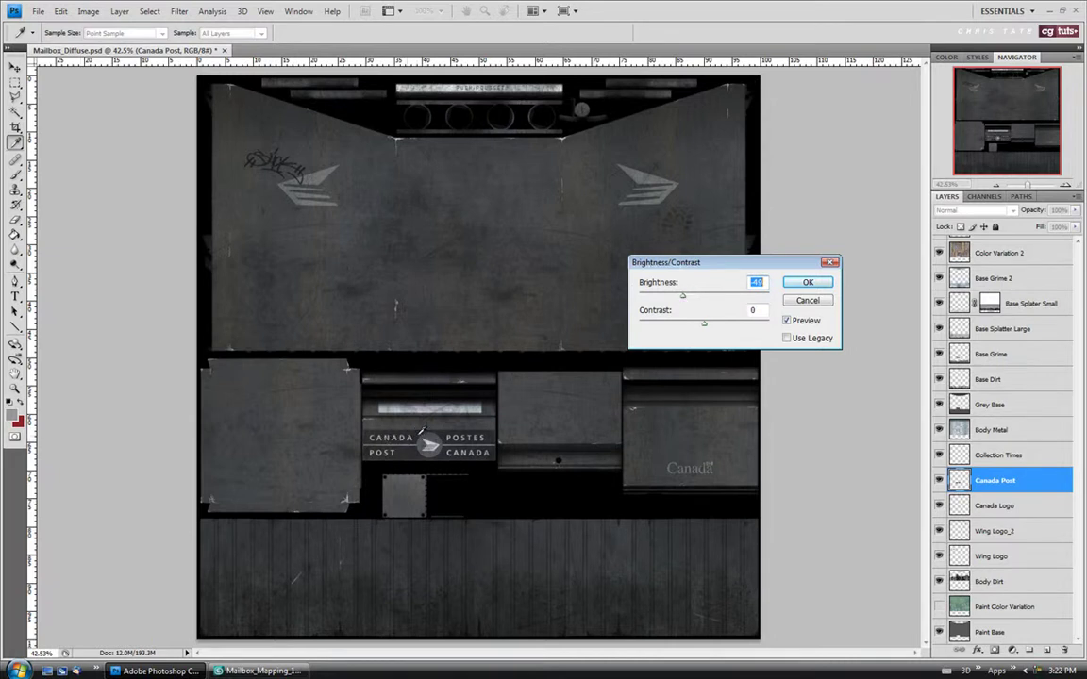
drag(685, 296, 681, 300)
click(808, 282)
key(v)
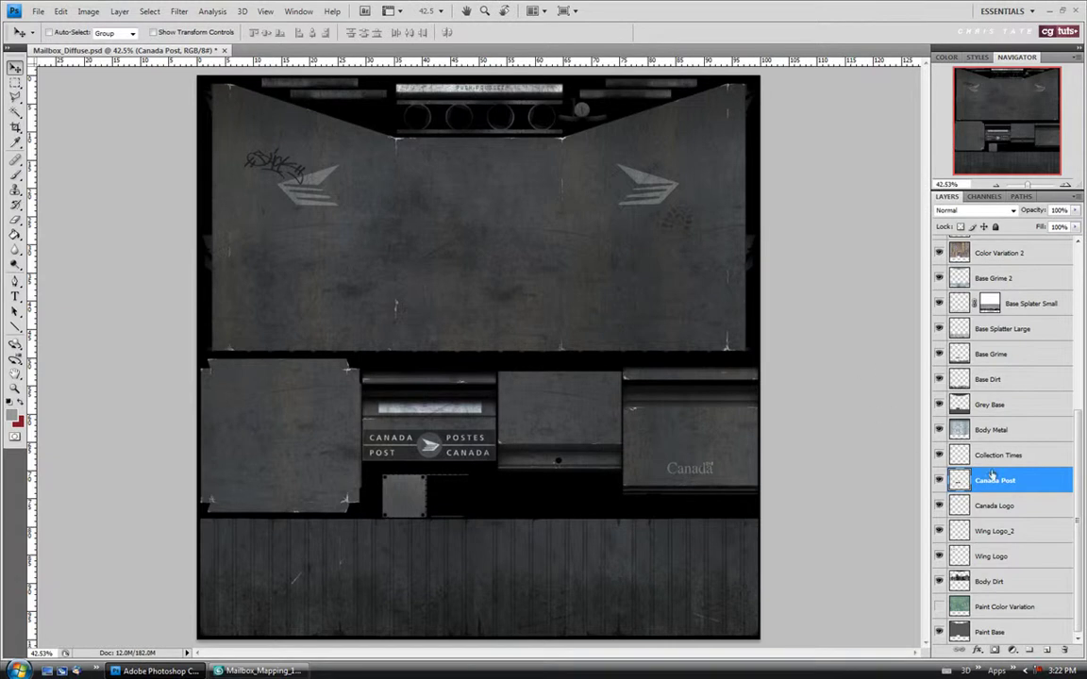
Step: Desaturate the Collection Times layer
key(alt+bracketright)
click(88, 11)
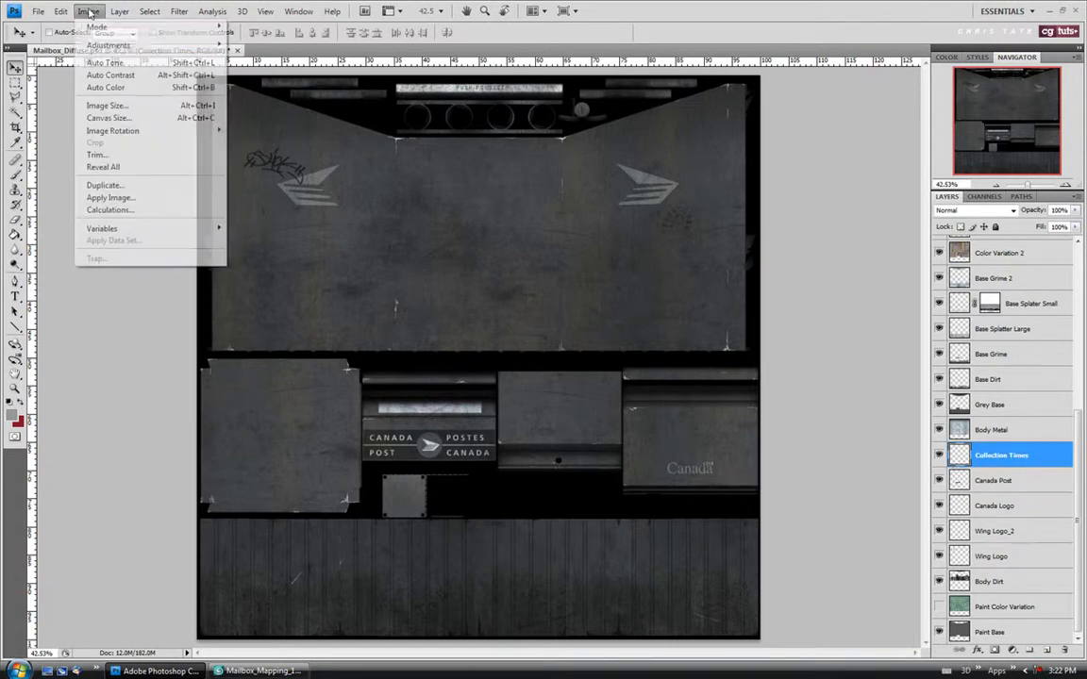
mouse_move(109, 44)
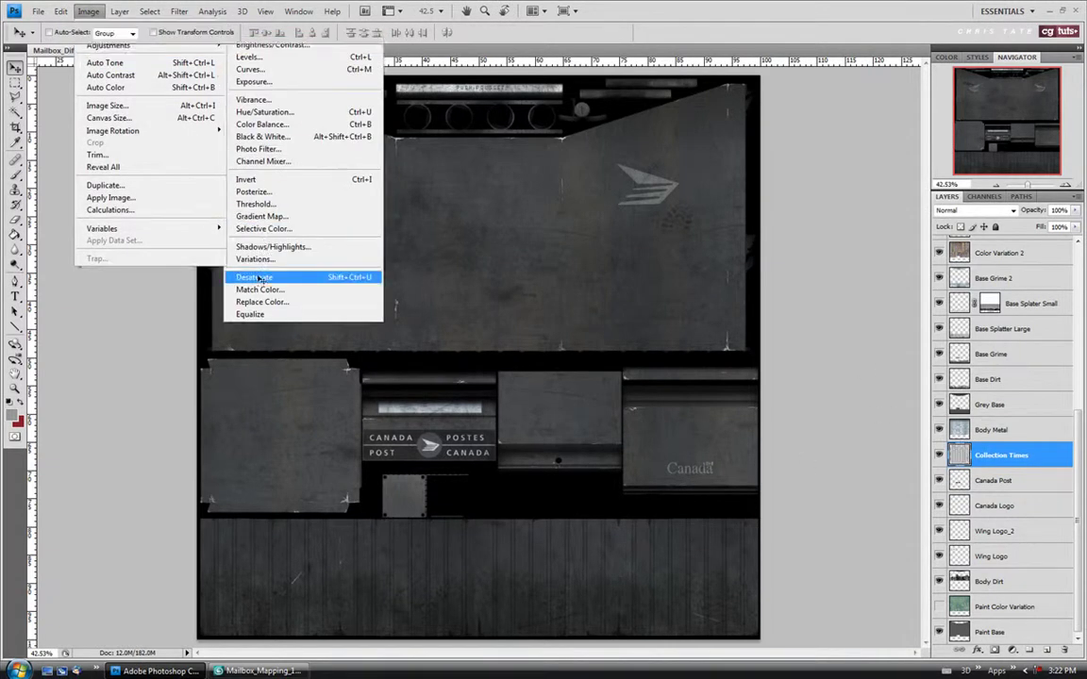
click(259, 277)
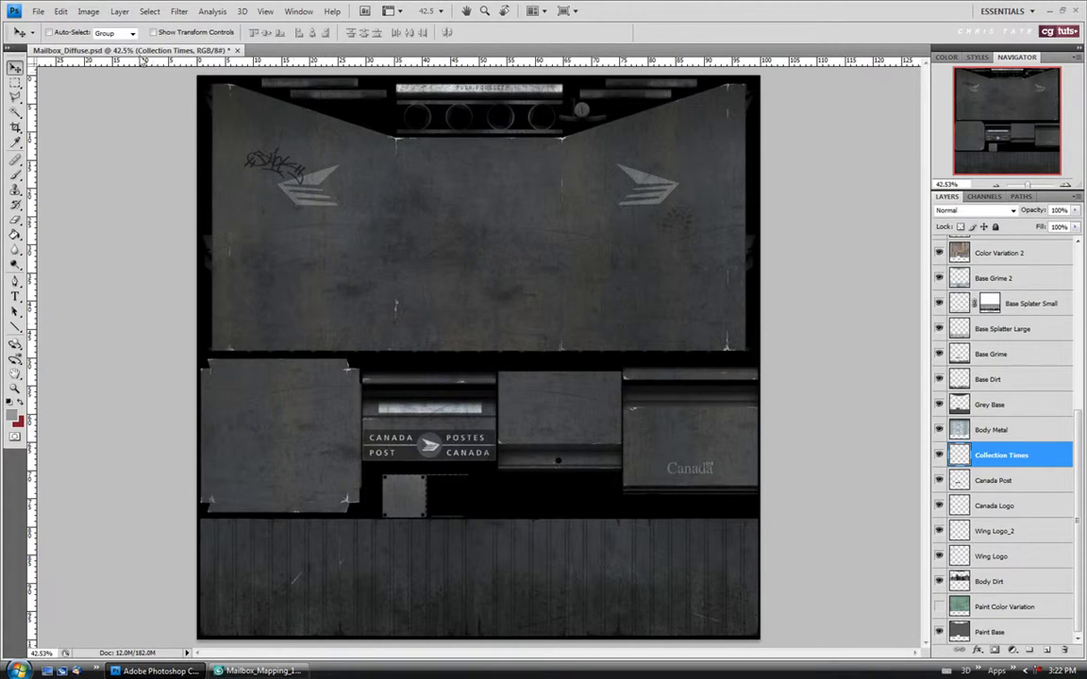
Step: Darken the Collection Times layer with Brightness/Contrast, setting the brightness to about -138
click(88, 10)
mouse_move(109, 45)
click(270, 46)
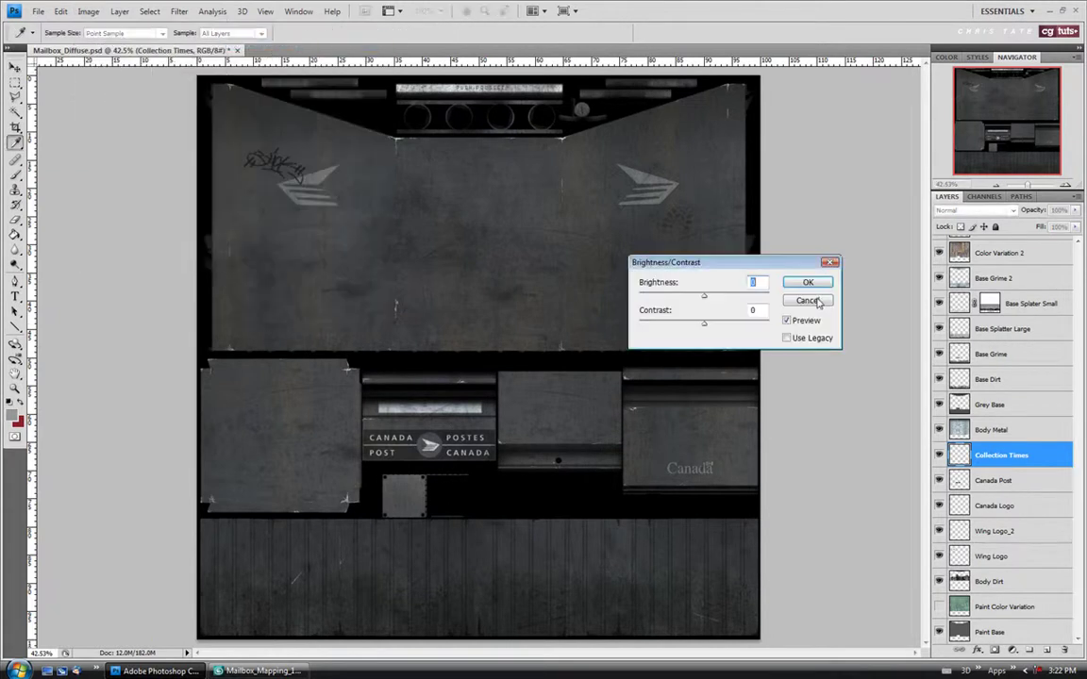
drag(688, 300, 649, 298)
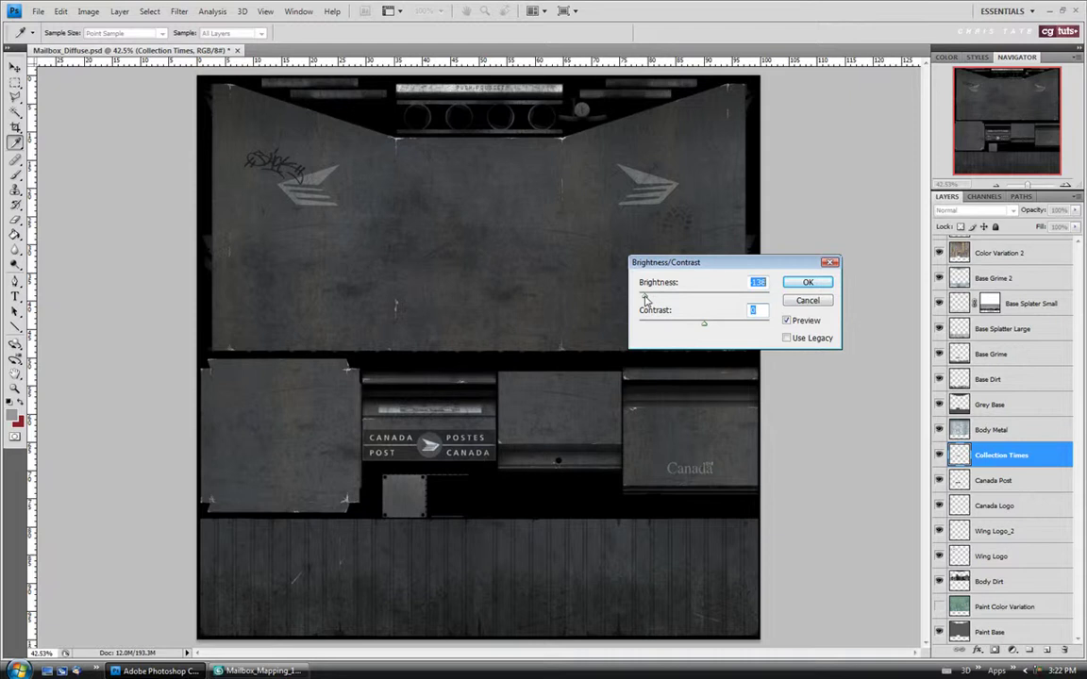
click(807, 284)
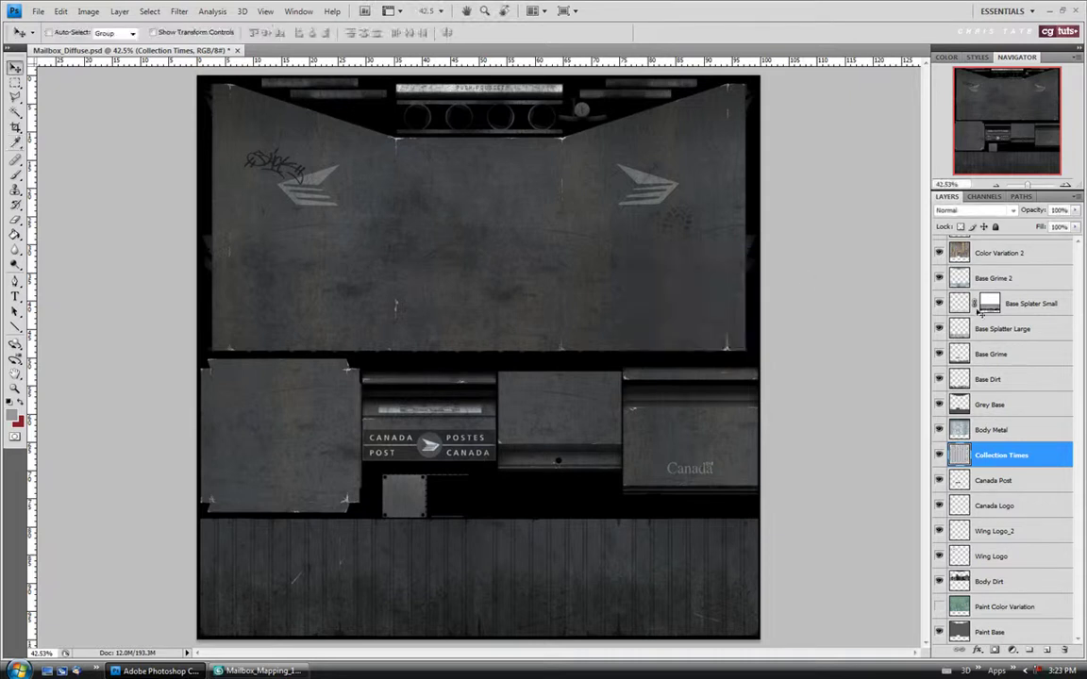
Step: Desaturate the Body Metal layer
click(997, 432)
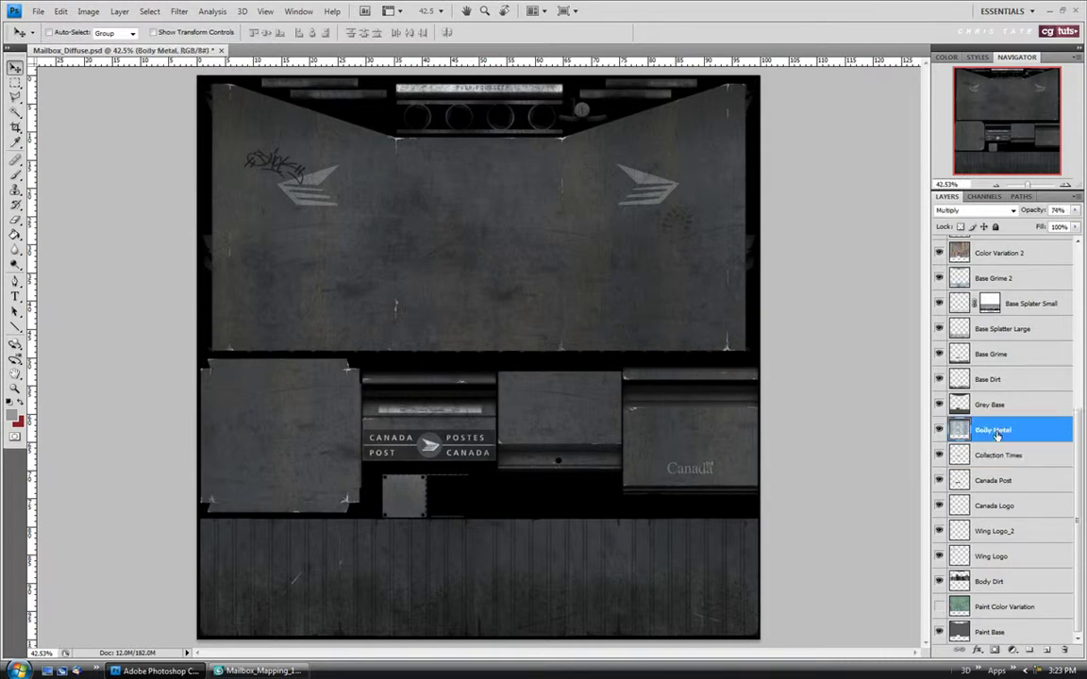
click(88, 10)
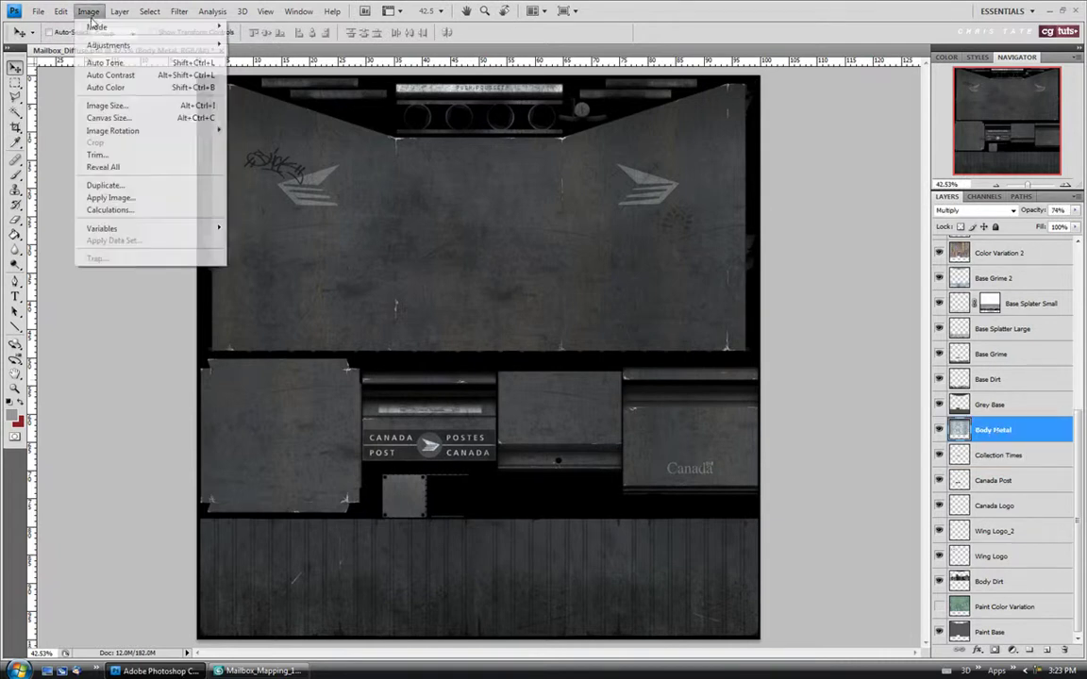
mouse_move(108, 45)
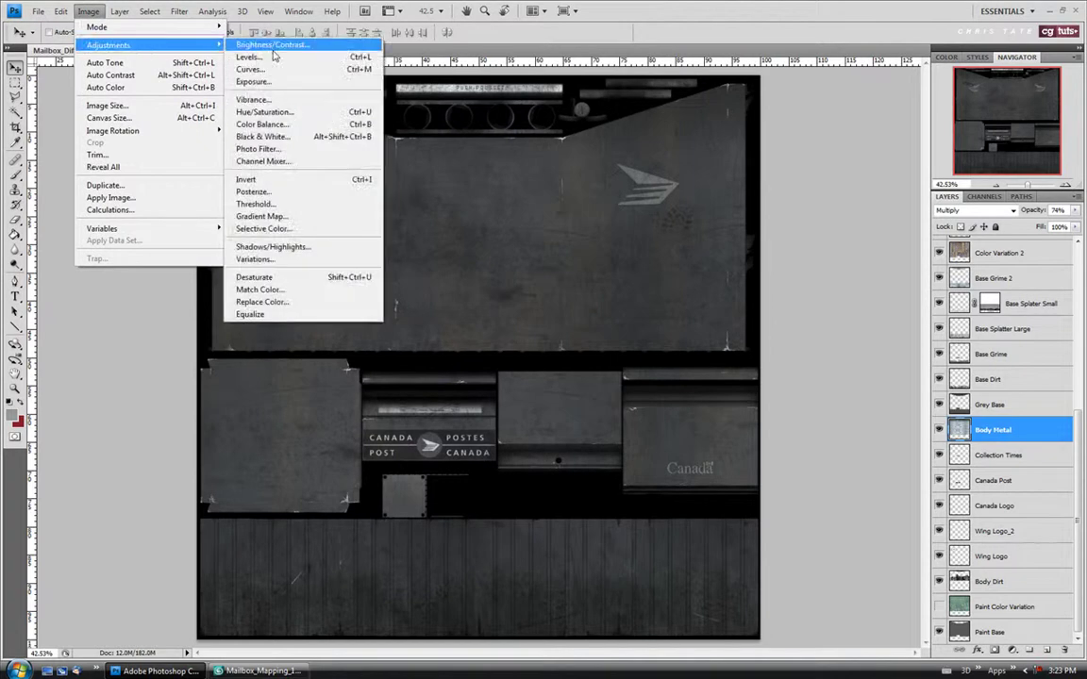
click(269, 277)
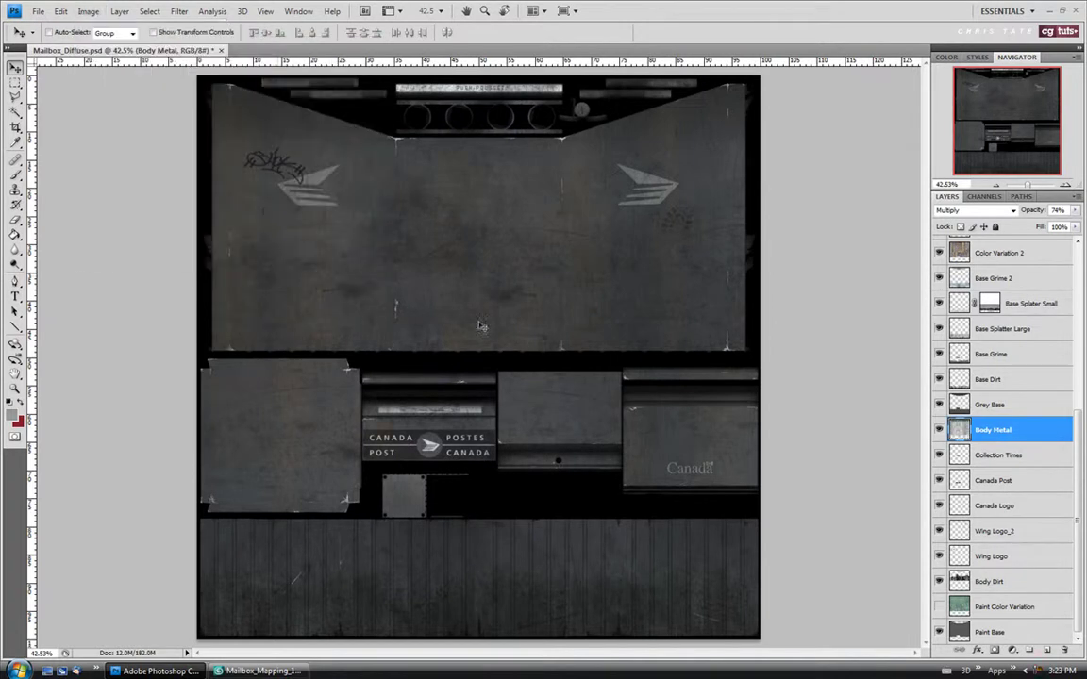
Step: Darken the Body Metal layer with Brightness/Contrast, setting the brightness to about -57
click(87, 10)
mouse_move(95, 46)
click(268, 45)
drag(693, 300, 678, 299)
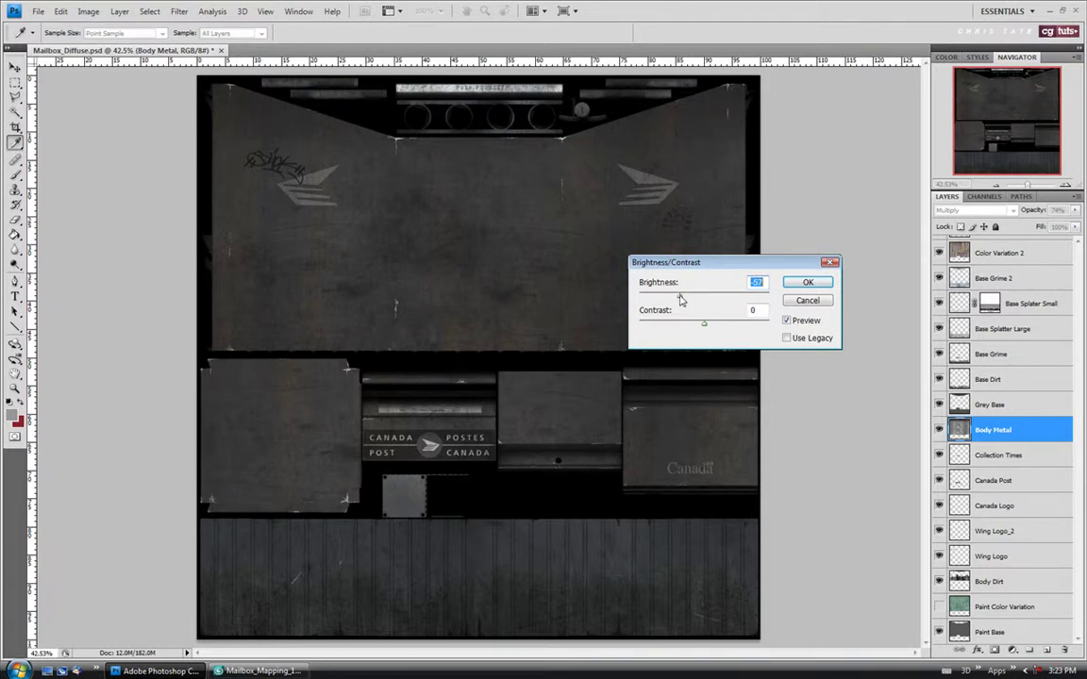
click(808, 282)
key(v)
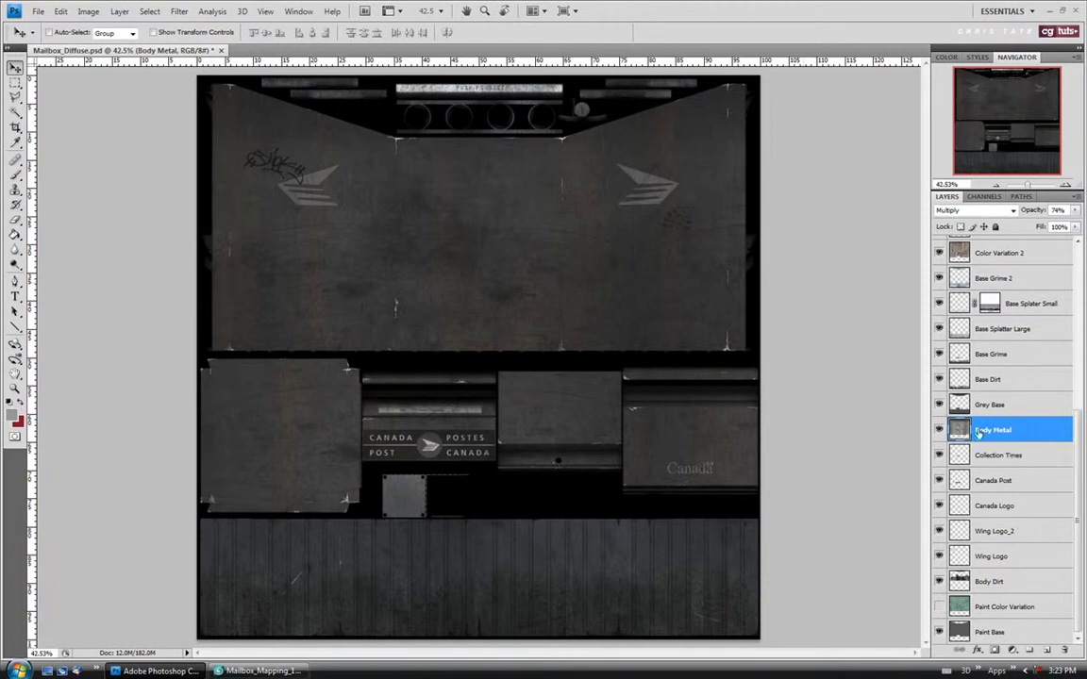
Step: Compare the texture with the Base Dirt layer hidden and shown
click(992, 405)
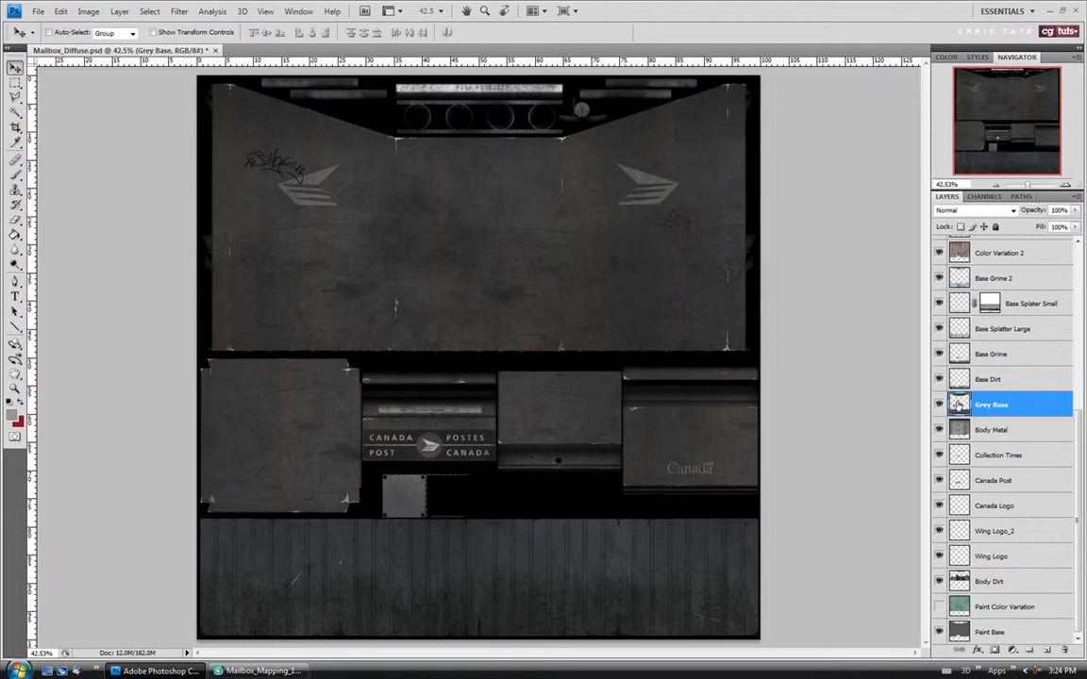
click(984, 380)
click(940, 379)
click(940, 380)
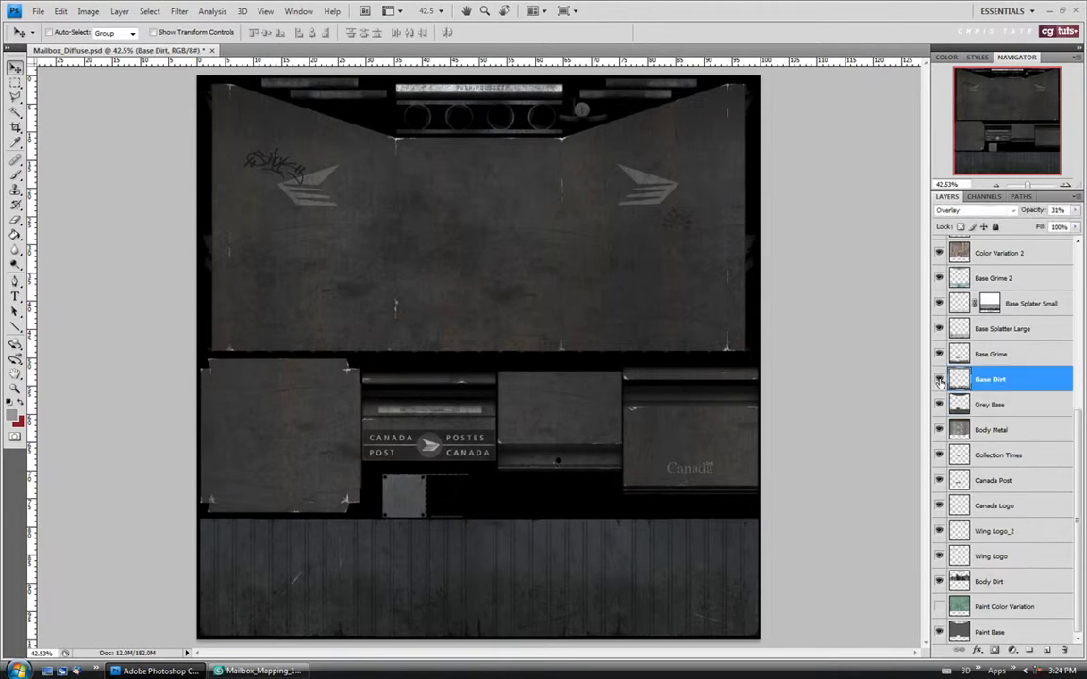
Step: Desaturate the Base Grime layer
click(991, 357)
click(88, 11)
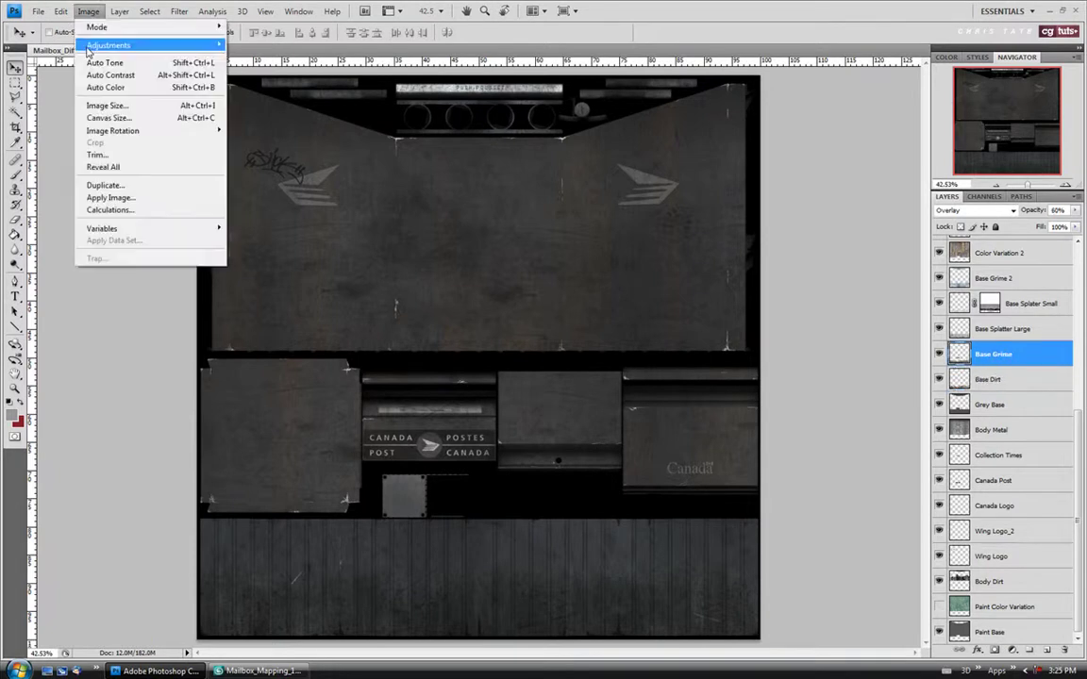
mouse_move(81, 44)
click(273, 277)
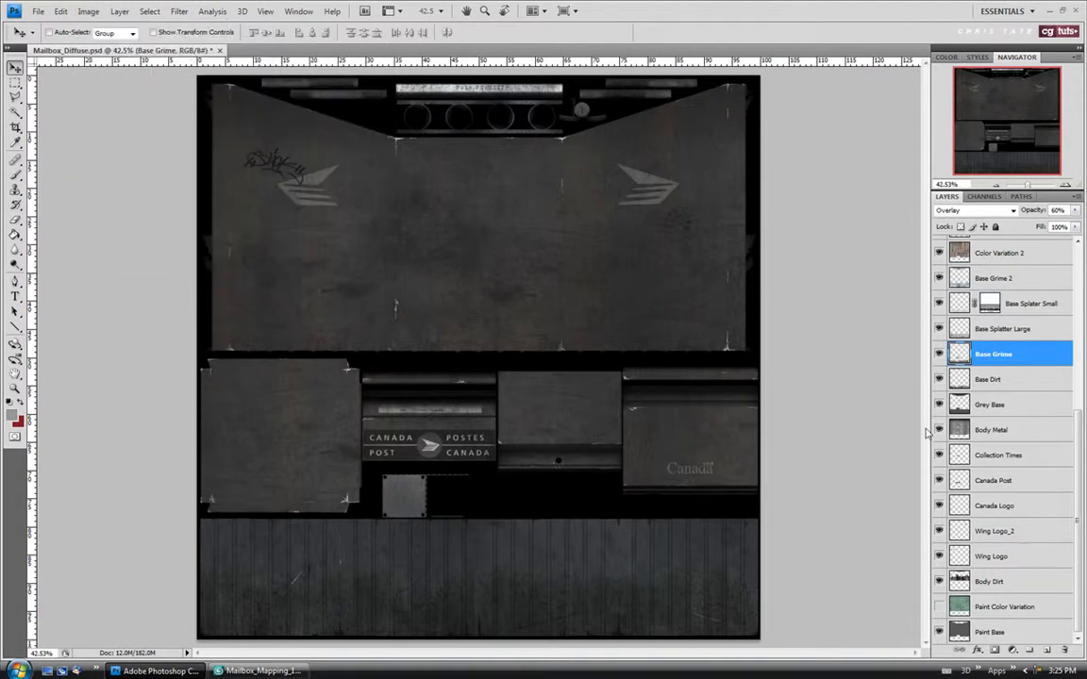
Step: Adjust the brightness of the Base Grime layer with Brightness/Contrast
click(87, 11)
mouse_move(104, 44)
click(251, 46)
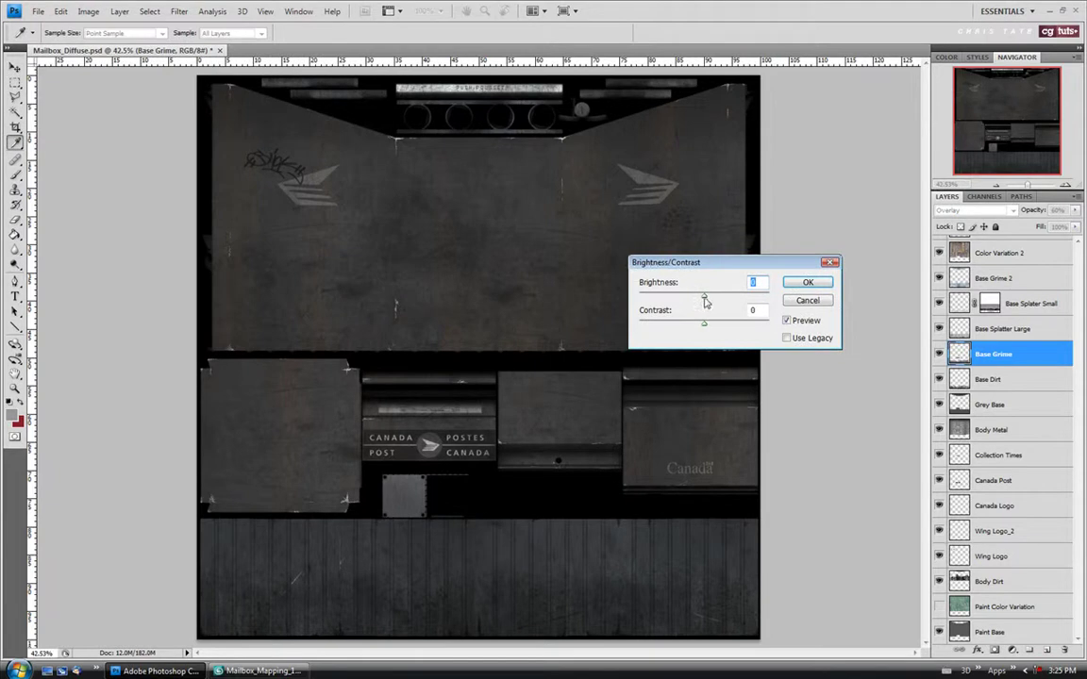
drag(698, 301, 716, 300)
key(Return)
key(v)
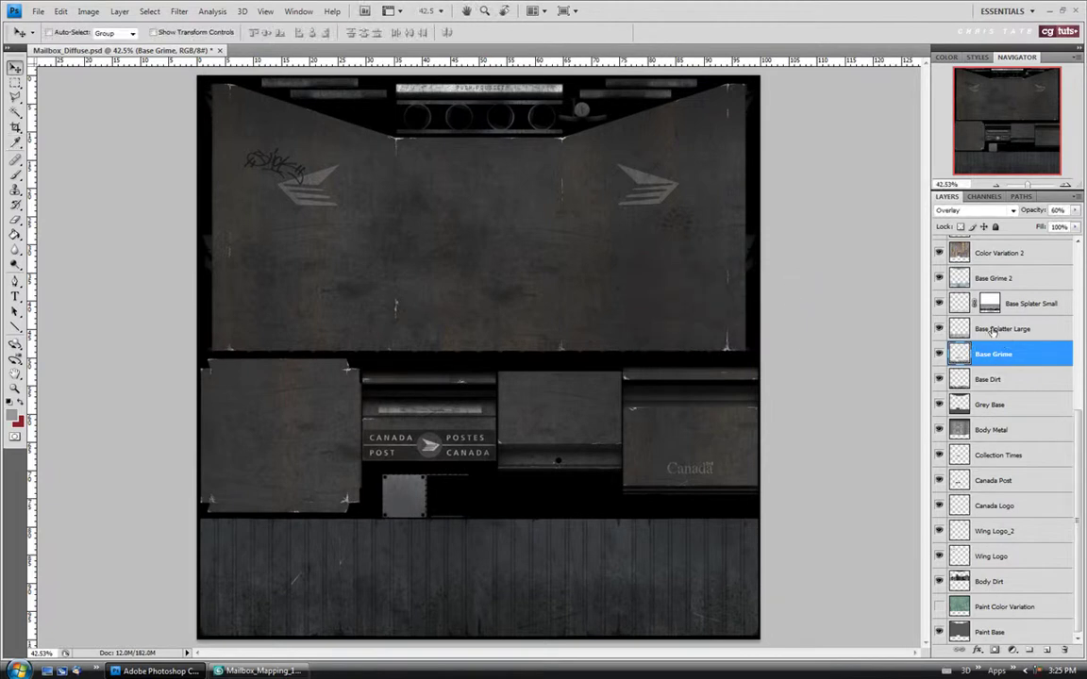
Step: Compare the texture with the Base Splatter Large layer hidden and shown
click(992, 329)
click(940, 329)
click(940, 329)
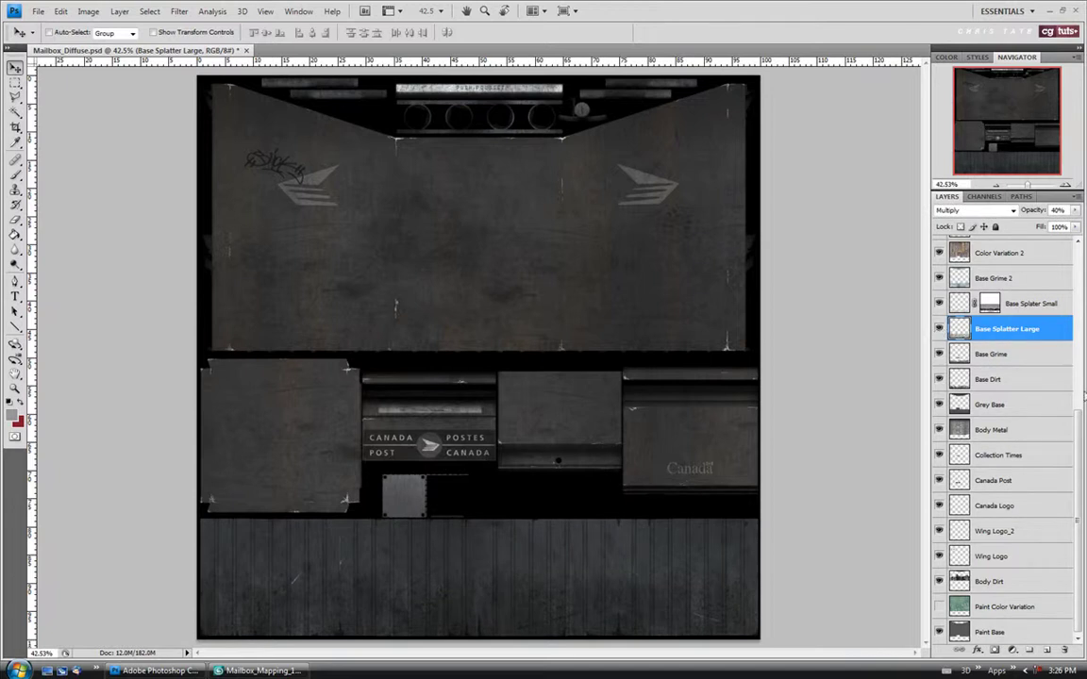
Step: Check the effect of the Base Splater Small layer, keep it visible, and hide the Base Splatter Large layer
scroll(1000, 378, up, 3)
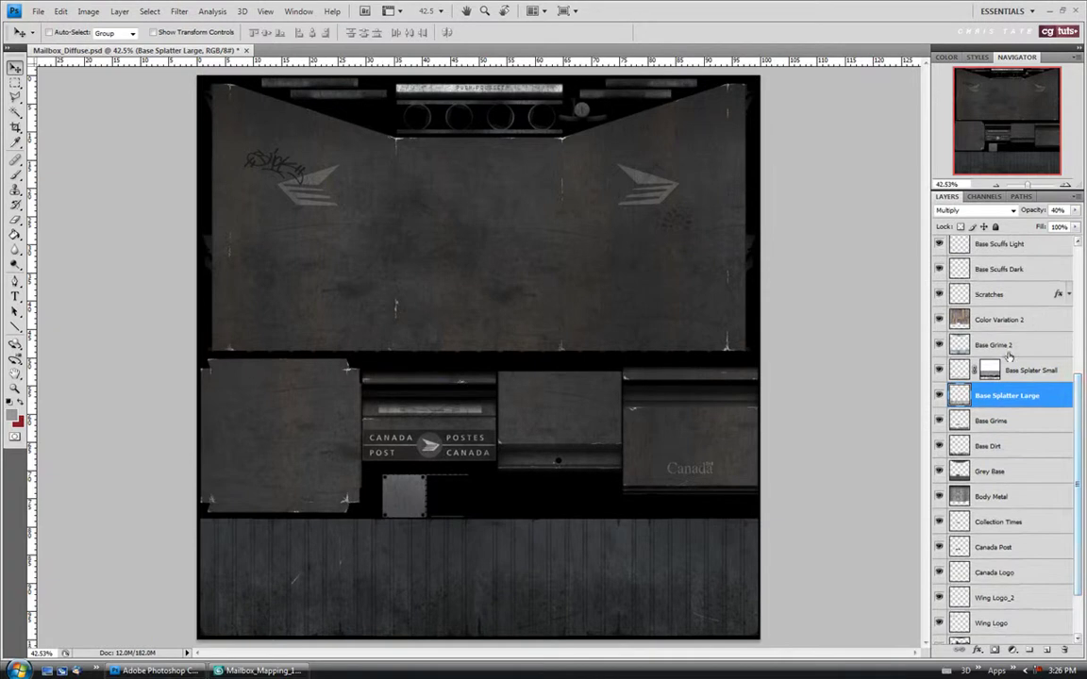
click(1022, 372)
scroll(982, 340, down, 3)
key(z)
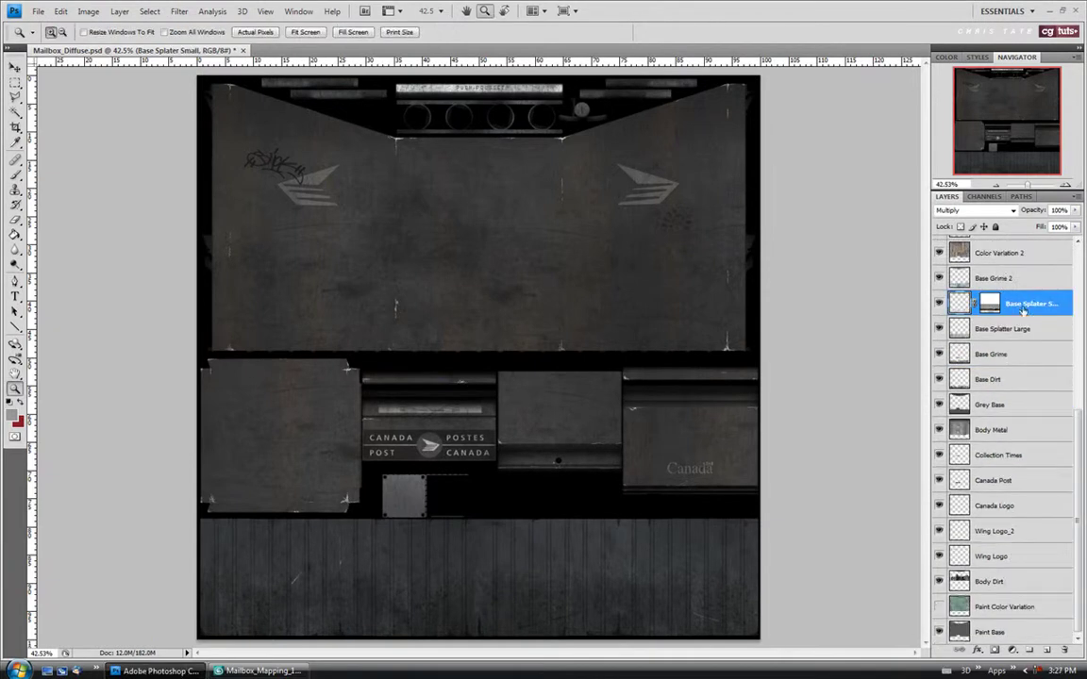
click(939, 304)
click(939, 304)
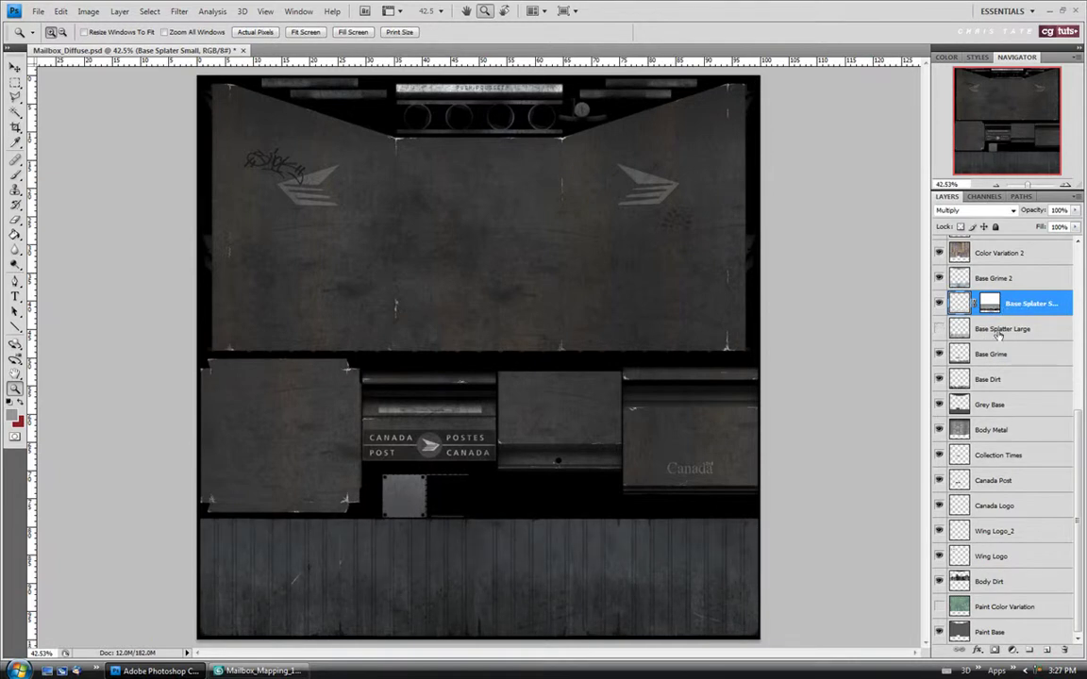
Step: Compare the texture with and without the Base Grime 2 layer and leave that layer hidden
drag(1081, 474, 1081, 431)
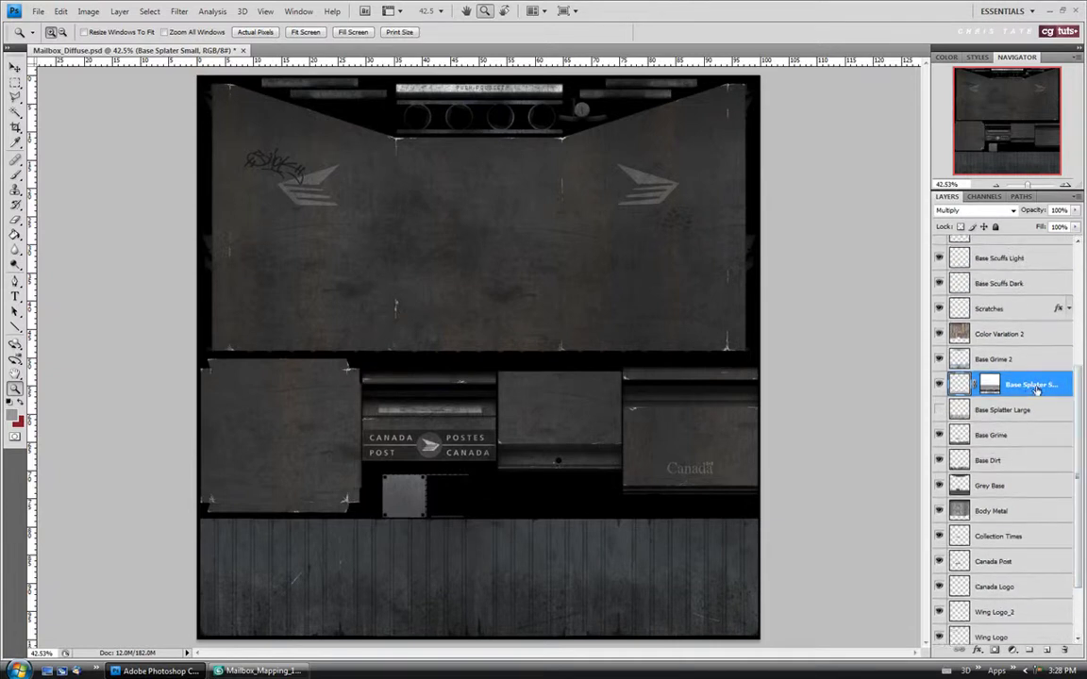
scroll(1005, 396, up, 2)
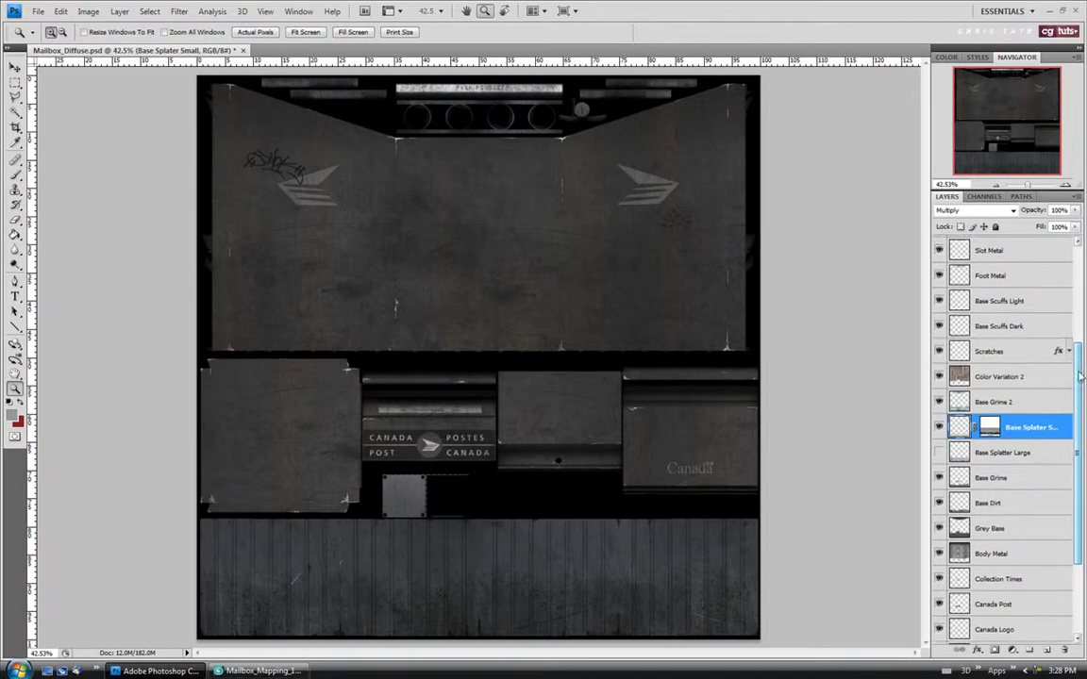
click(994, 403)
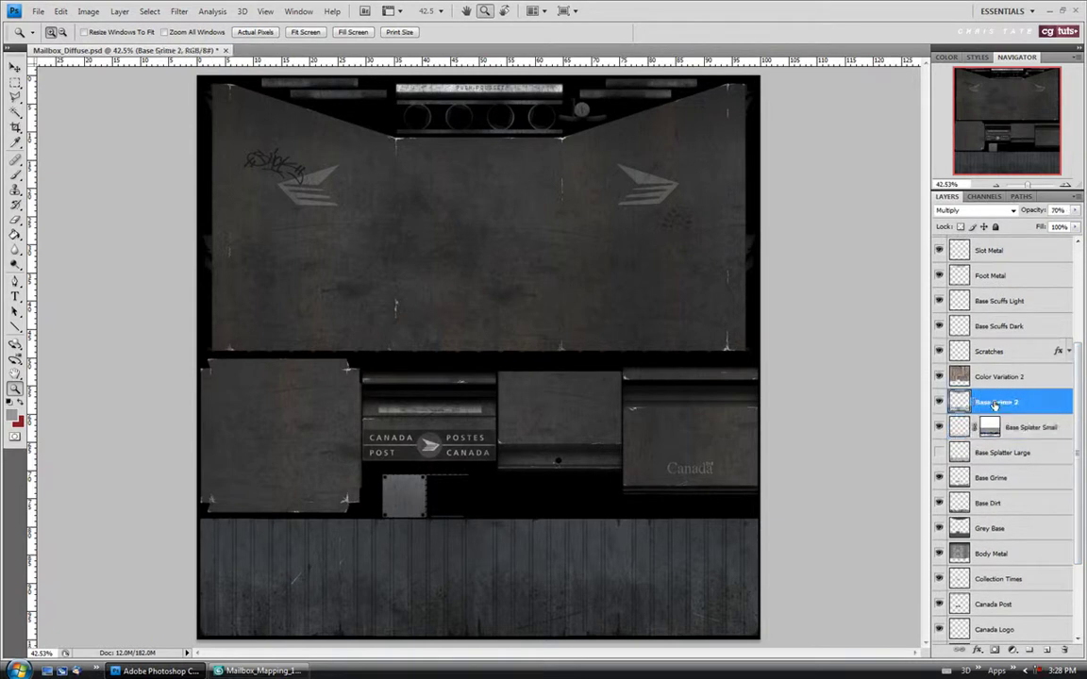
click(940, 403)
click(941, 403)
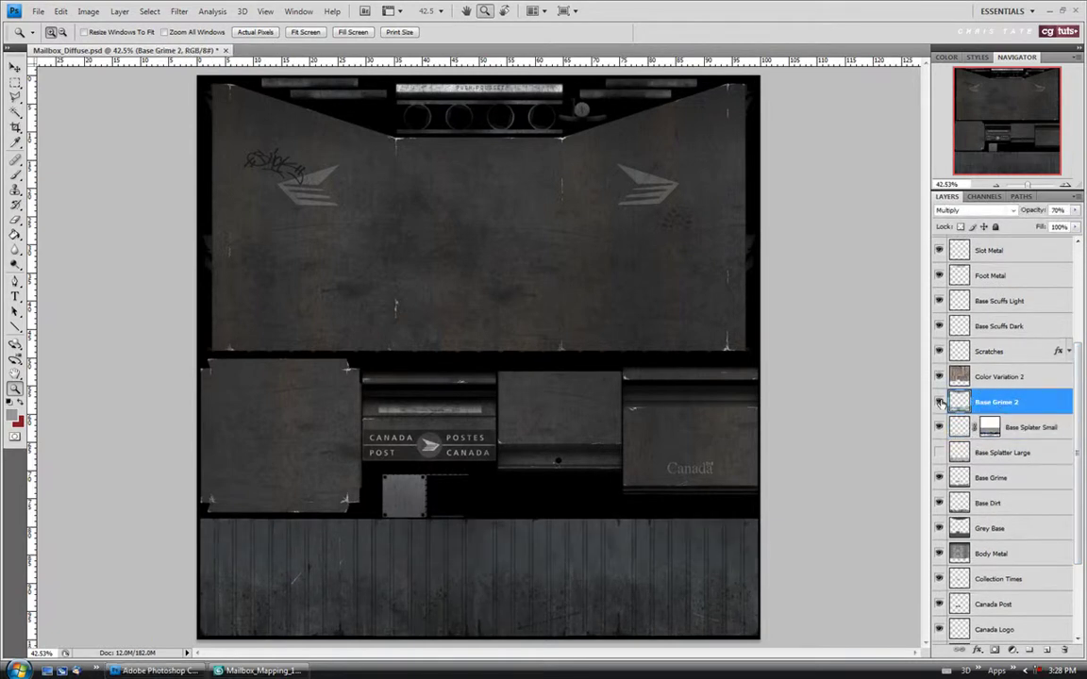
click(941, 403)
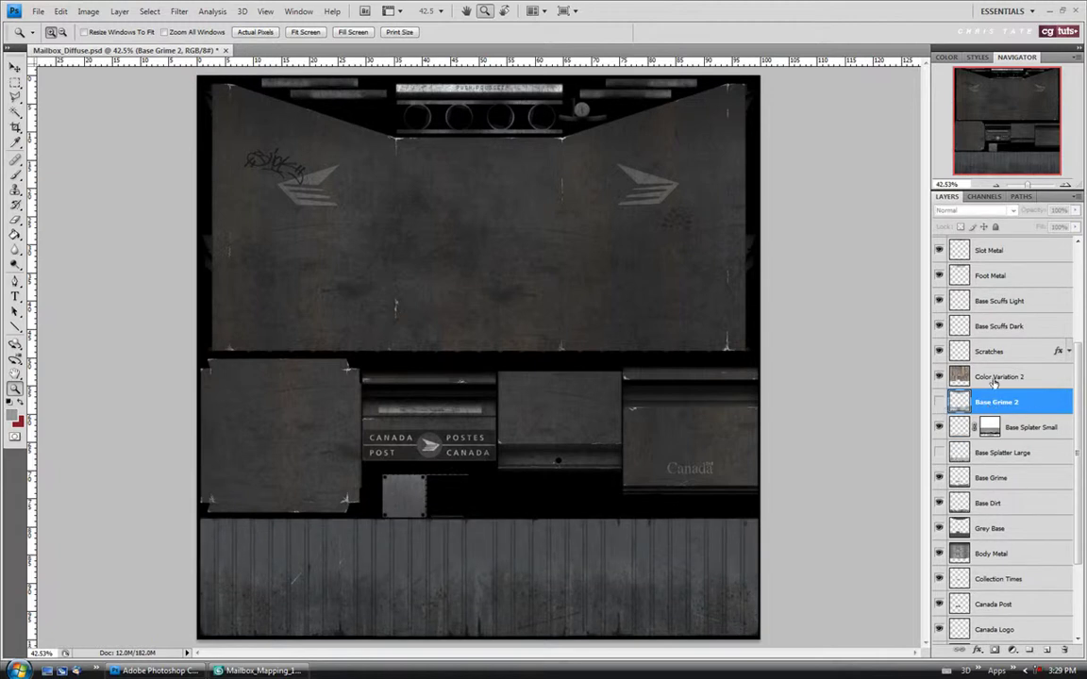
Step: Desaturate the Color Variation 2 layer
click(990, 378)
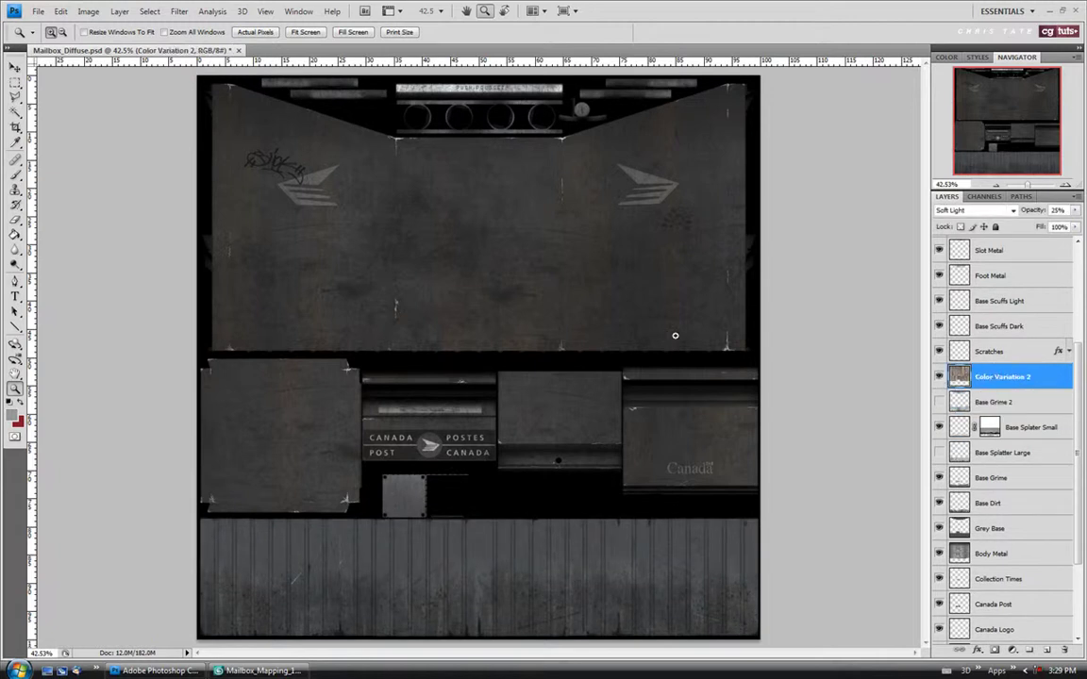
click(85, 14)
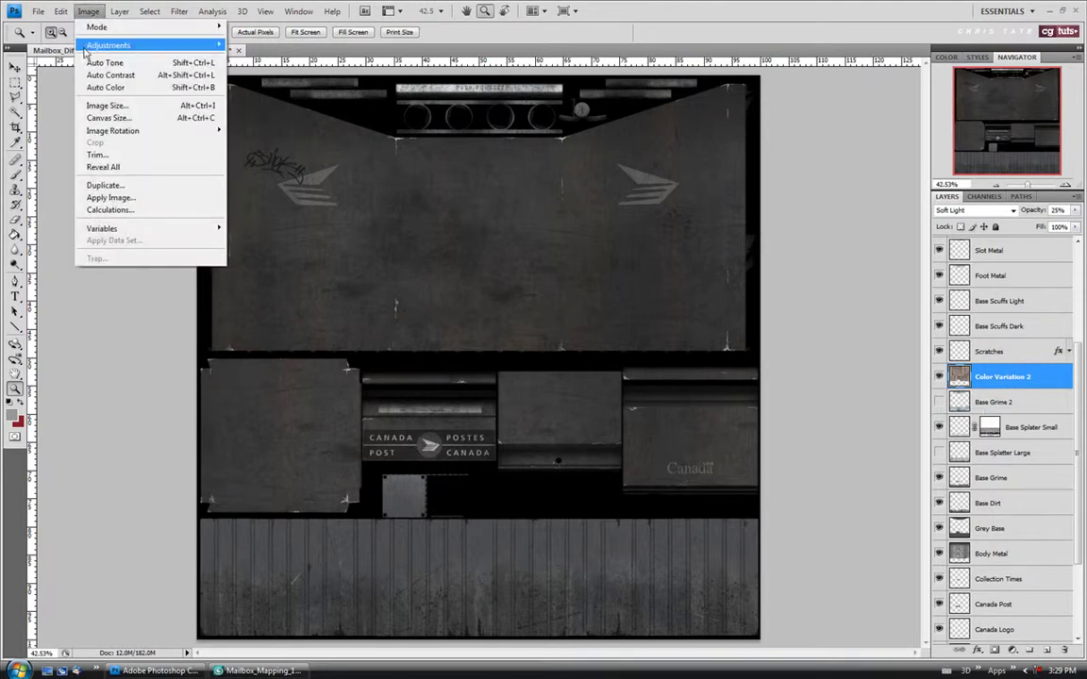
mouse_move(76, 46)
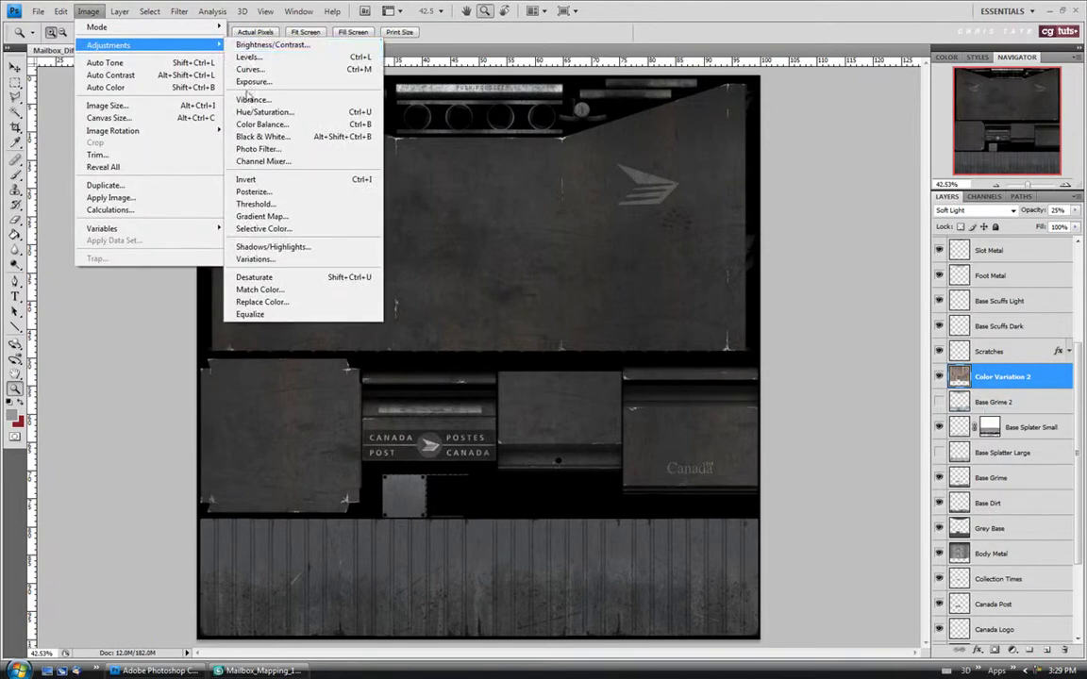
click(264, 277)
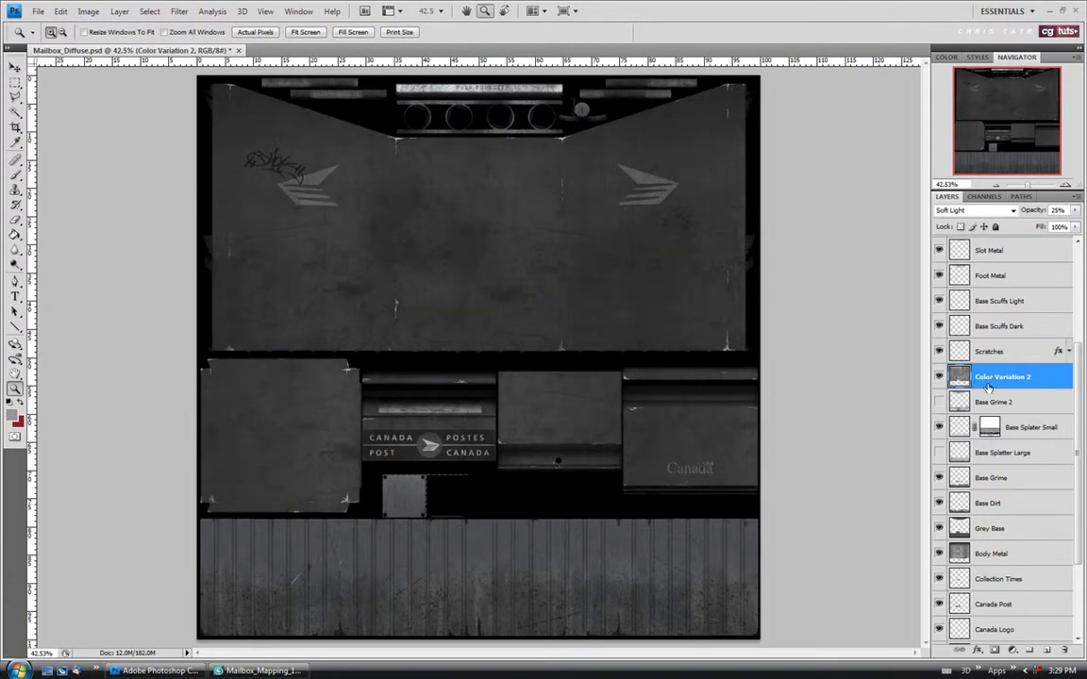
Step: Brighten the Color Variation 2 layer and slightly lower its contrast with Brightness/Contrast
click(88, 10)
mouse_move(85, 44)
click(262, 45)
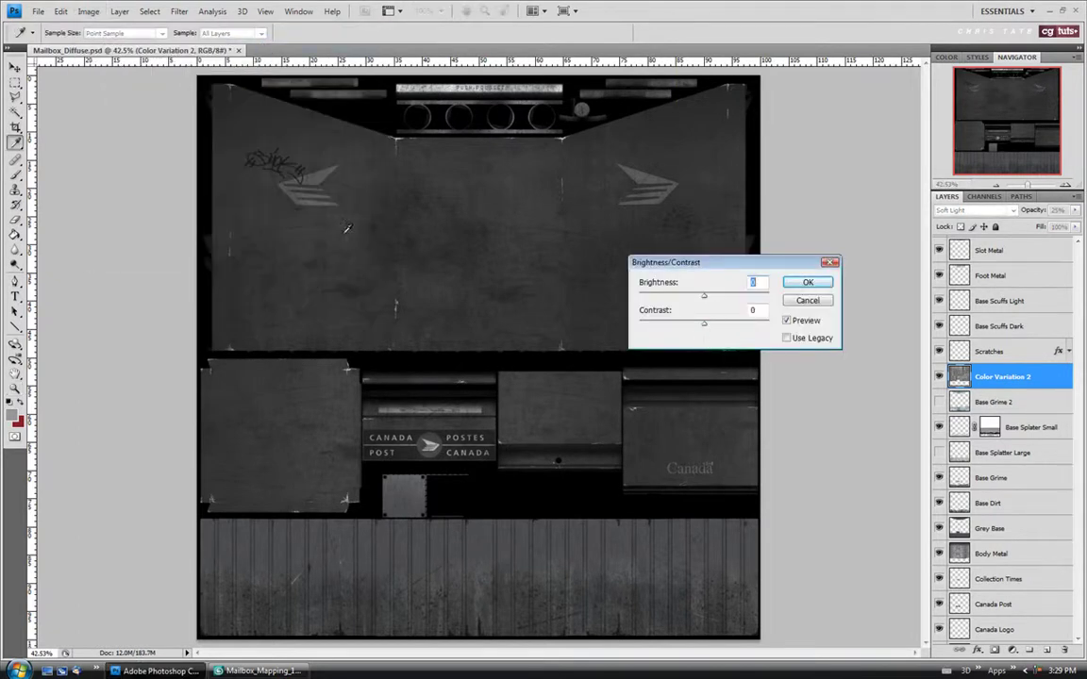
drag(704, 296, 699, 325)
click(719, 299)
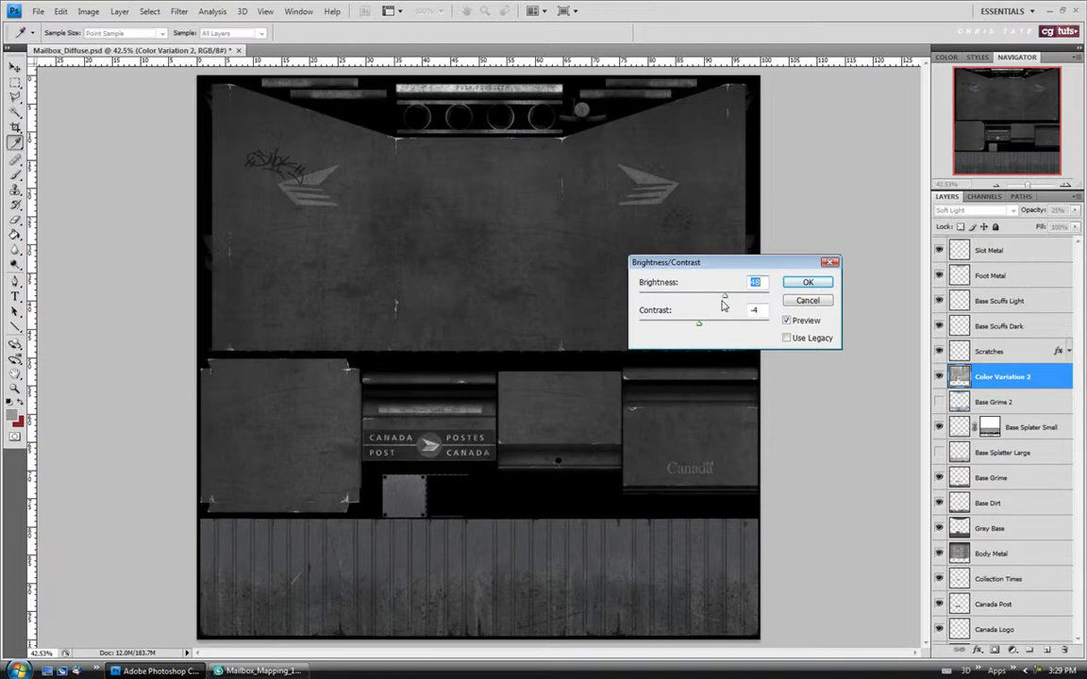
drag(726, 300, 722, 300)
click(702, 326)
click(805, 284)
key(z)
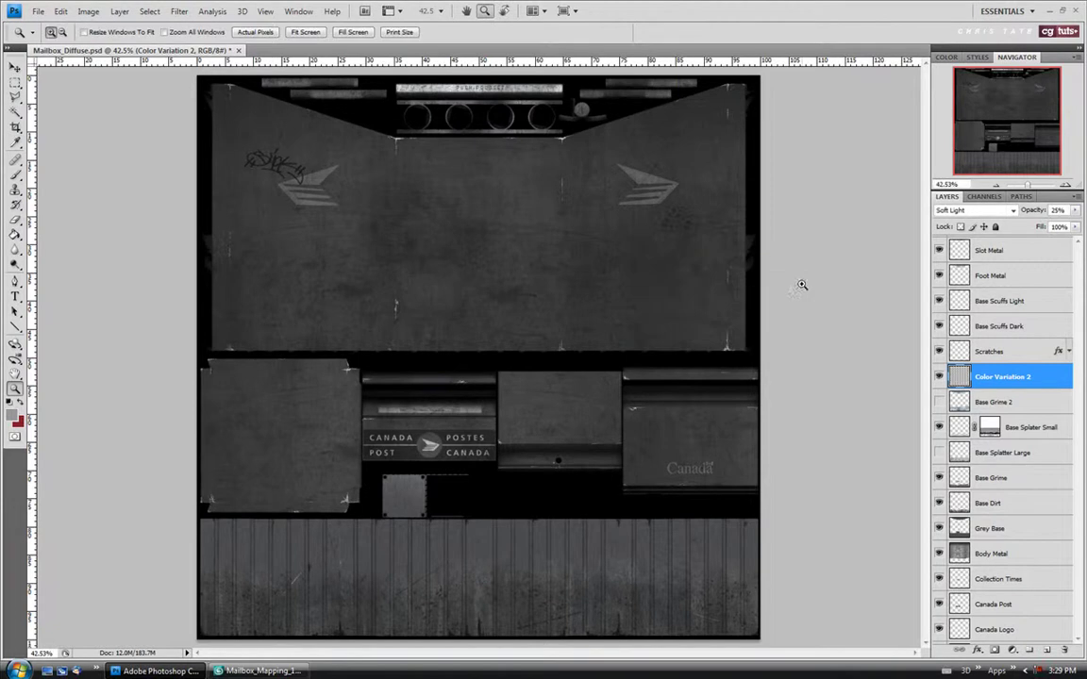
Step: Inspect the effects applied to the Scratches layer
click(1033, 353)
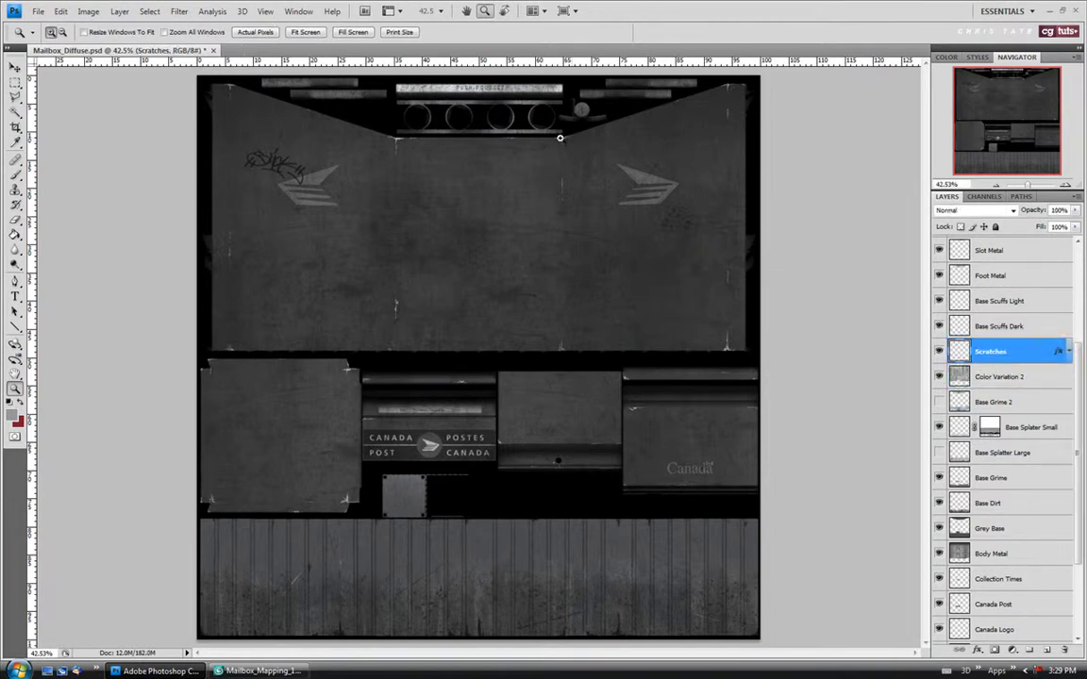
click(1069, 351)
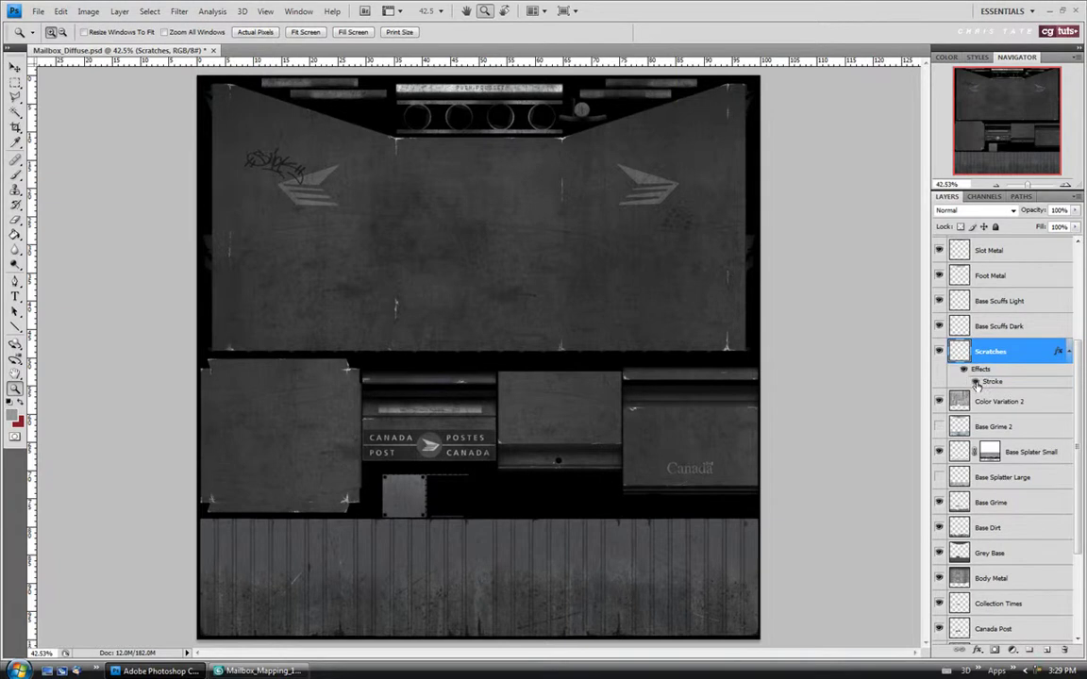
click(1069, 351)
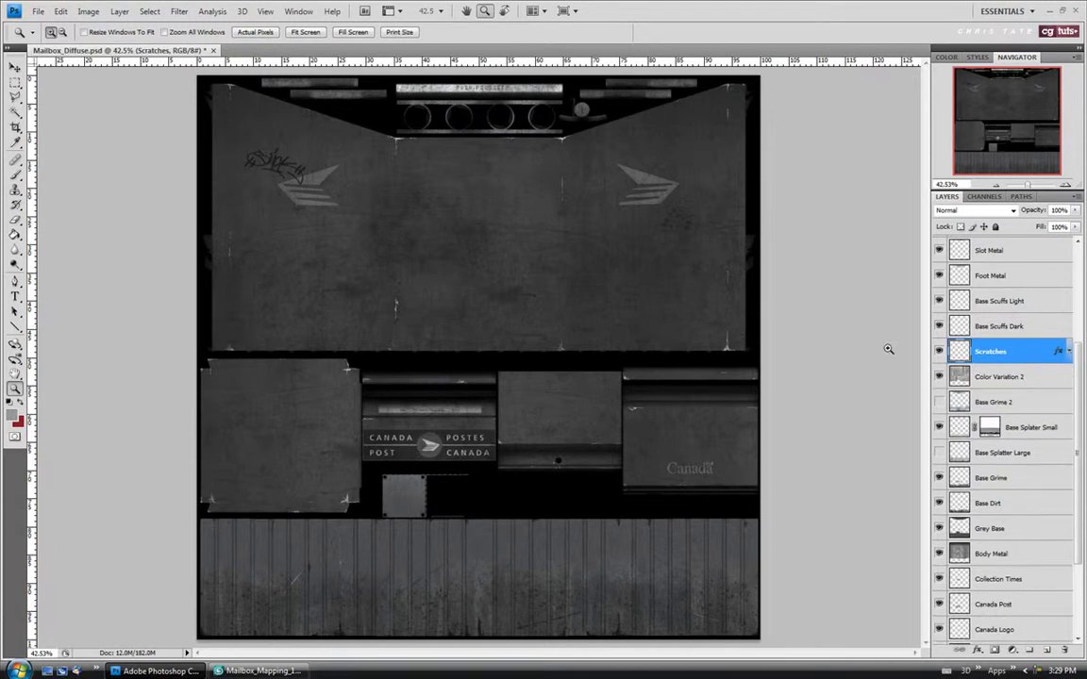
Step: Desaturate the Base Scuffs Light layer
click(1003, 326)
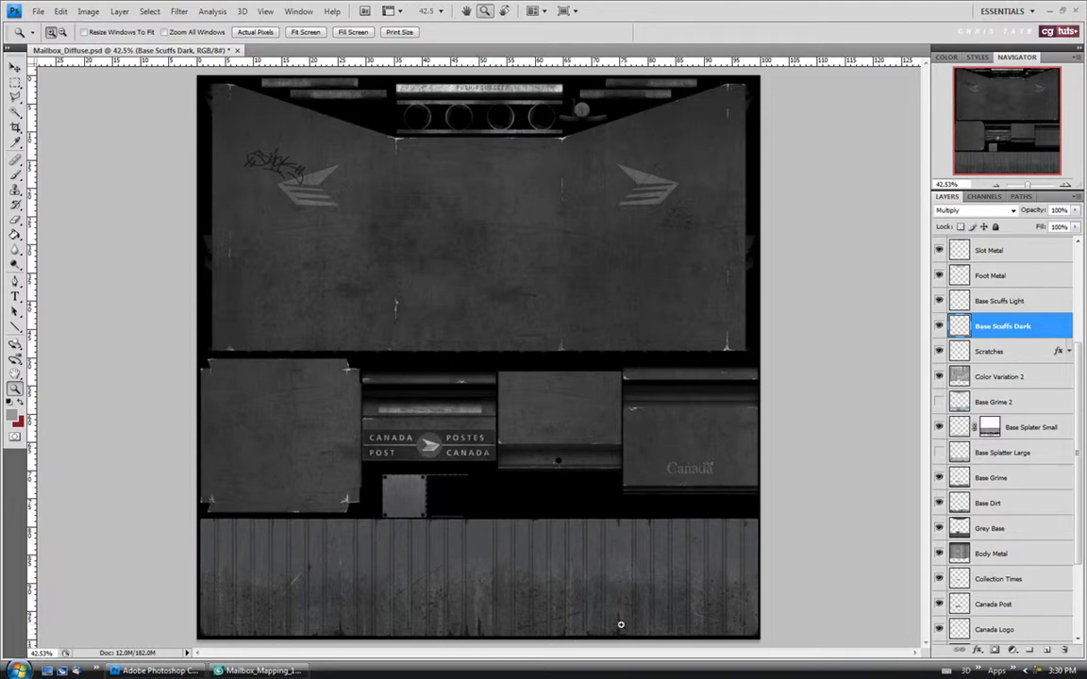
click(1014, 302)
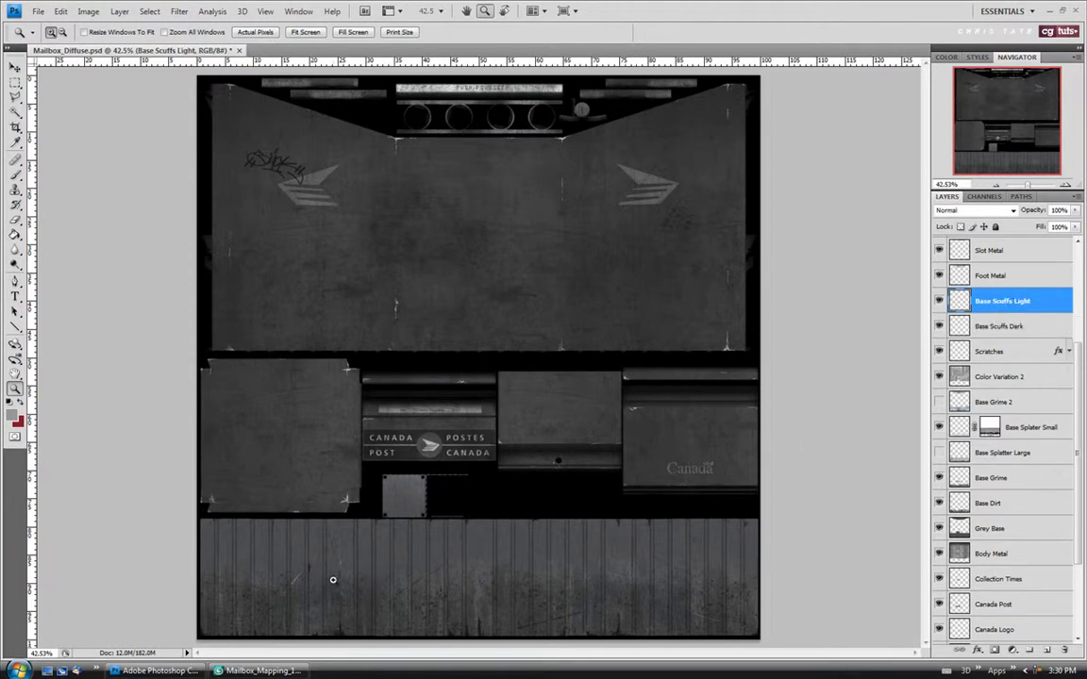
click(87, 10)
mouse_move(109, 45)
click(319, 285)
Step: Compare the texture with and without the Slot Metal layer, and set that layer's opacity to 60%
scroll(1079, 406, up, 5)
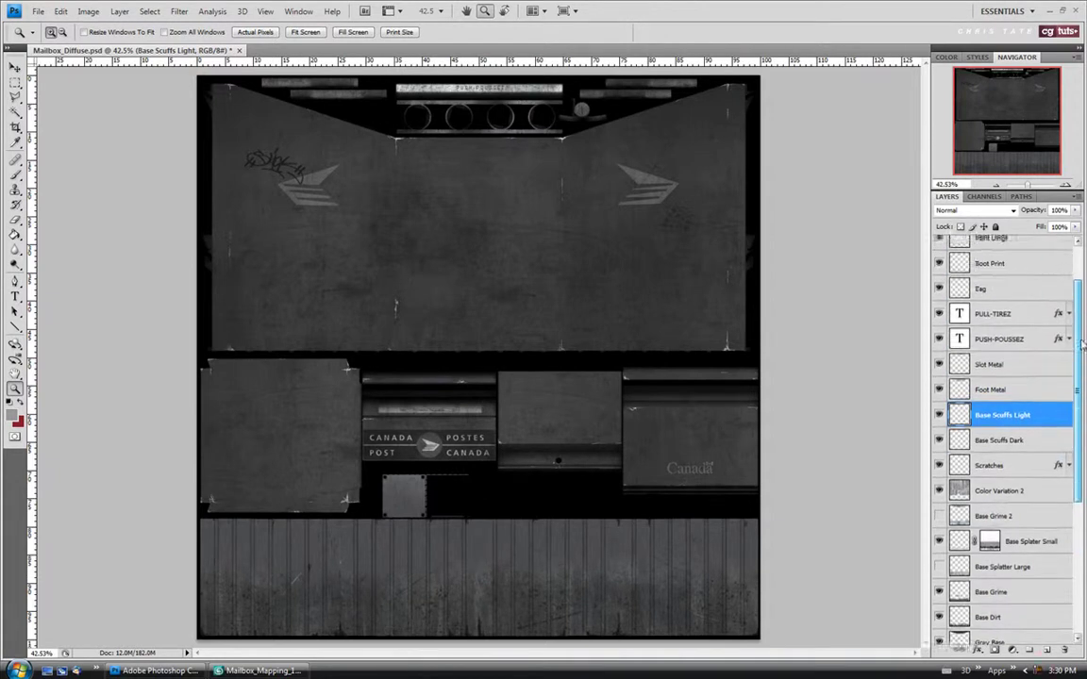
click(989, 446)
double_click(988, 446)
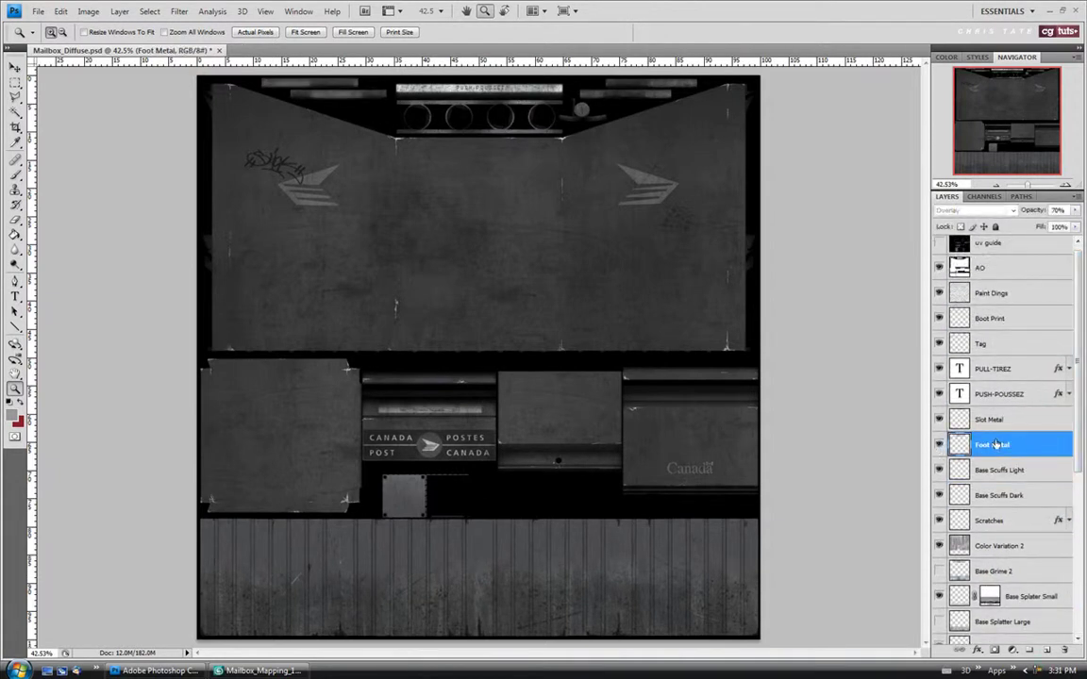
click(955, 422)
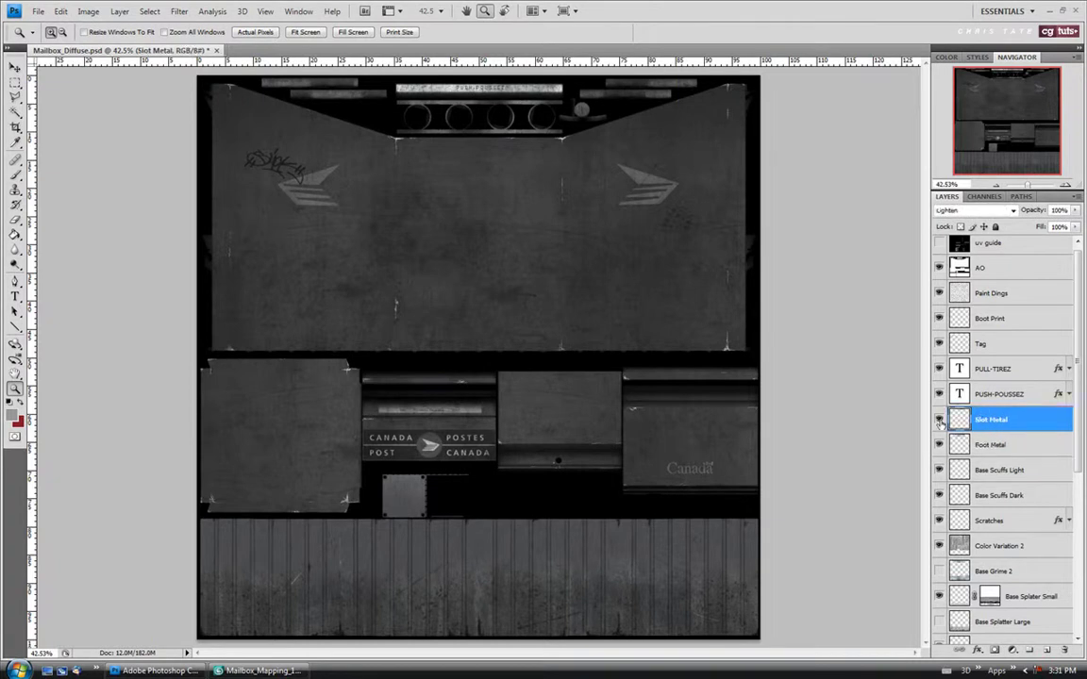
click(939, 421)
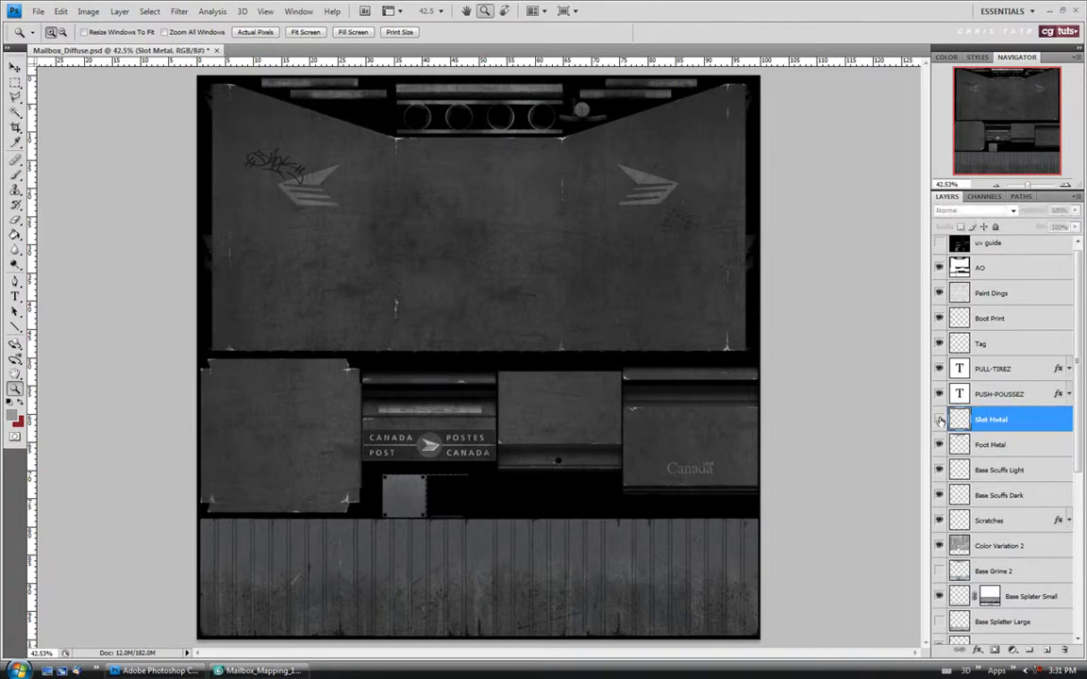
click(939, 421)
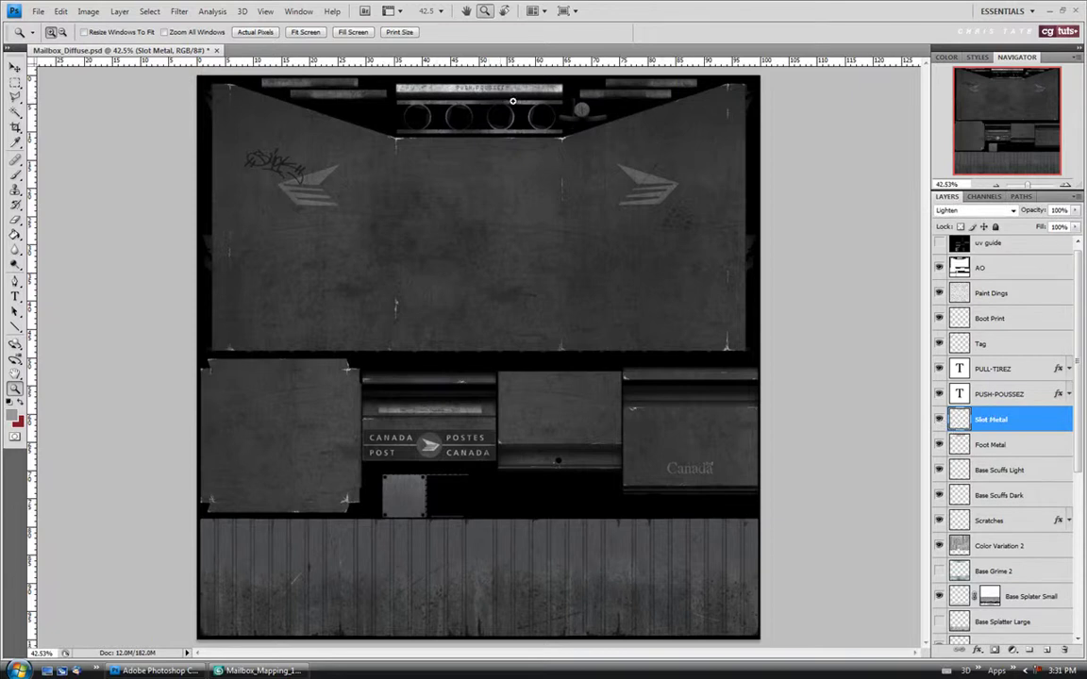
click(1075, 212)
drag(1075, 215, 1050, 227)
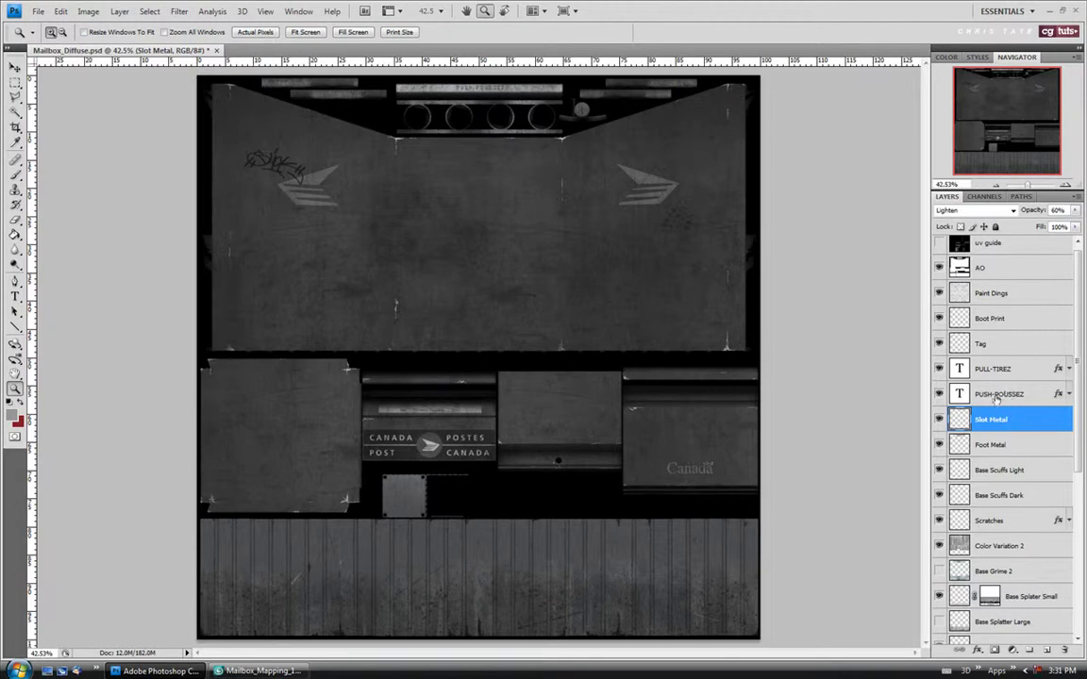
Step: Turn off the PUSH-POUSSEZ text layer's inner shadow and soften the rasterized lettering with the Blur filter
click(1005, 398)
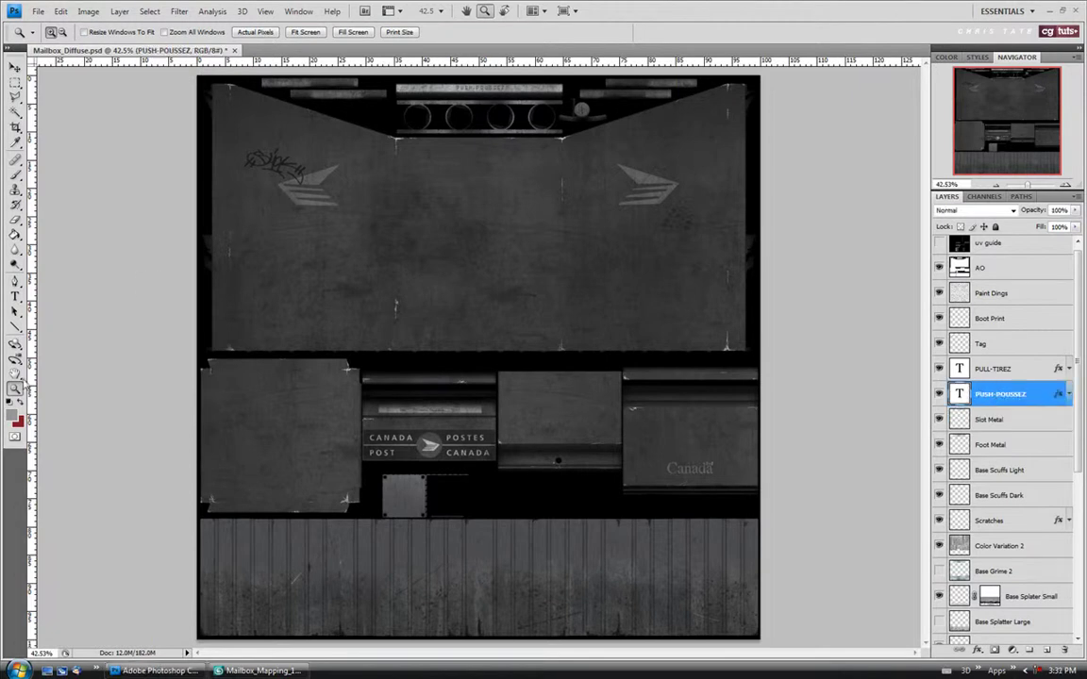
drag(463, 89, 651, 177)
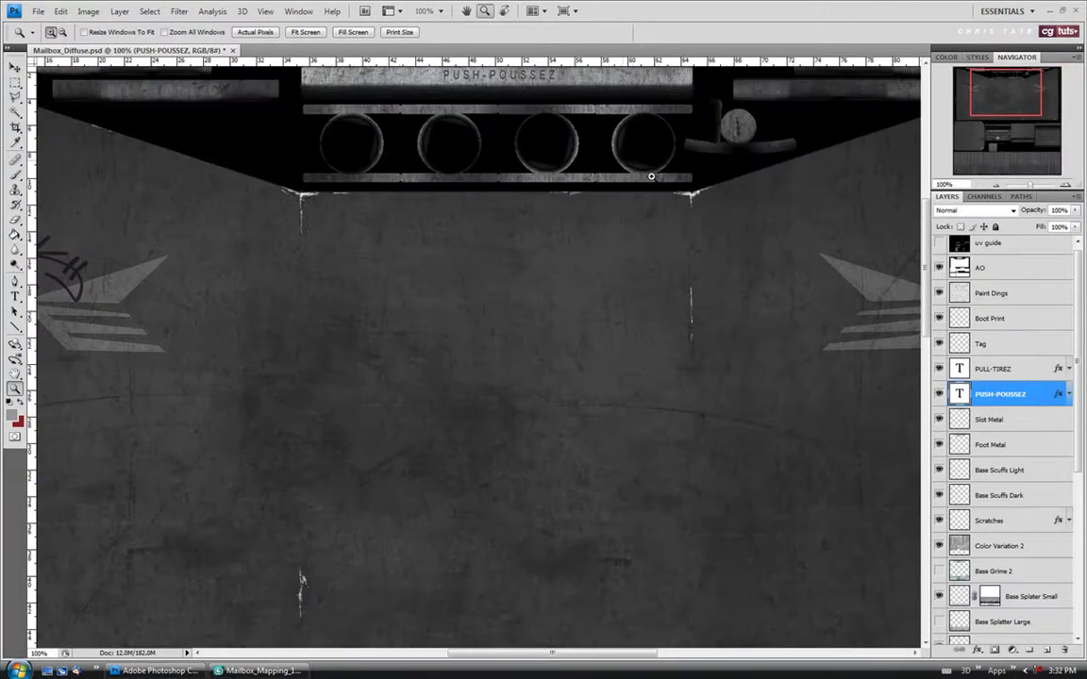
scroll(652, 177, up, 4)
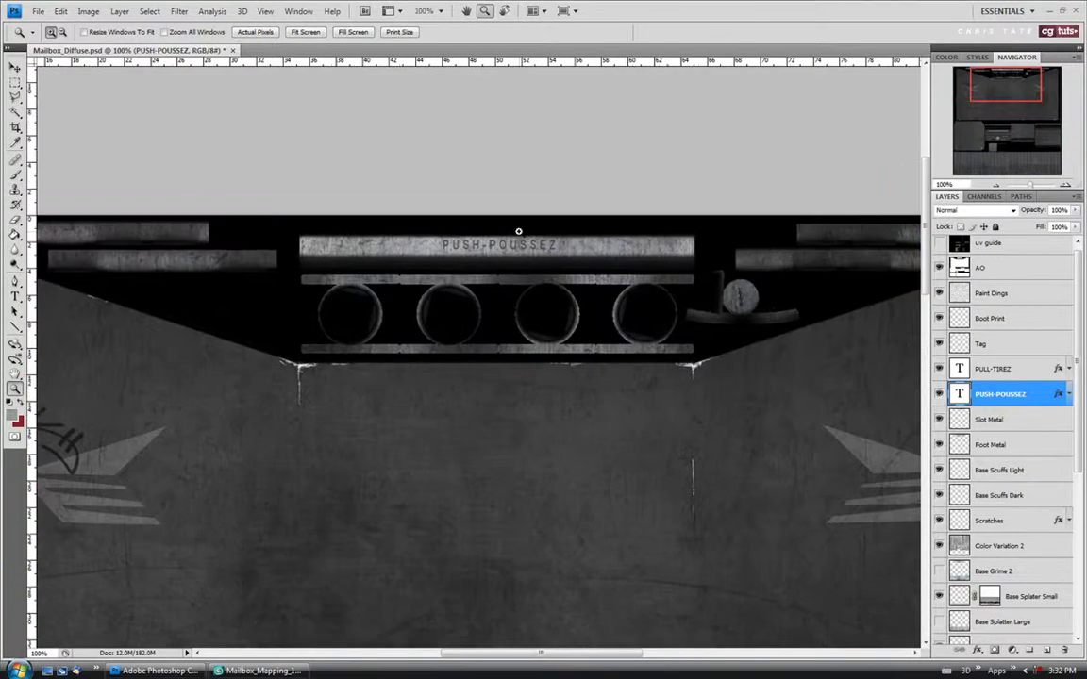
click(518, 231)
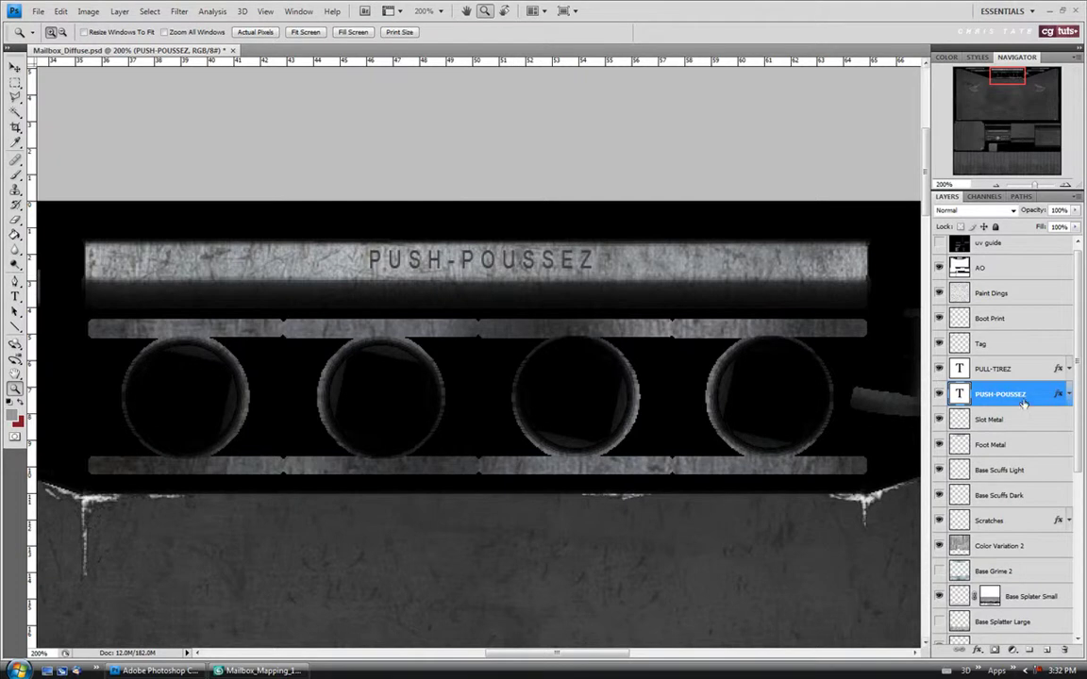
click(1068, 393)
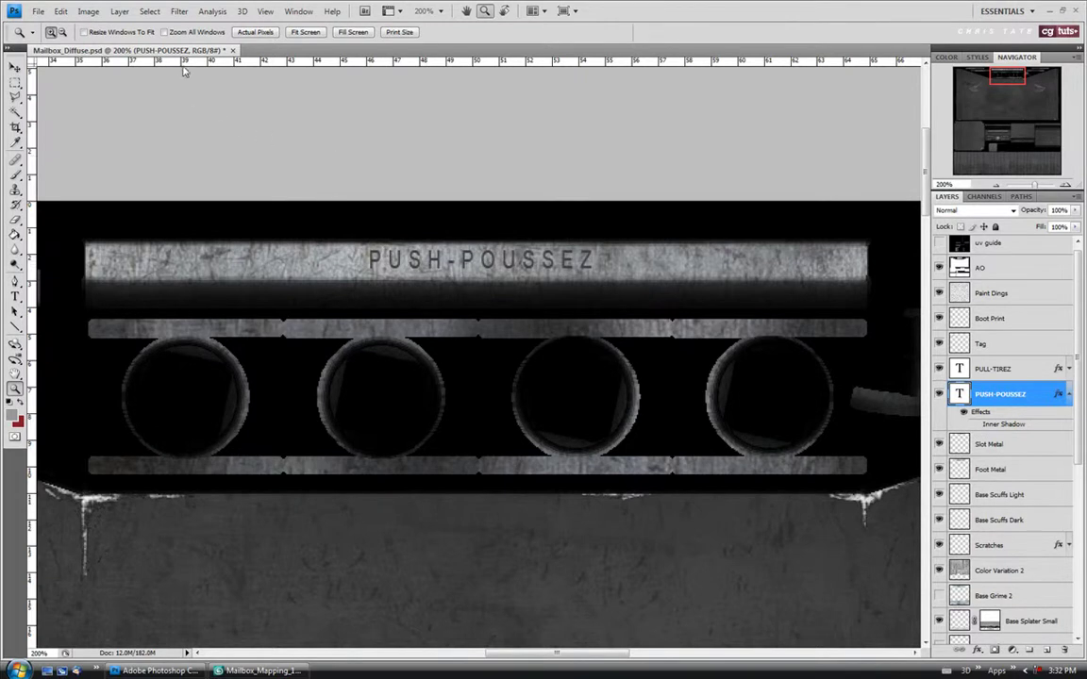
click(178, 11)
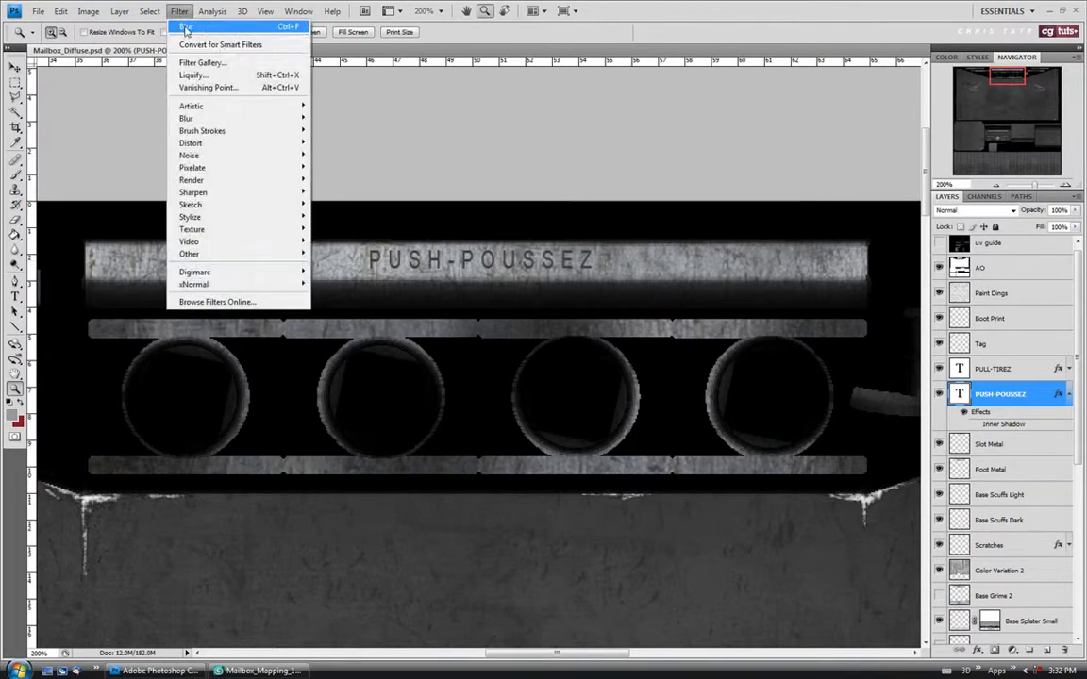
click(186, 27)
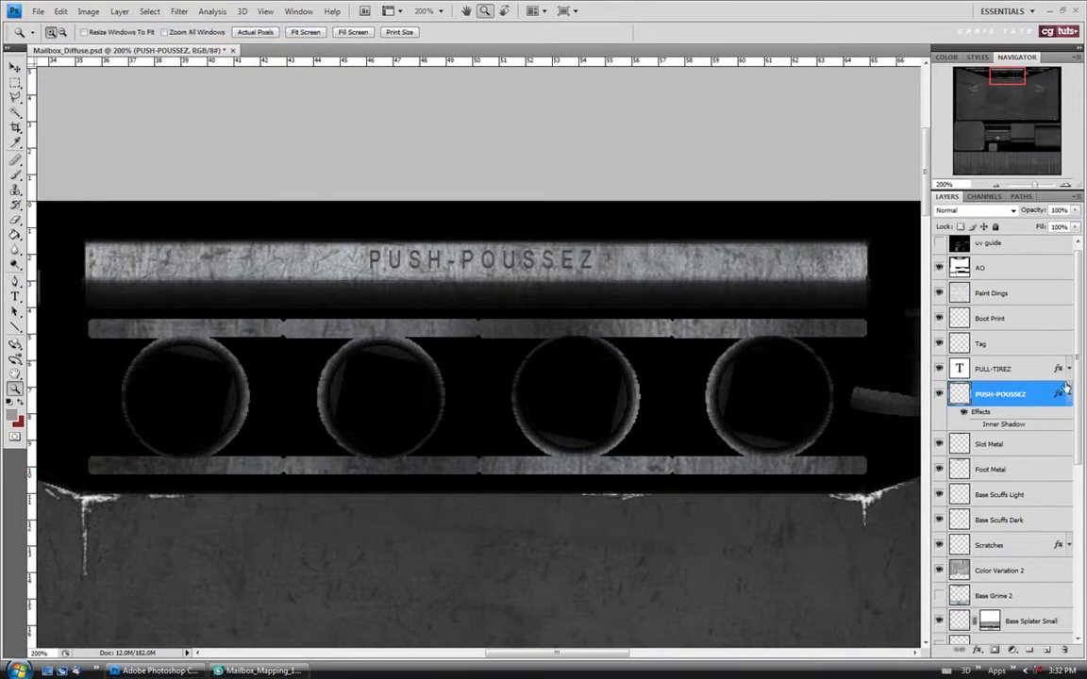
Step: Turn off the PULL-TIREZ text layer's inner shadow and recolor its lettering to dark grey #252526
alt+drag(981, 412, 986, 369)
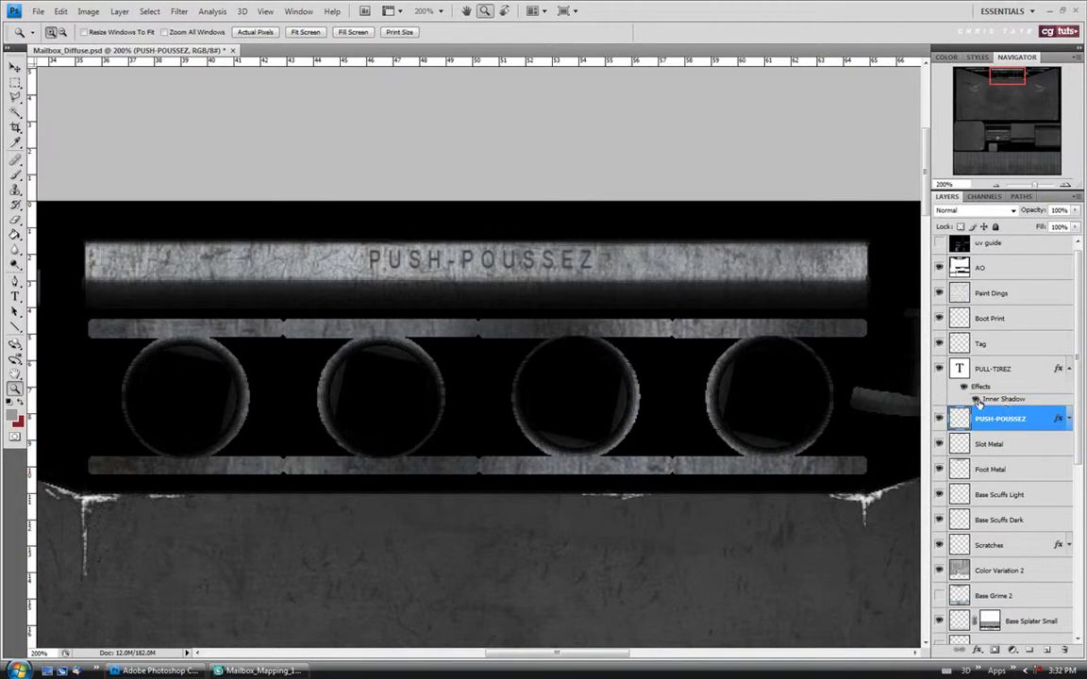
drag(1007, 76, 1000, 127)
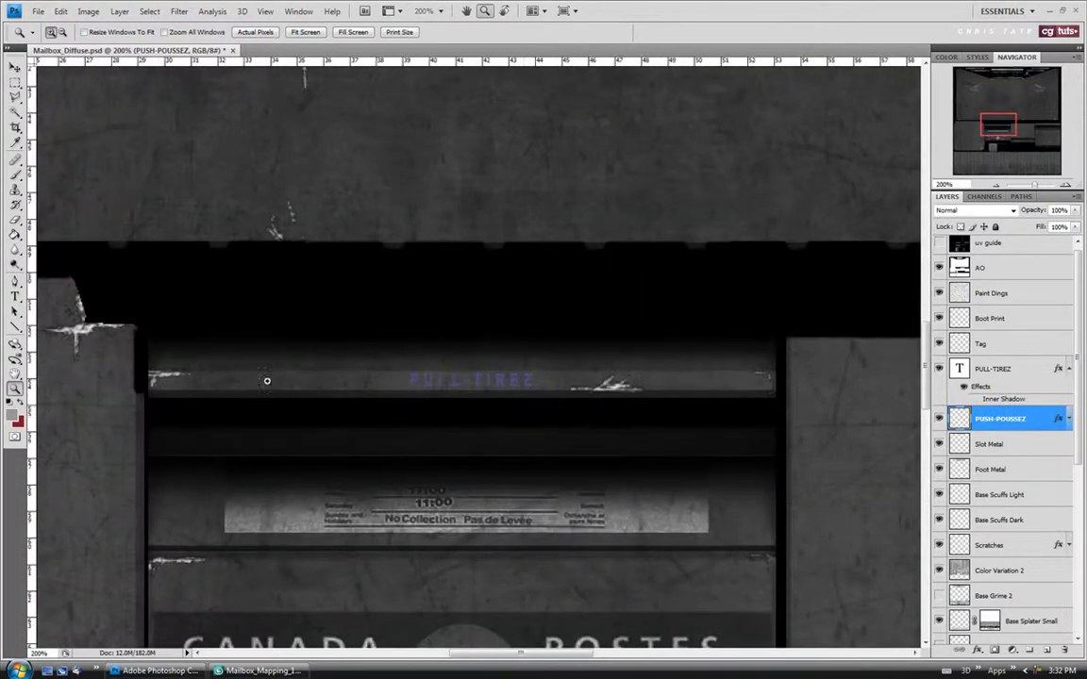
click(16, 298)
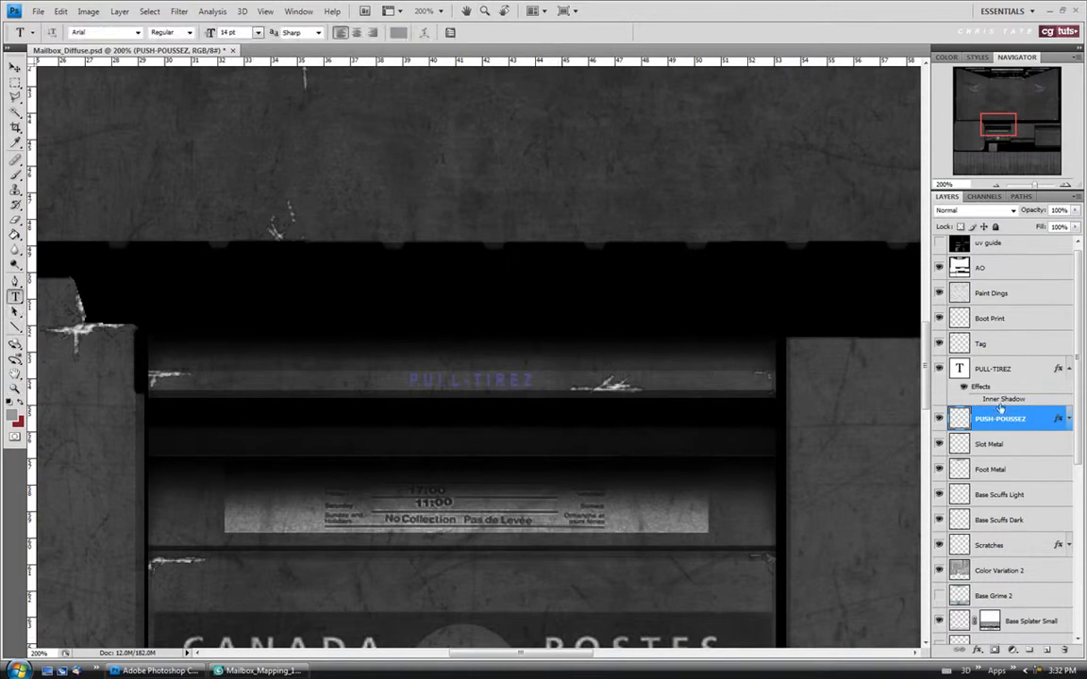
click(995, 369)
drag(535, 380, 410, 380)
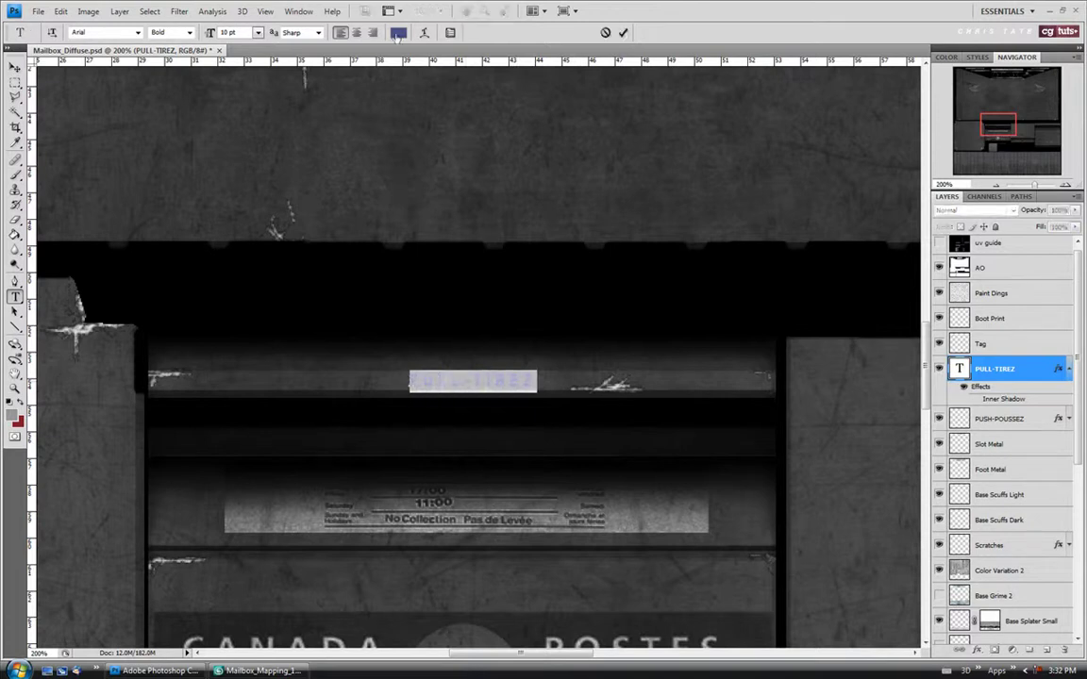
click(399, 32)
click(573, 347)
drag(574, 354, 573, 360)
drag(574, 360, 570, 338)
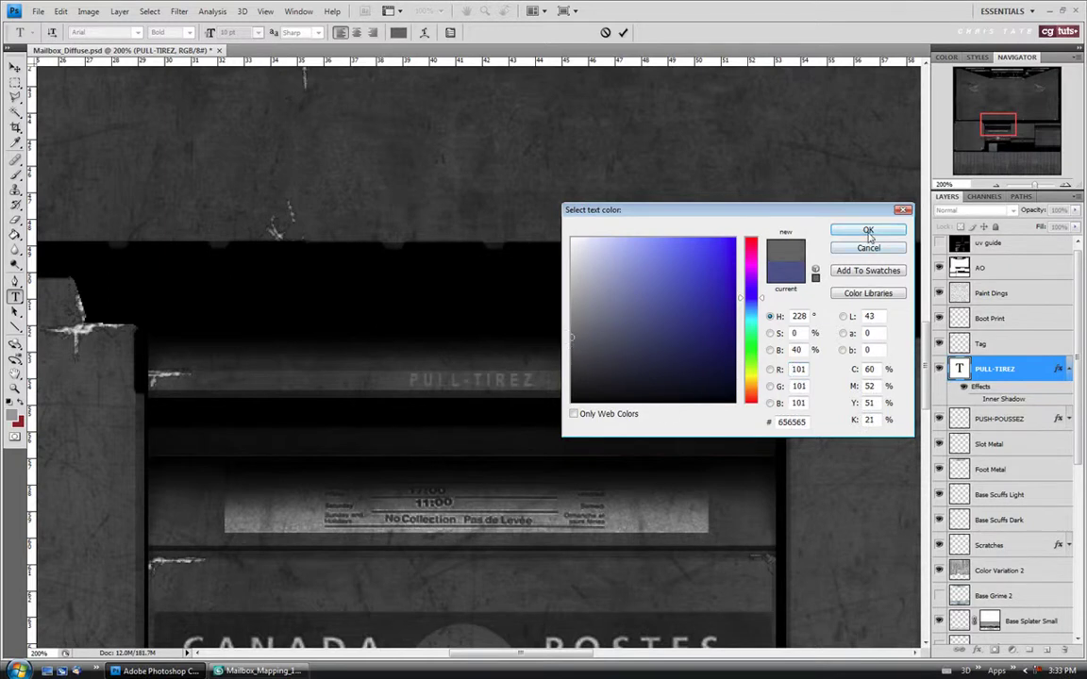
click(580, 368)
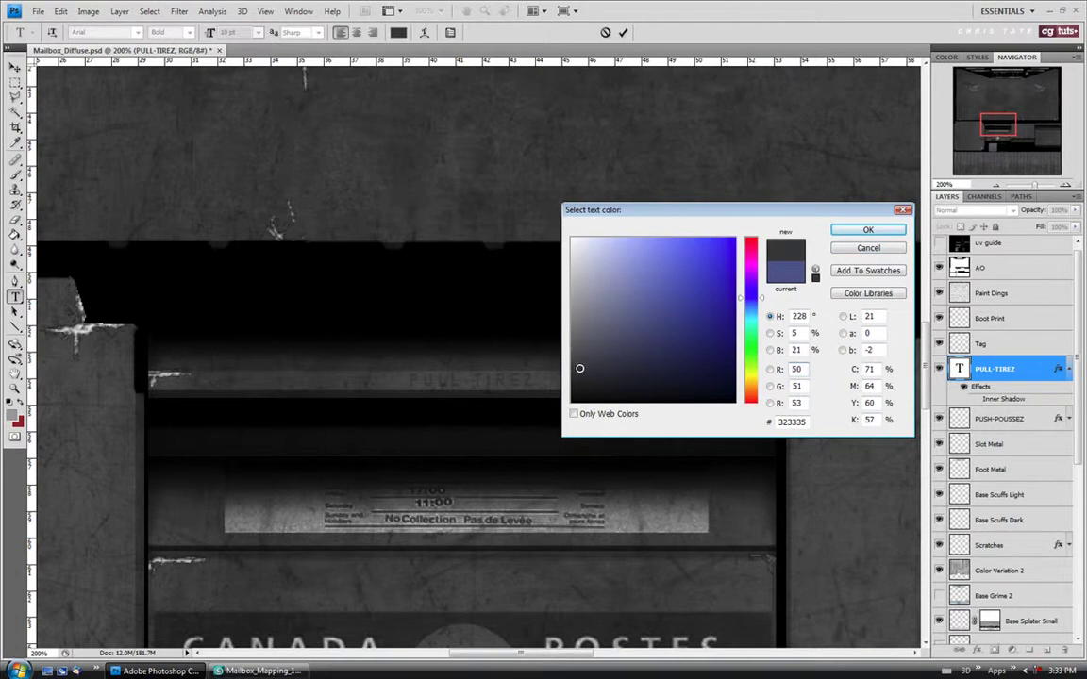
click(575, 376)
click(576, 378)
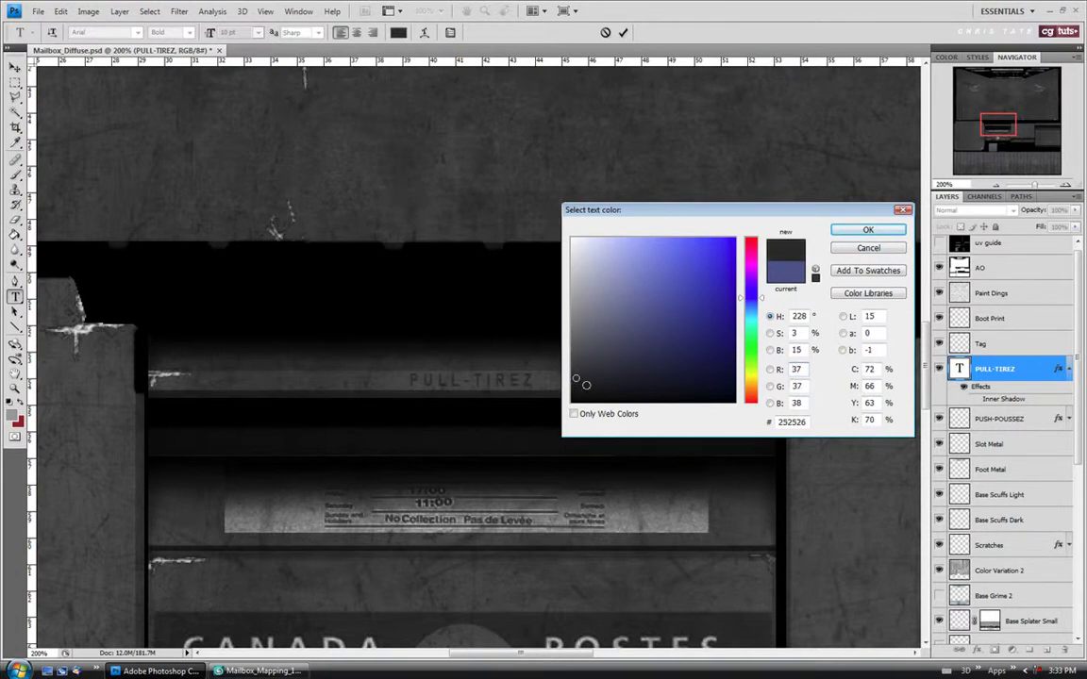
click(862, 235)
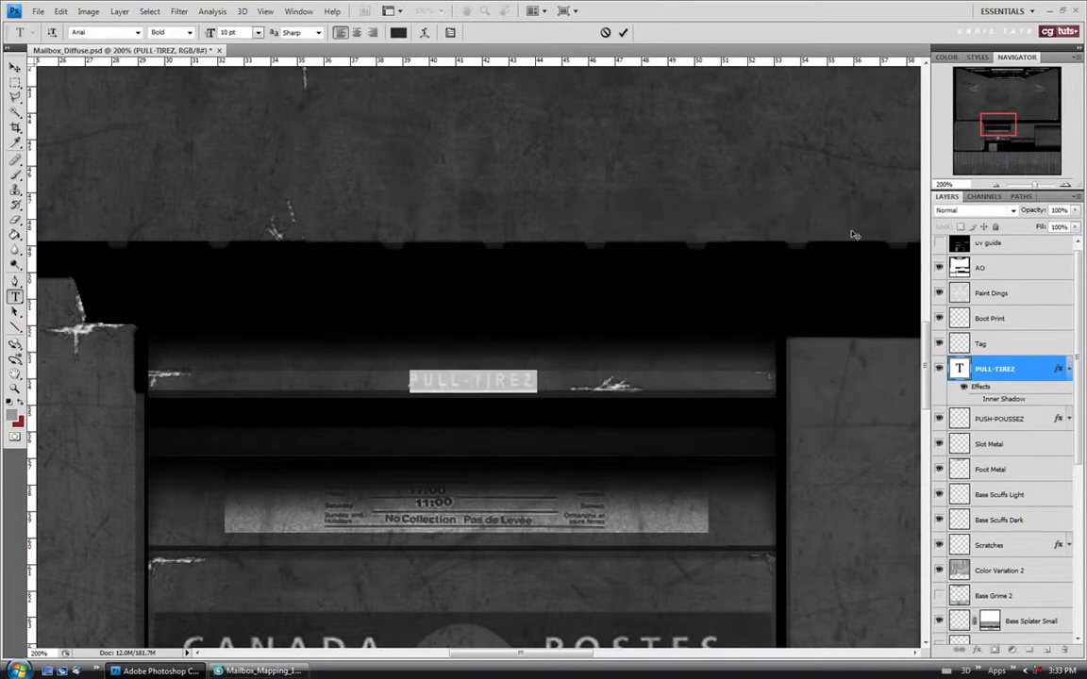
Step: Rasterize the PULL-TIREZ text layer with the Blur filter applied, and collapse its effects list
click(178, 12)
click(179, 11)
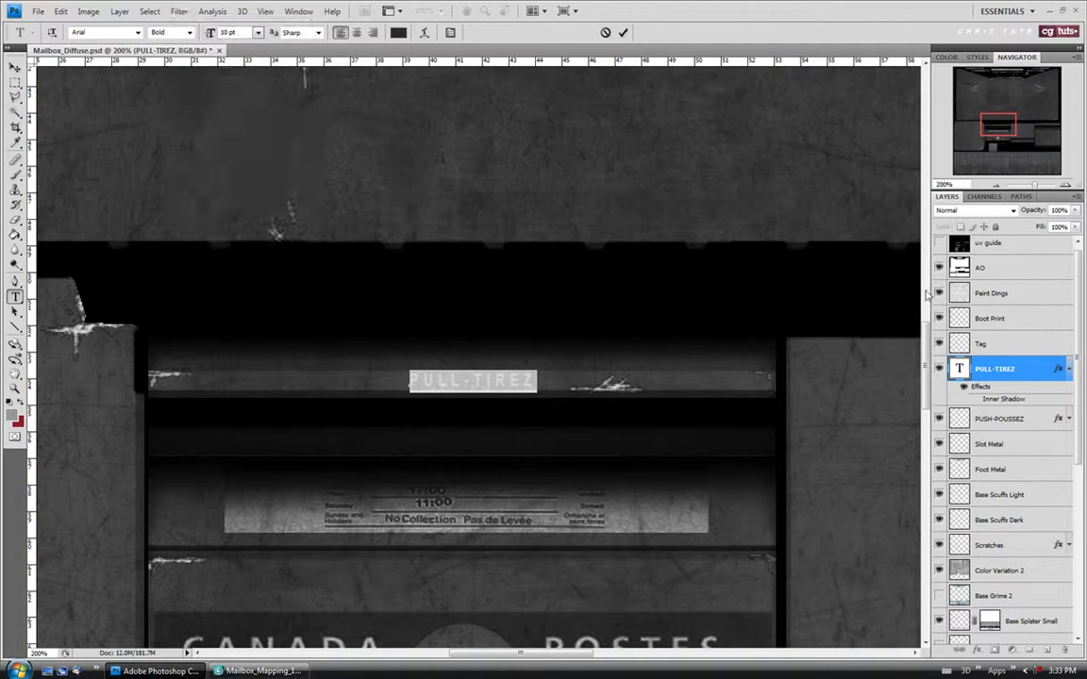
click(16, 83)
click(179, 11)
click(179, 11)
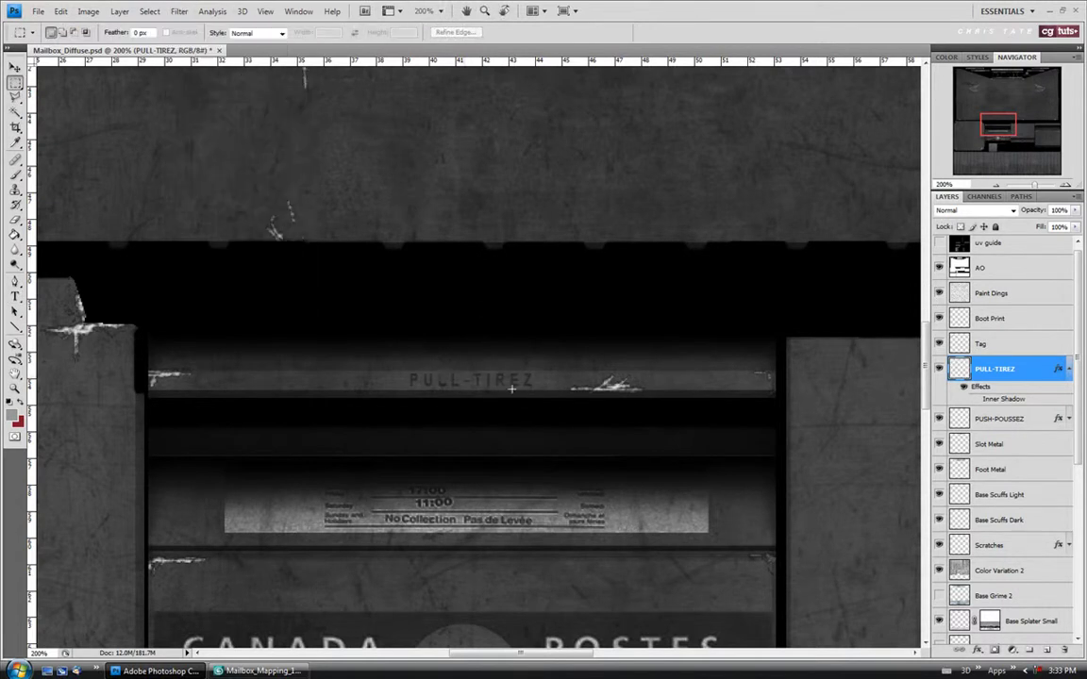
click(1069, 369)
click(1069, 394)
click(1069, 394)
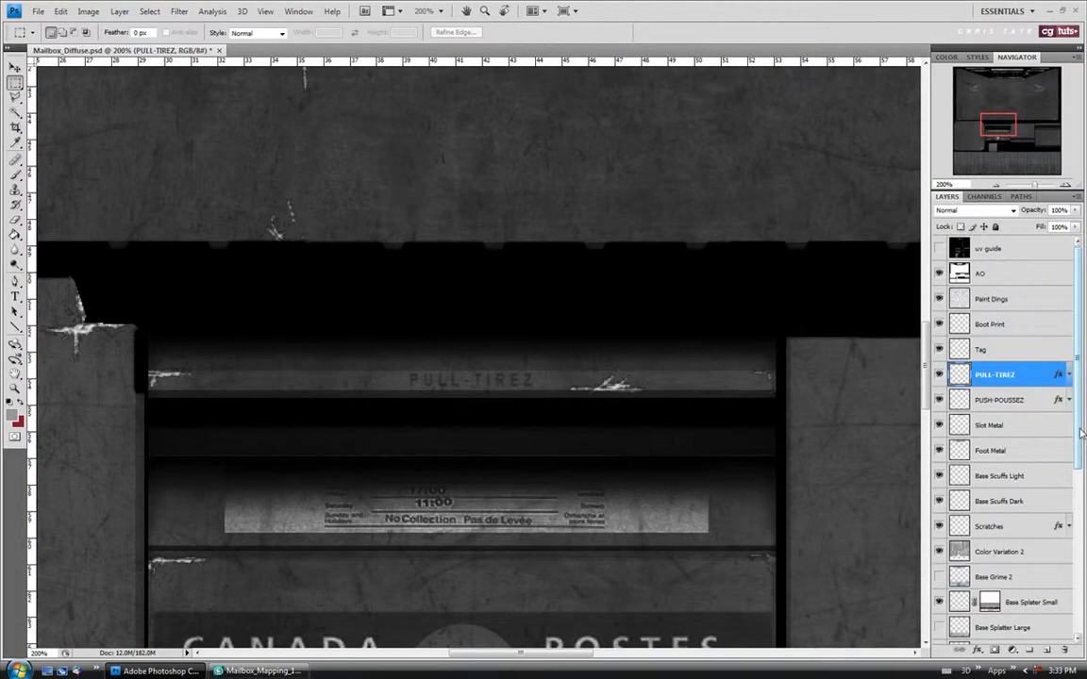
Step: Invert the graffiti on the Tag layer and set the layer's blend mode to Soft Light
click(995, 349)
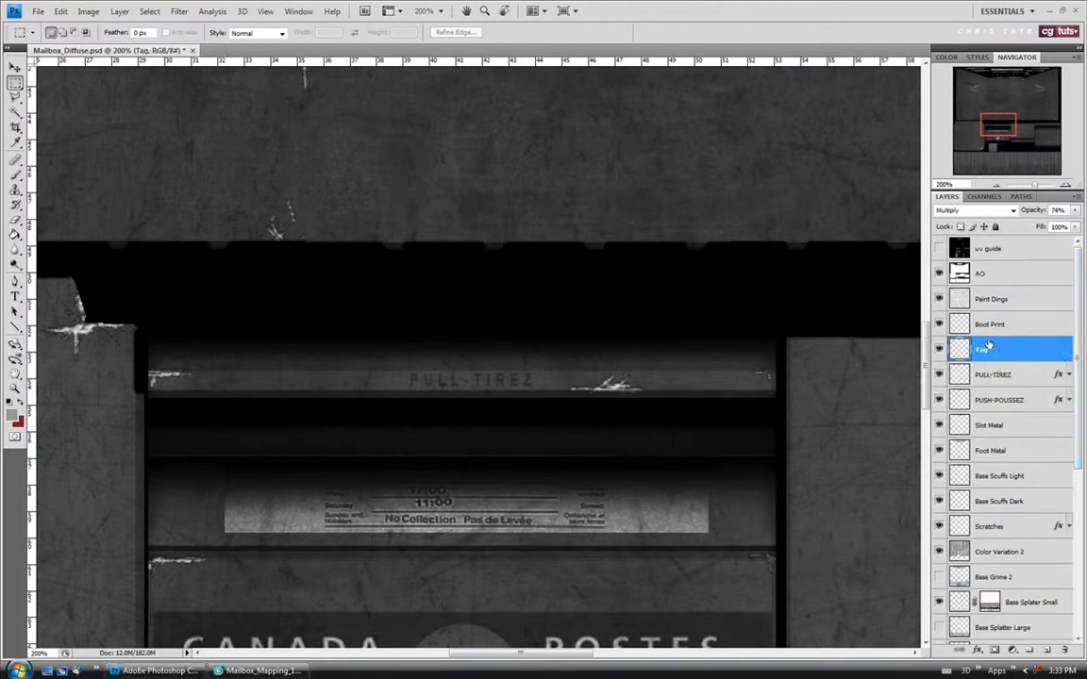
drag(1000, 125, 975, 87)
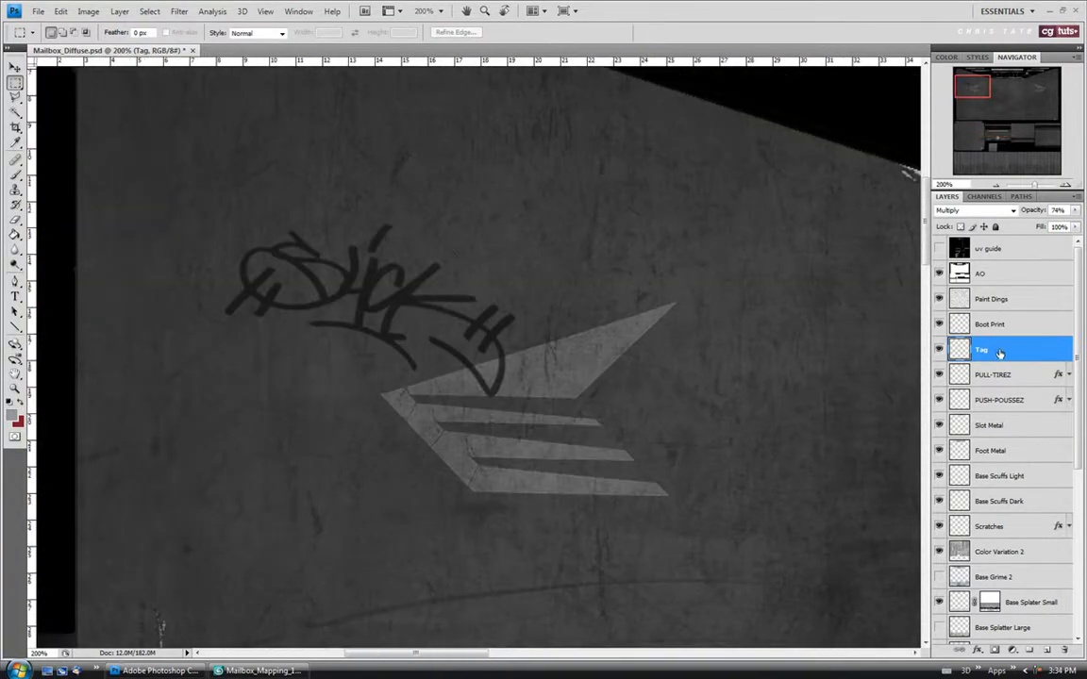
click(939, 349)
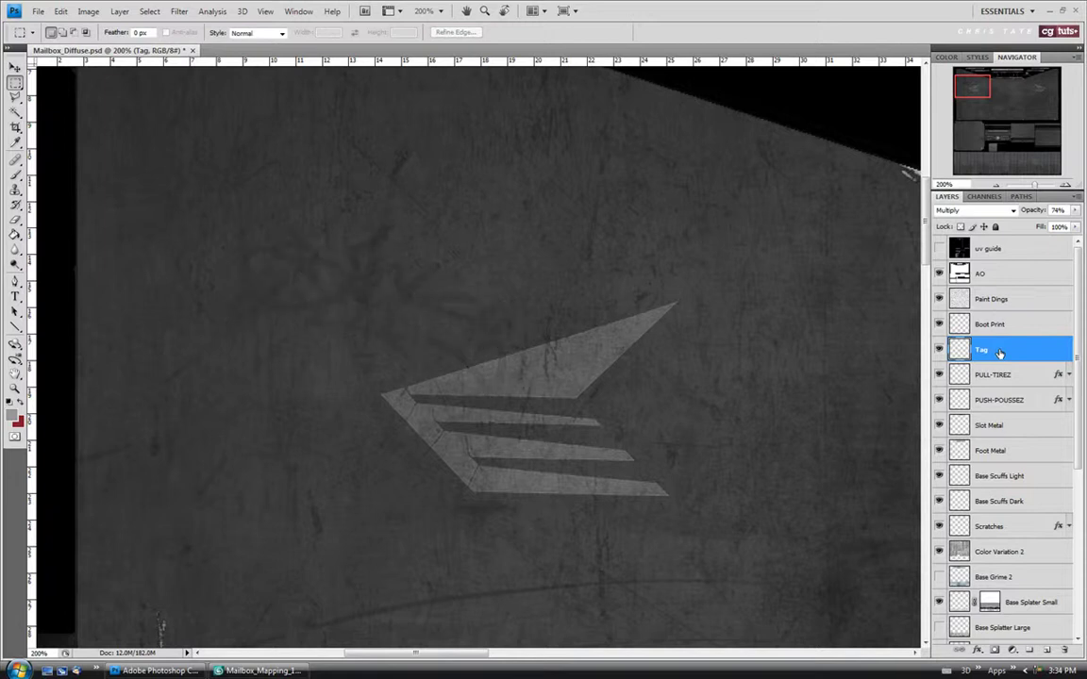
click(1013, 211)
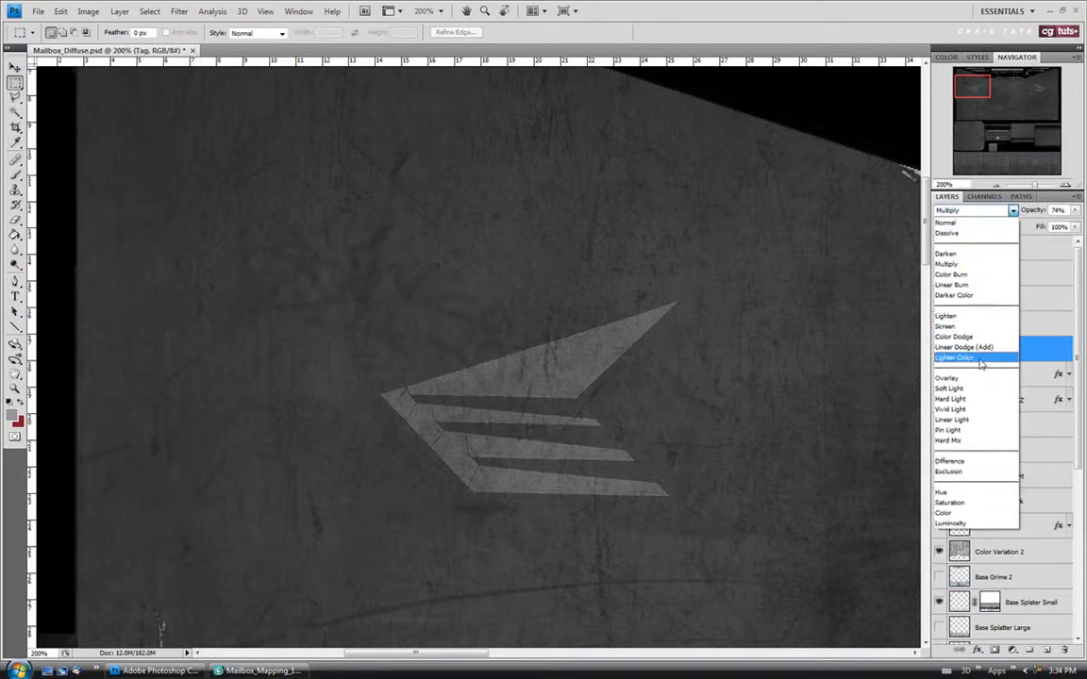
click(971, 388)
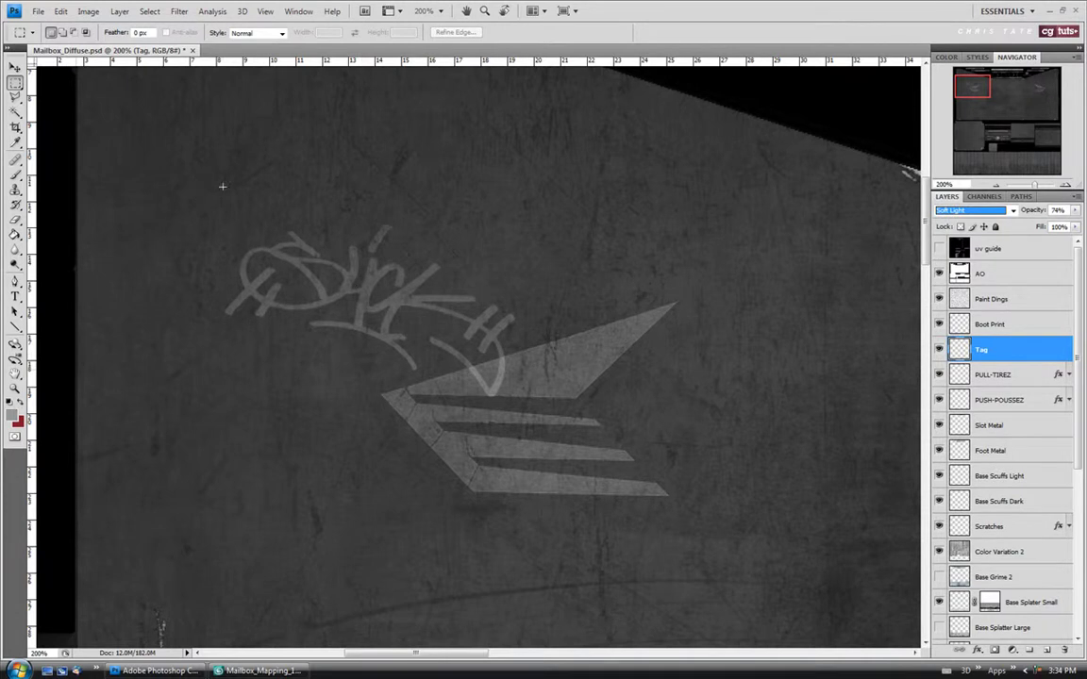
Step: Darken the graffiti on the Tag layer by lowering its brightness with a Brightness/Contrast adjustment
click(15, 388)
click(304, 32)
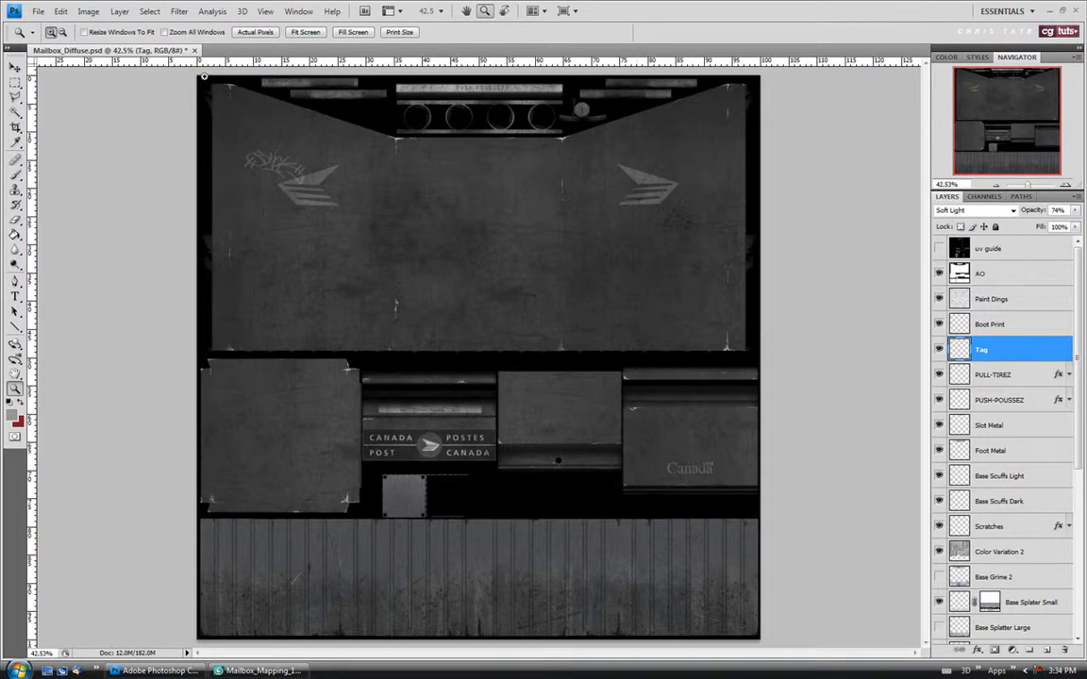
click(88, 11)
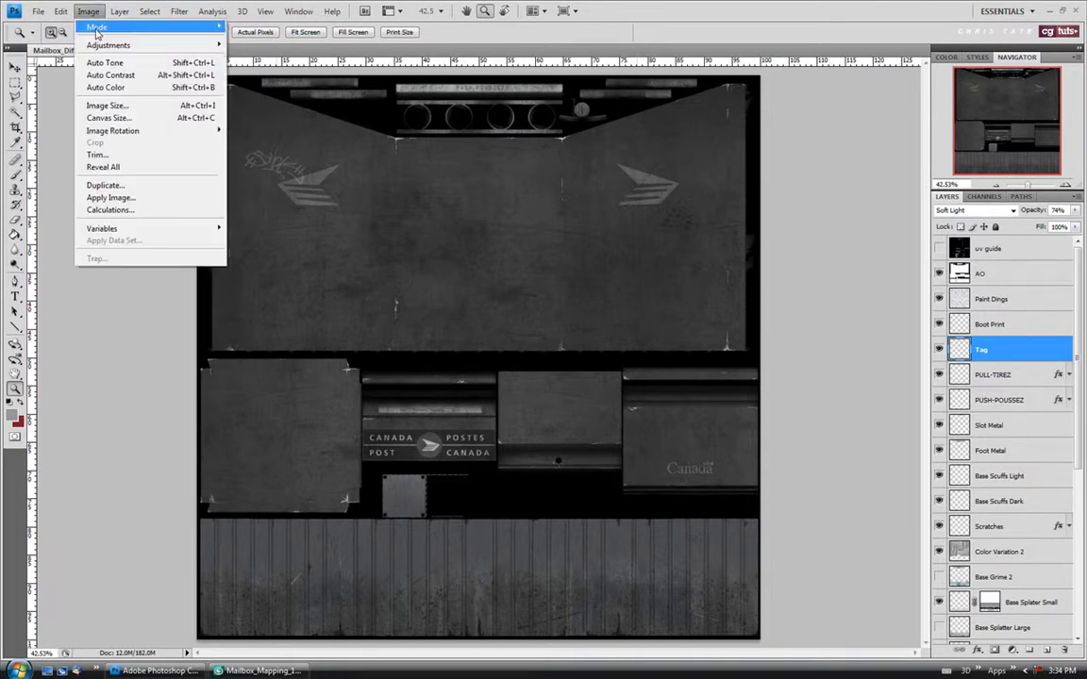
mouse_move(96, 28)
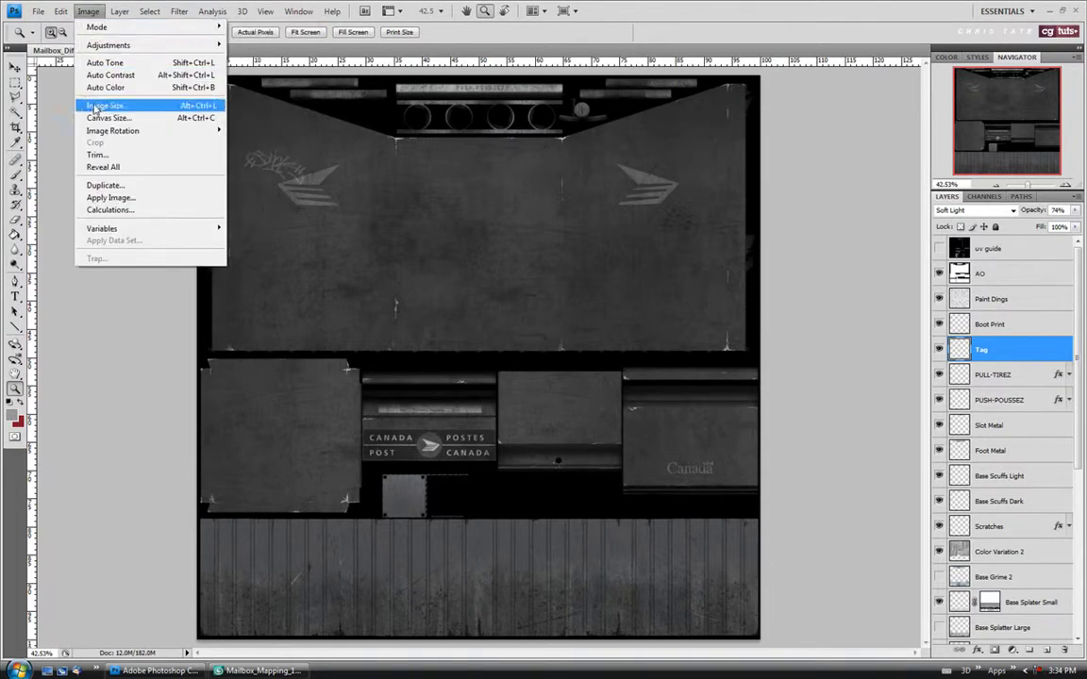
click(255, 45)
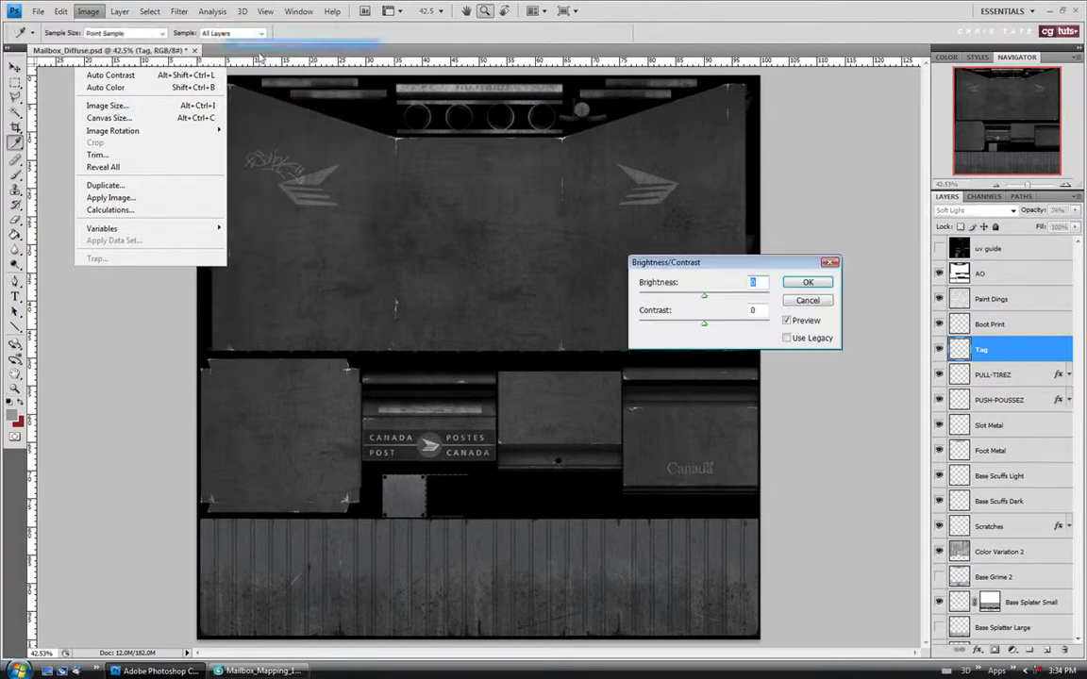
drag(702, 297, 692, 295)
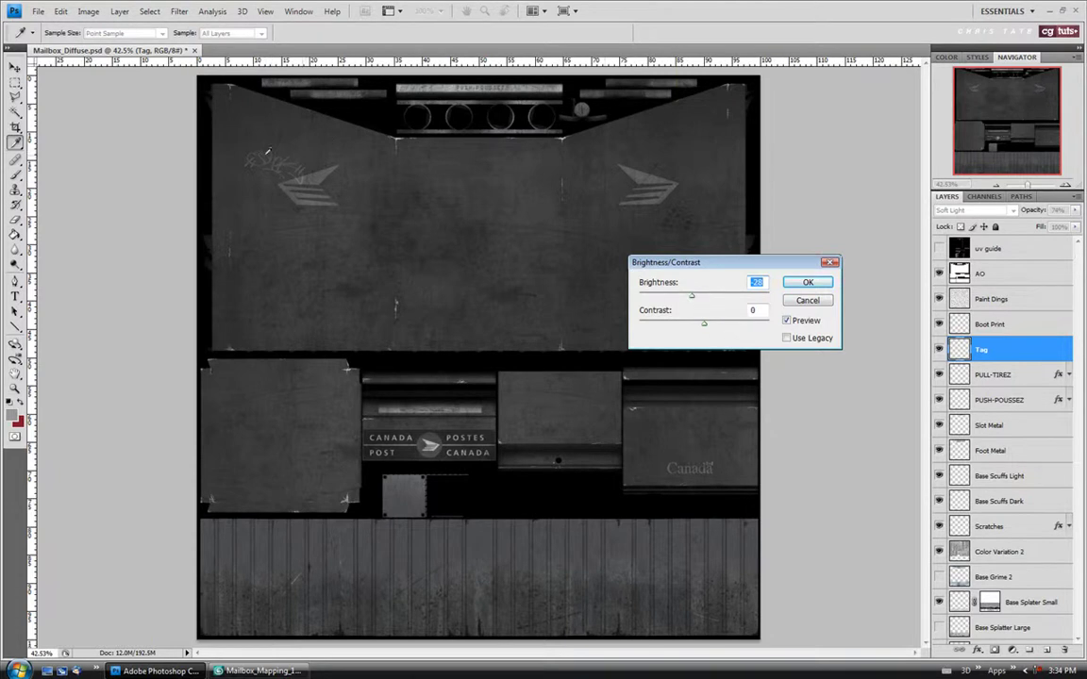
drag(693, 300, 674, 300)
click(802, 284)
key(z)
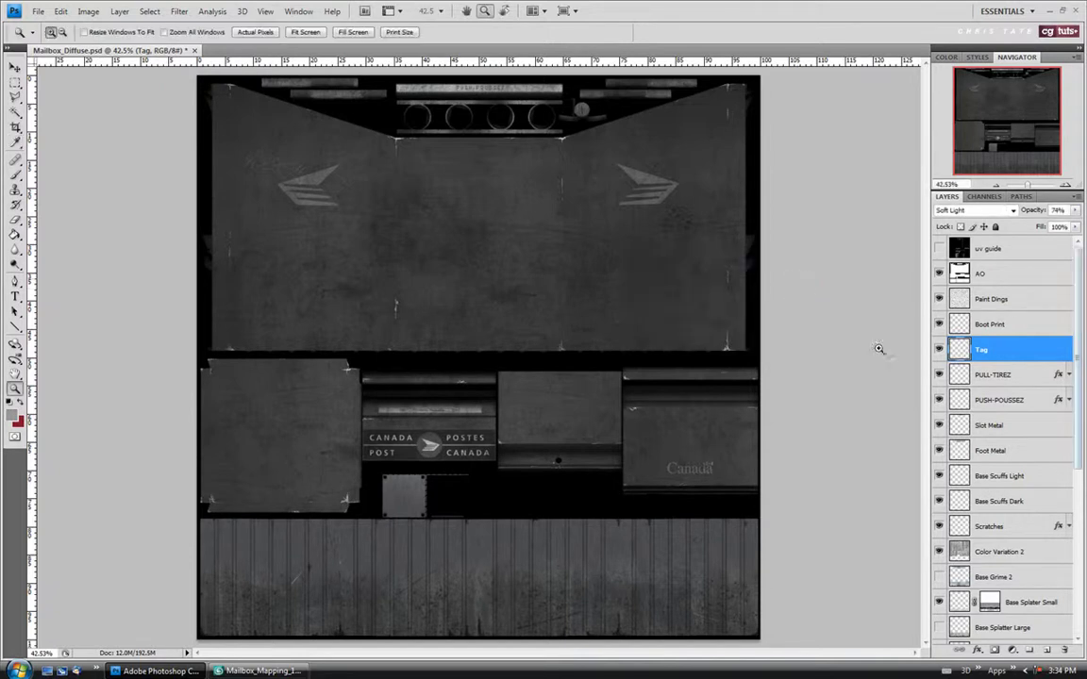
Step: Examine the print on the Boot Print layer up close against the surrounding dark metal
click(1006, 326)
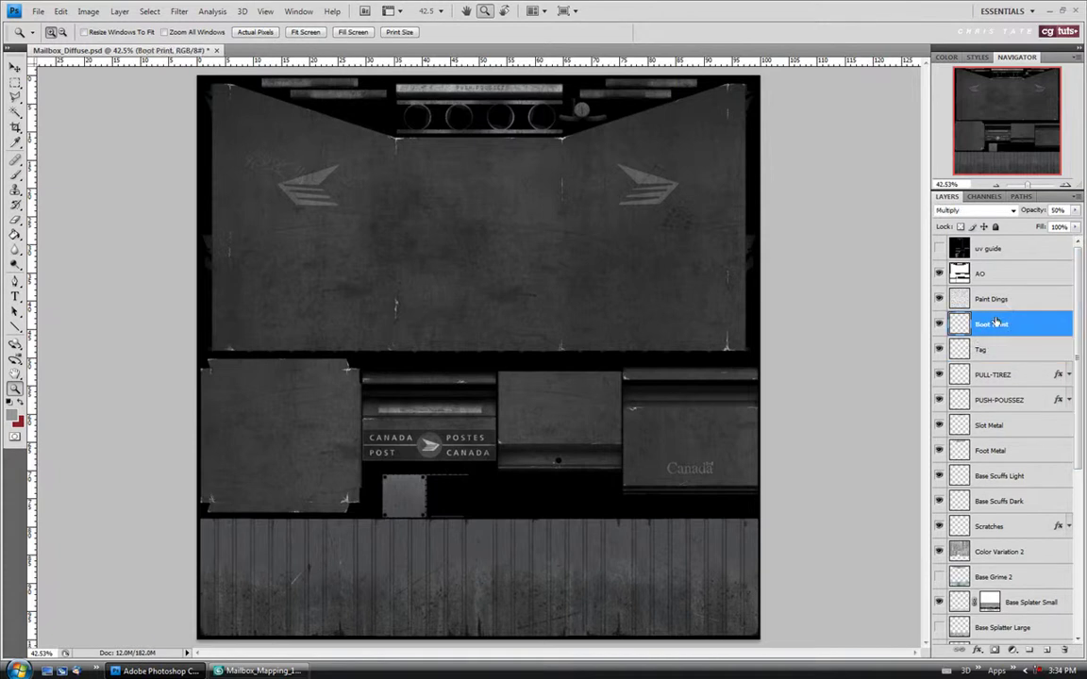
click(681, 218)
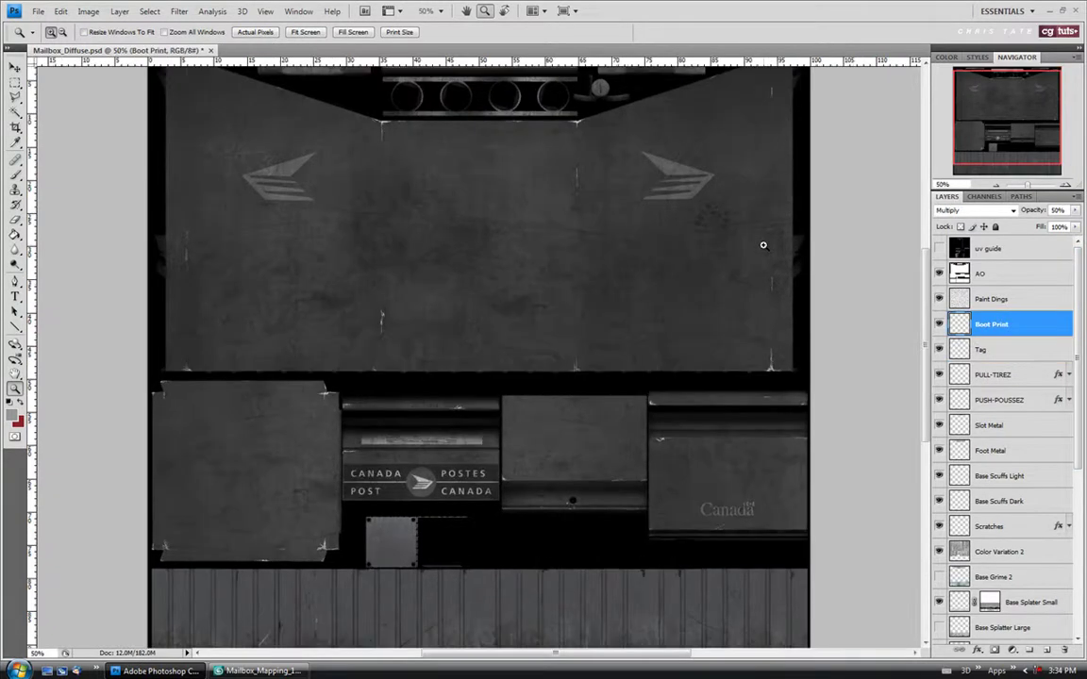
click(719, 223)
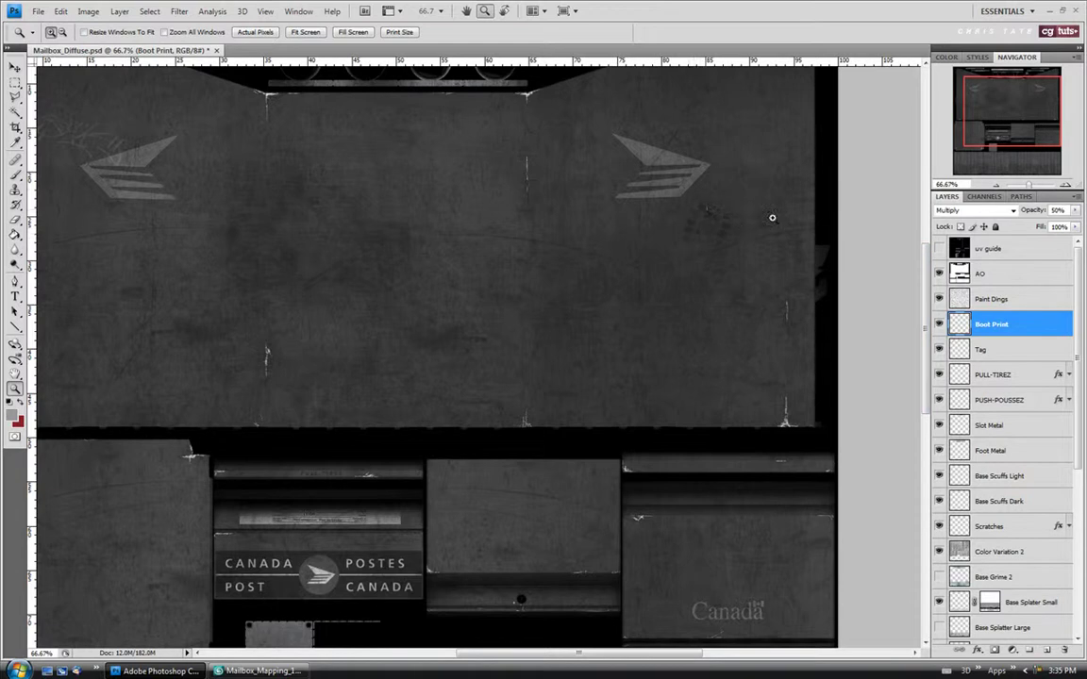
click(715, 219)
click(295, 34)
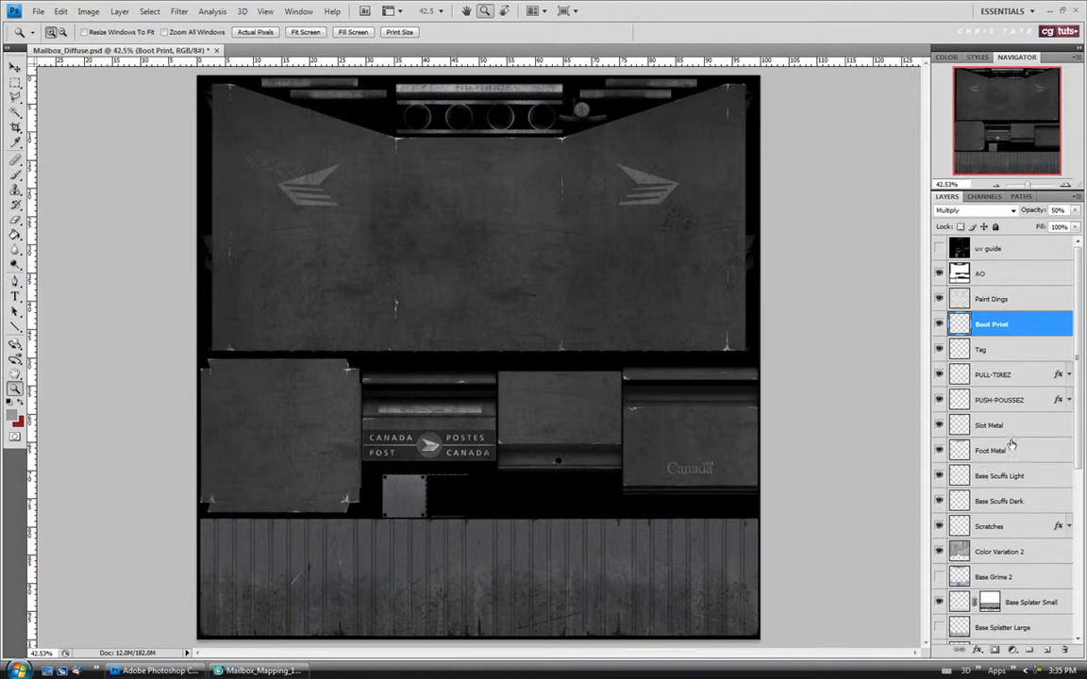
Step: Check what the Foot Metal layer contributes by toggling its visibility, and desaturate it
click(948, 451)
click(939, 451)
click(939, 451)
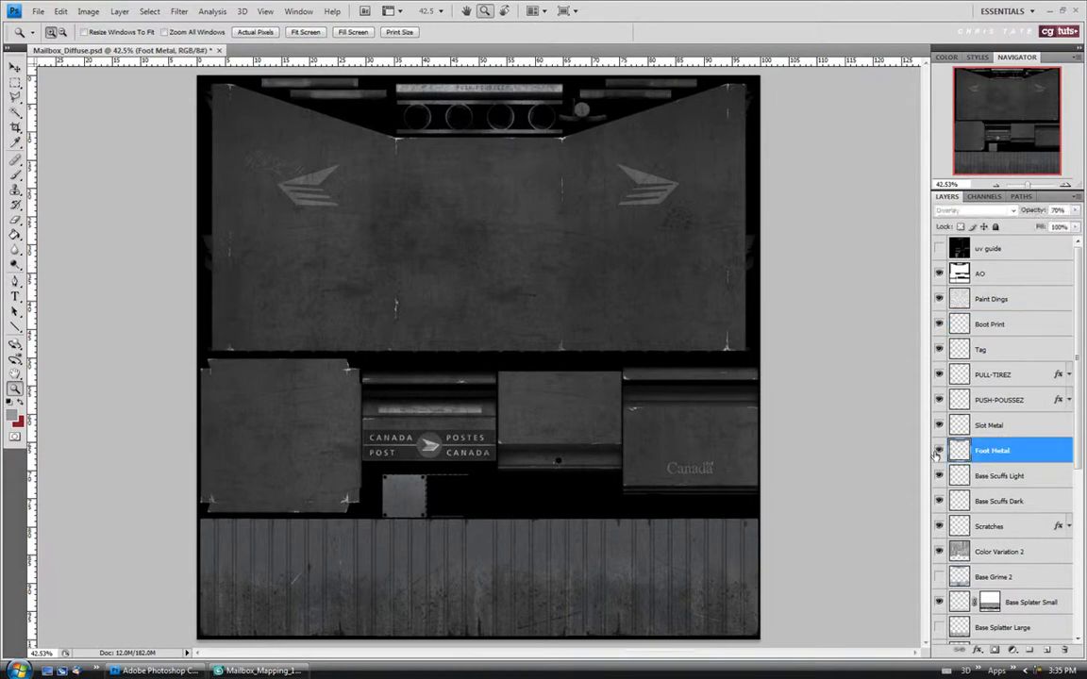
click(87, 11)
mouse_move(216, 47)
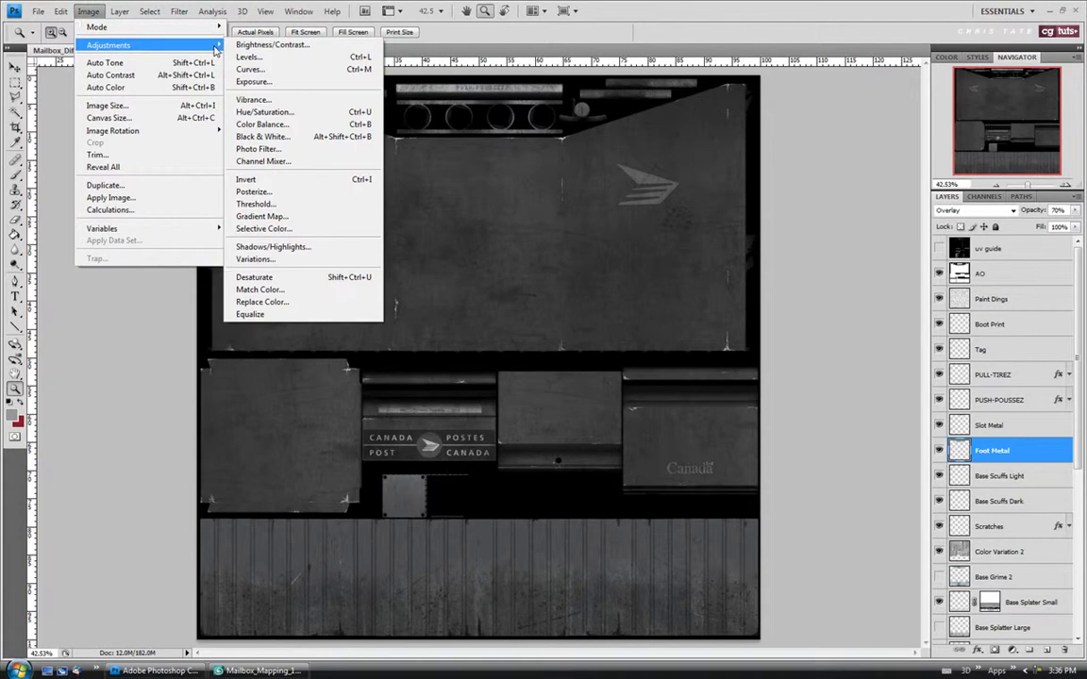
click(253, 276)
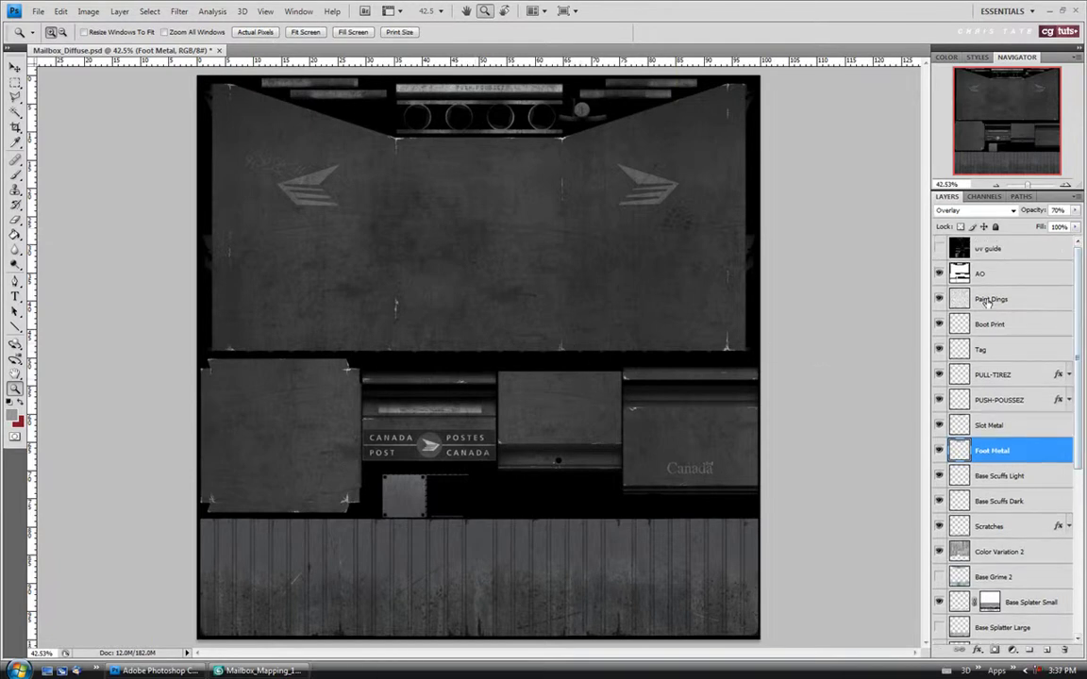
Step: Compare the texture with and without the Paint Dings layer, and leave that layer hidden
click(986, 298)
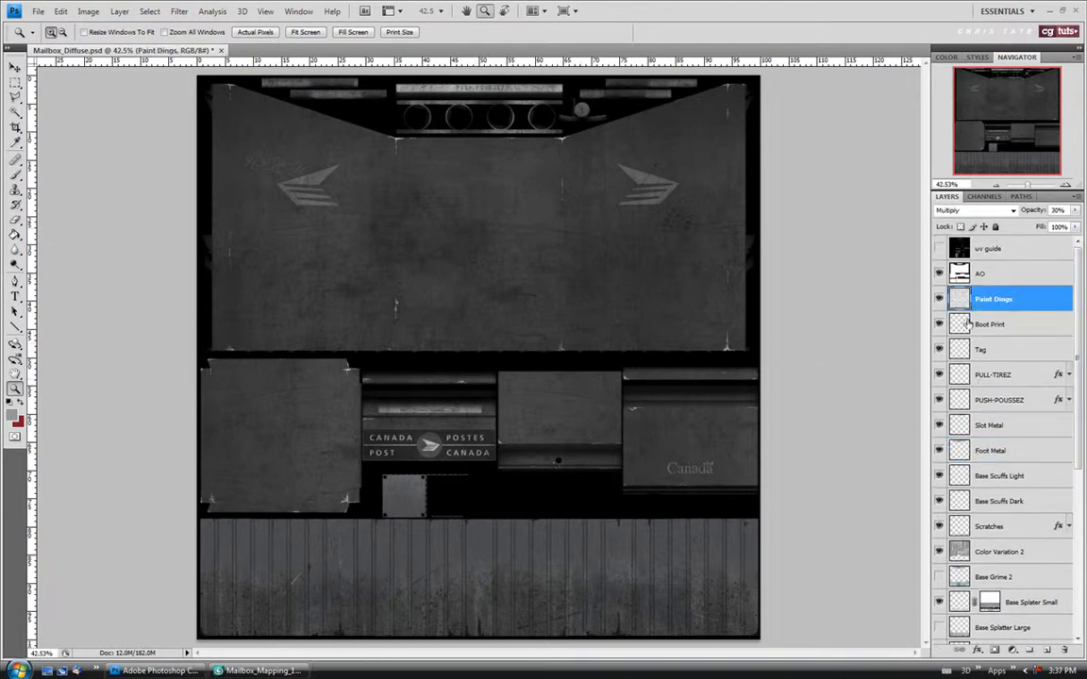
click(938, 299)
click(939, 299)
click(939, 299)
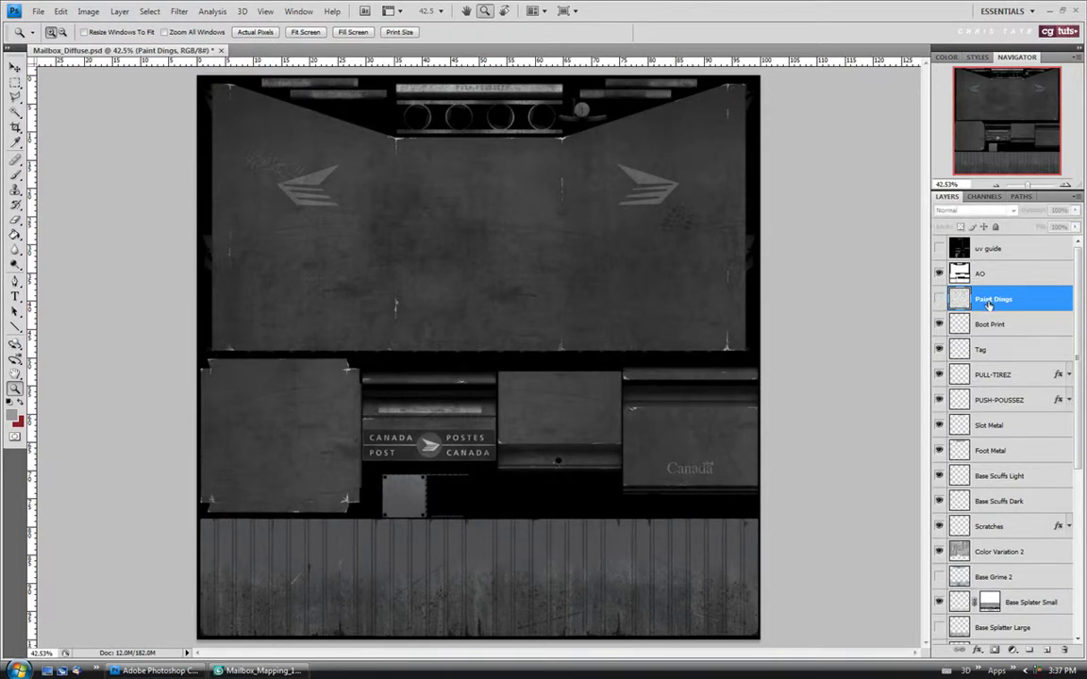
Step: Review the Color Variation 2, Base Grime 2, Body Metal and Paint Base layers for their effect on the texture
drag(1081, 357, 1081, 483)
click(947, 318)
click(940, 315)
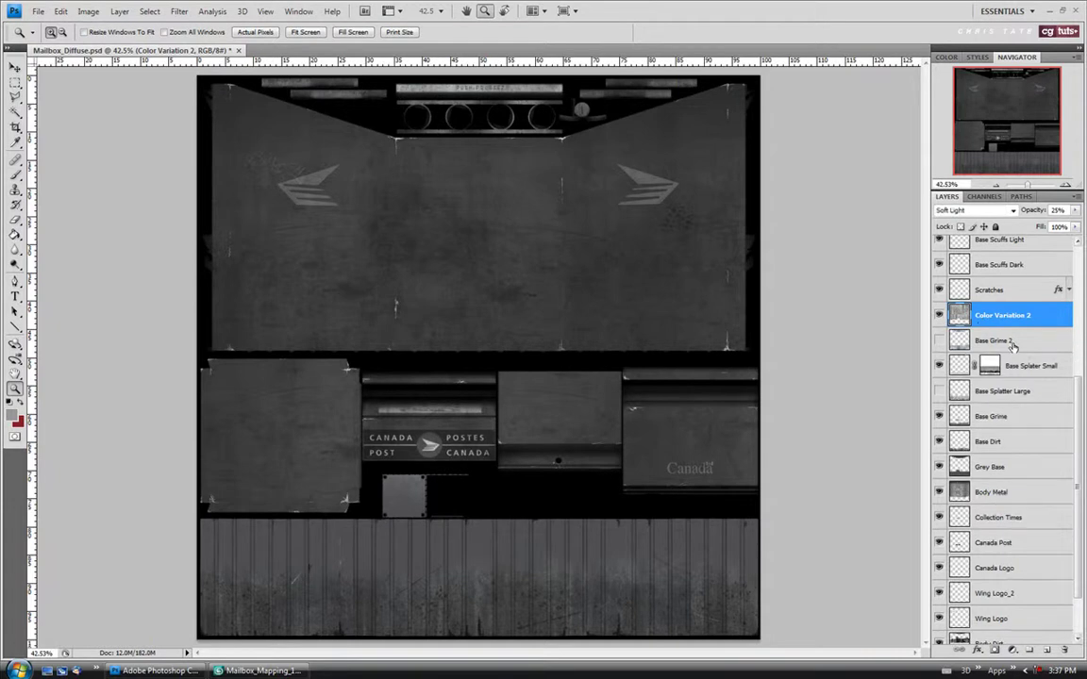
click(1000, 340)
scroll(972, 378, down, 3)
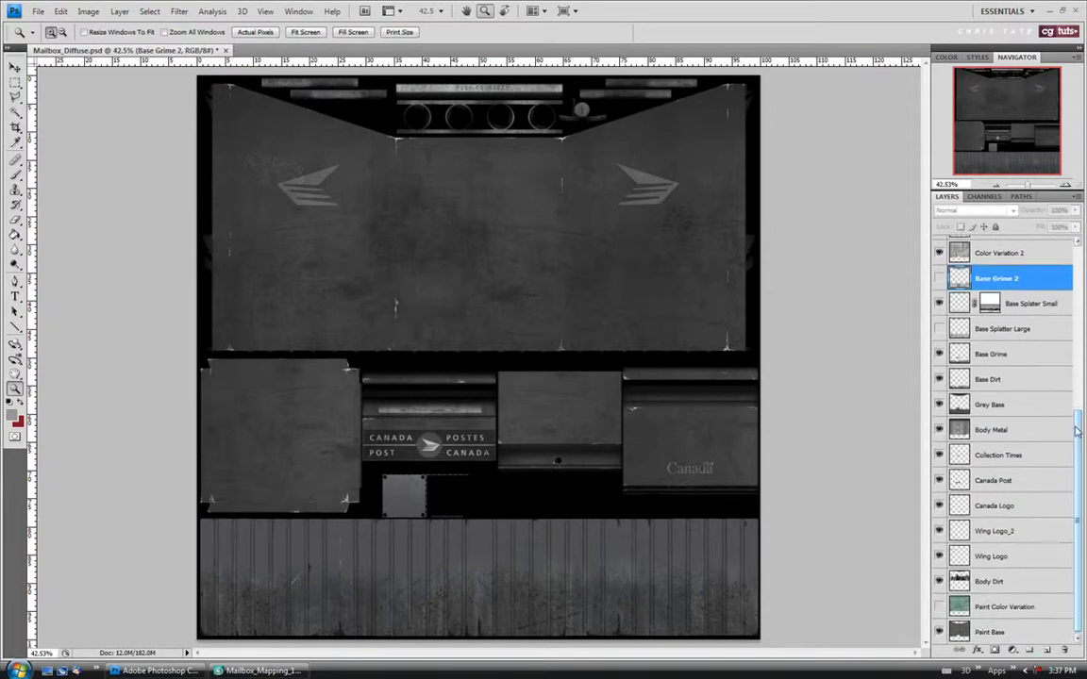
click(1003, 430)
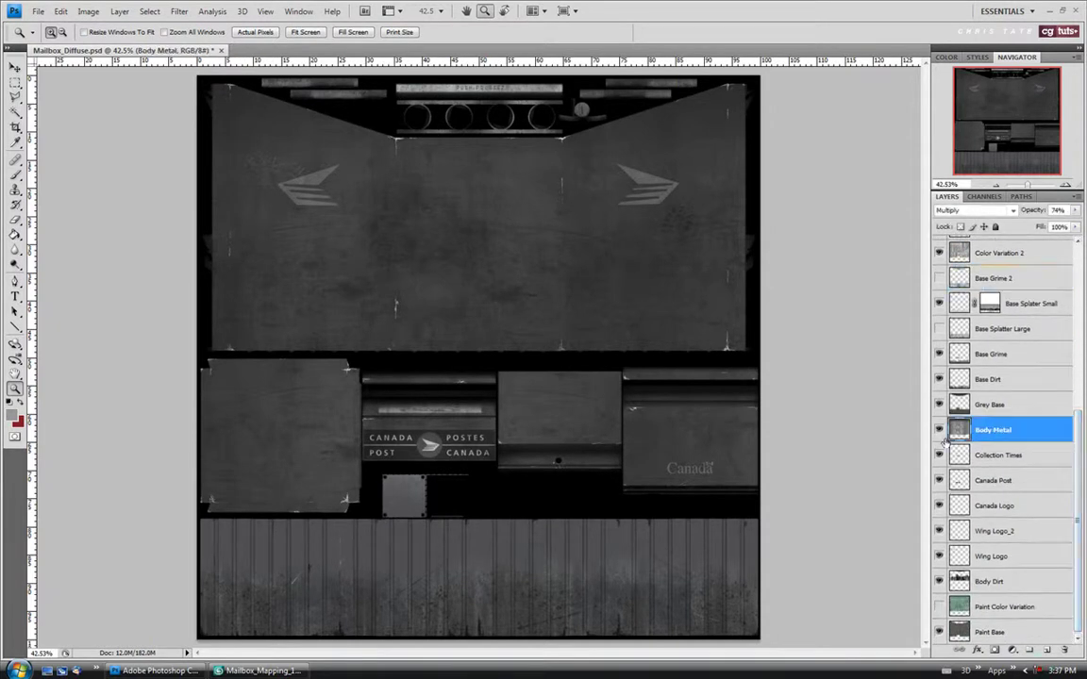
click(993, 633)
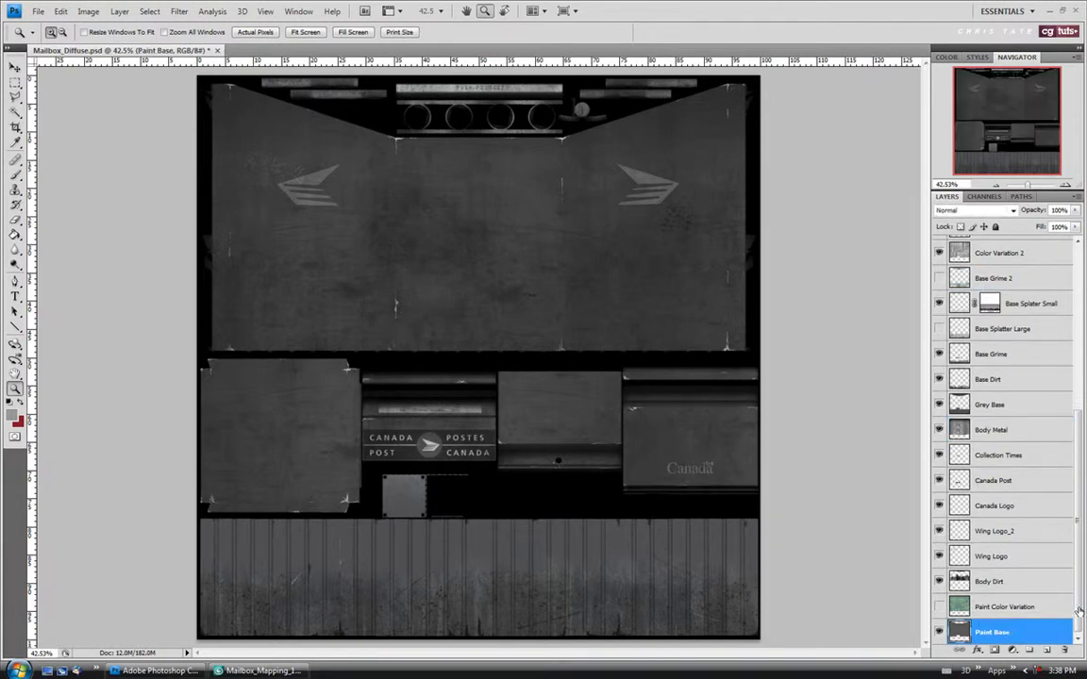
scroll(1008, 382, up, 5)
Step: Make the Base Grime 2 layer visible and desaturate it
click(1008, 382)
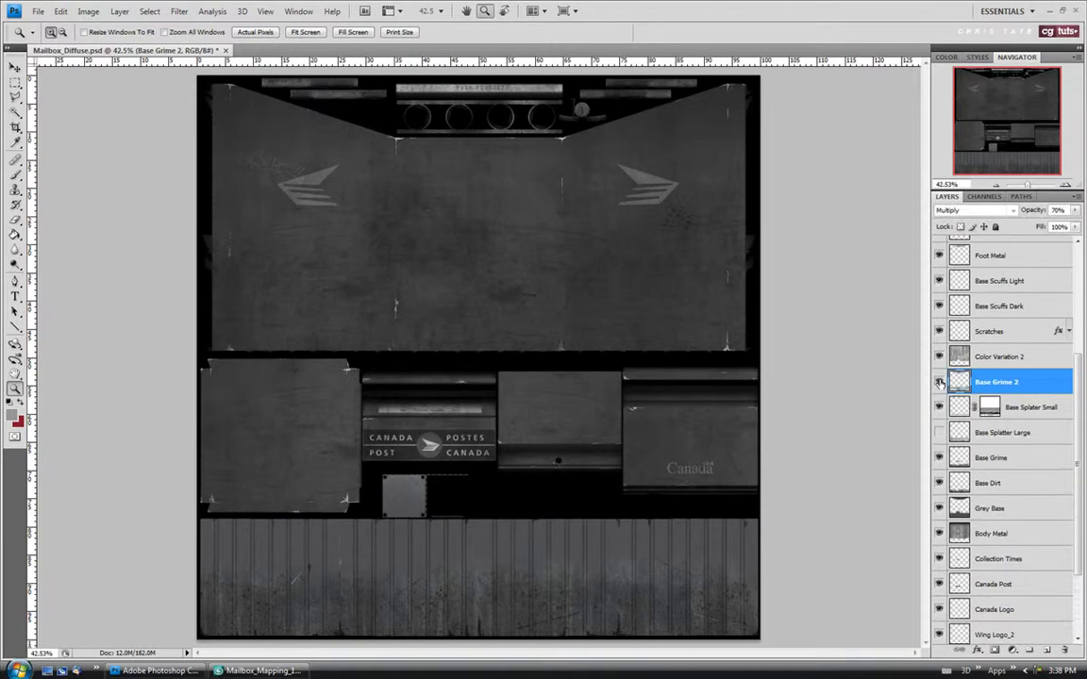
click(940, 382)
click(939, 382)
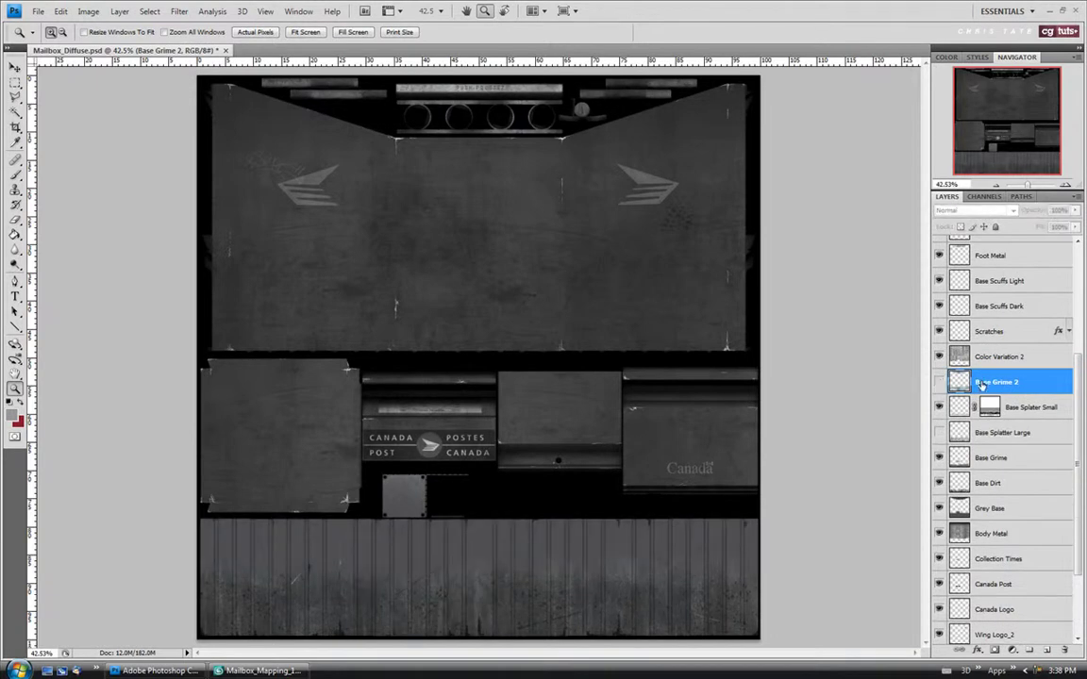
click(940, 382)
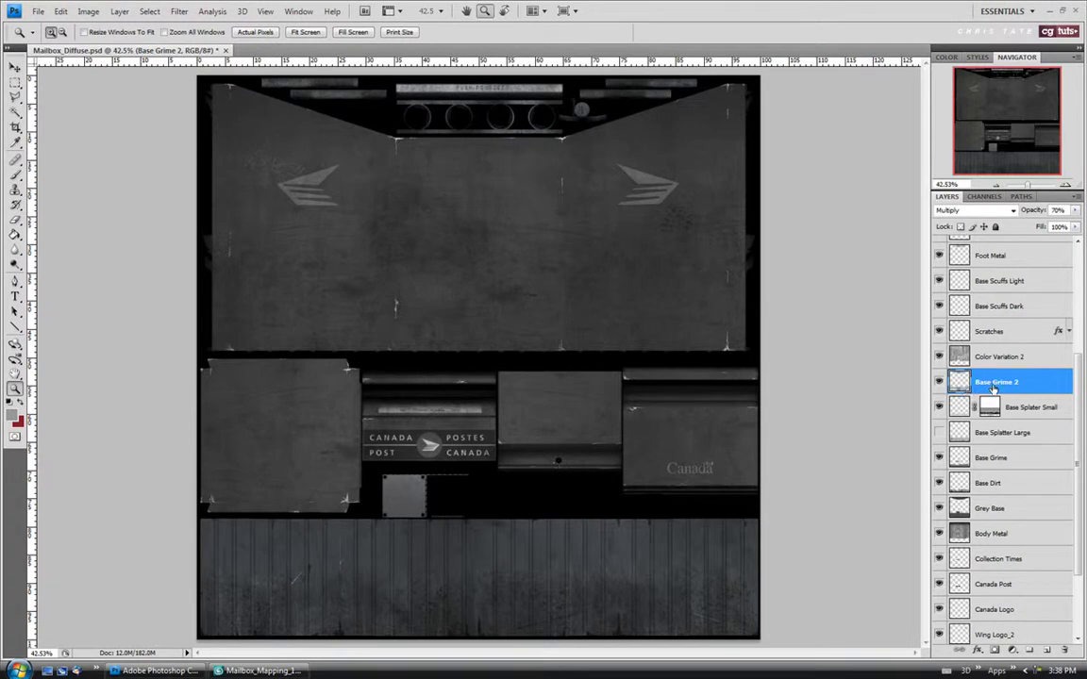
click(88, 12)
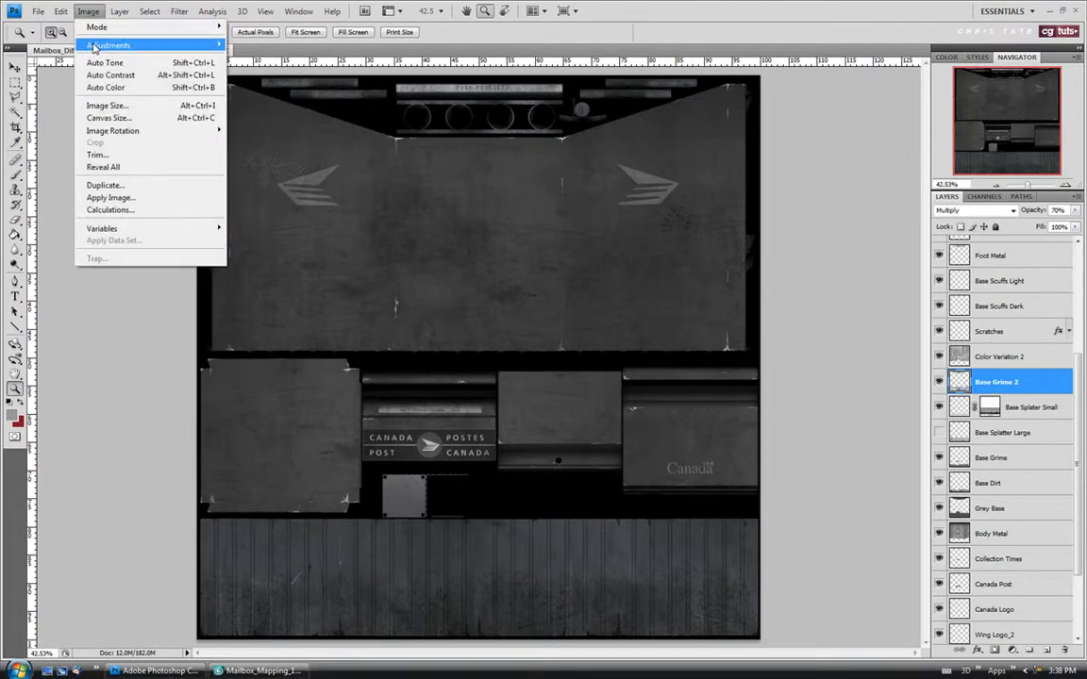
mouse_move(210, 48)
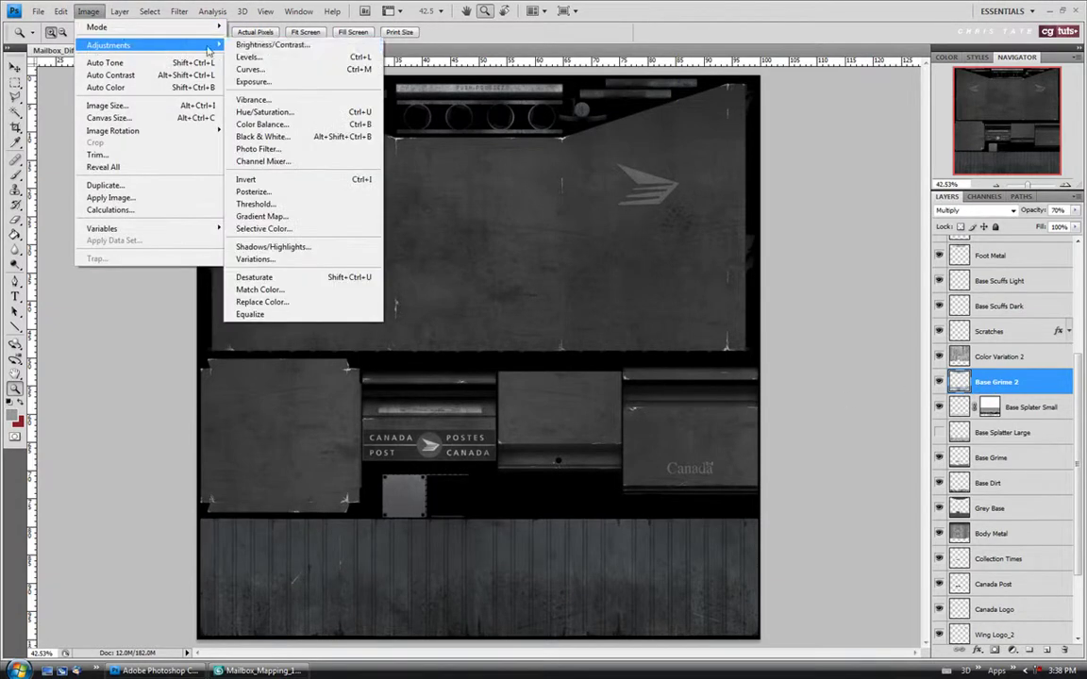
click(272, 276)
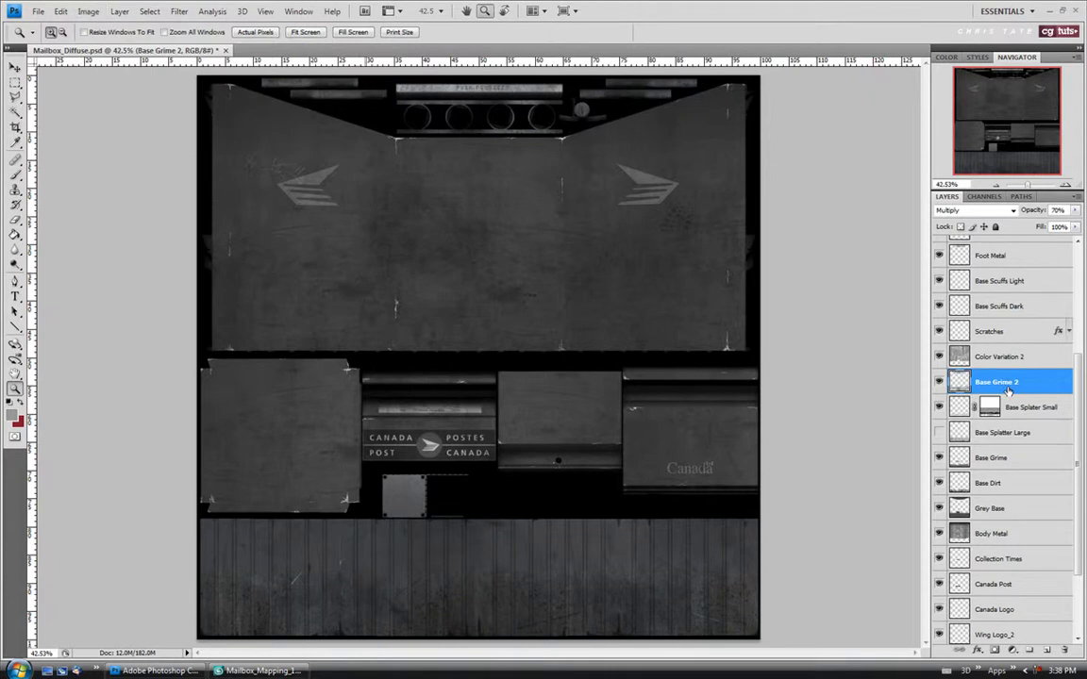
Step: Brighten the Base Grime 2 layer with a Brightness/Contrast adjustment, setting the brightness to about 59
click(88, 12)
mouse_move(103, 46)
click(270, 46)
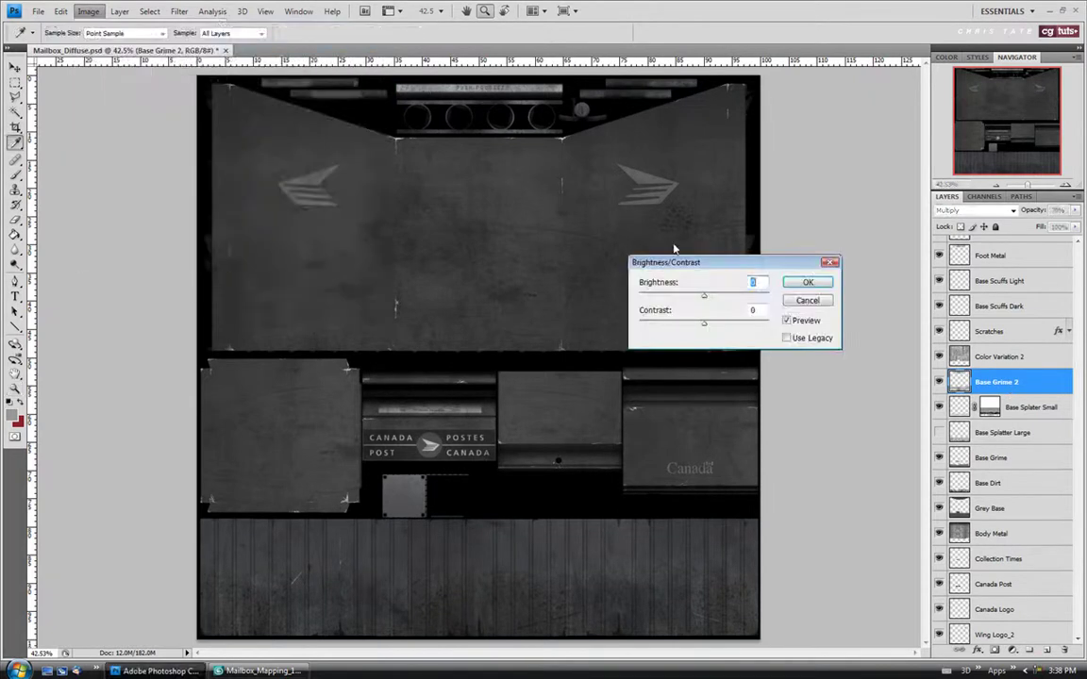
drag(713, 298, 732, 298)
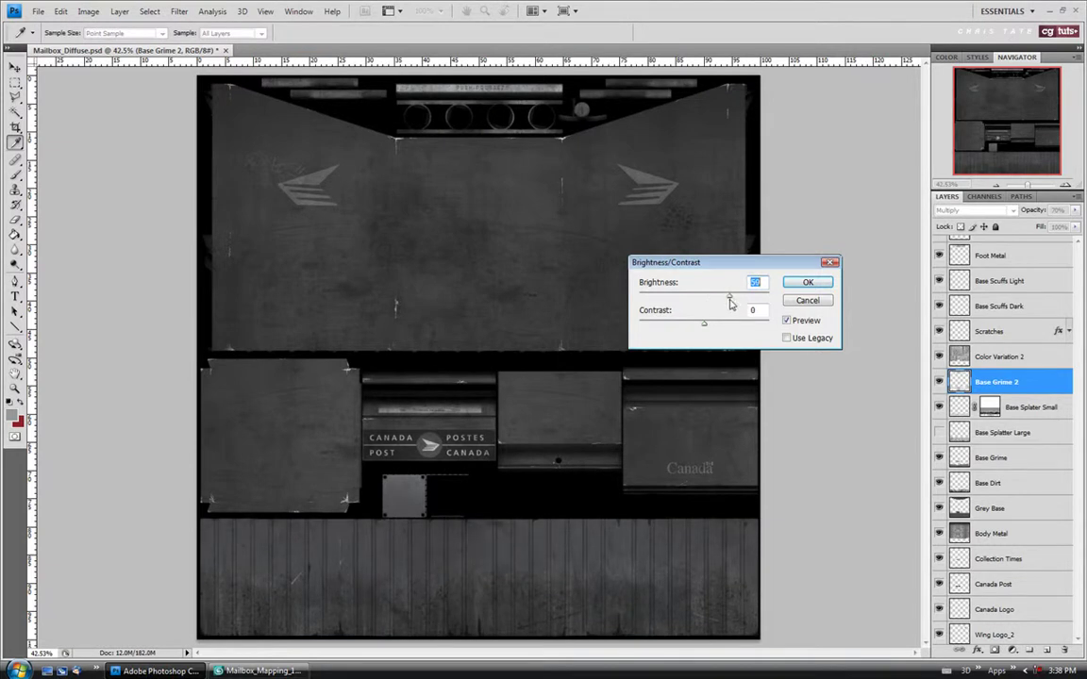
click(808, 282)
key(z)
Step: Save the layered document to the desktop as Mailbox_Spec in Photoshop format with maximized compatibility
scroll(1066, 443, down, 3)
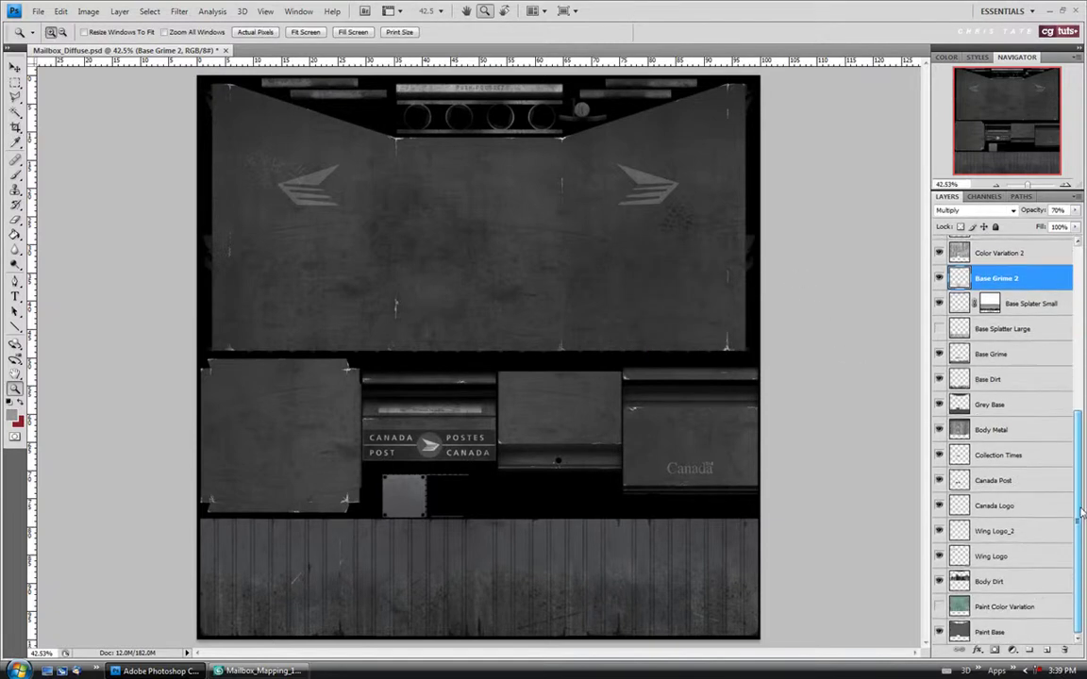
drag(1082, 515, 1077, 273)
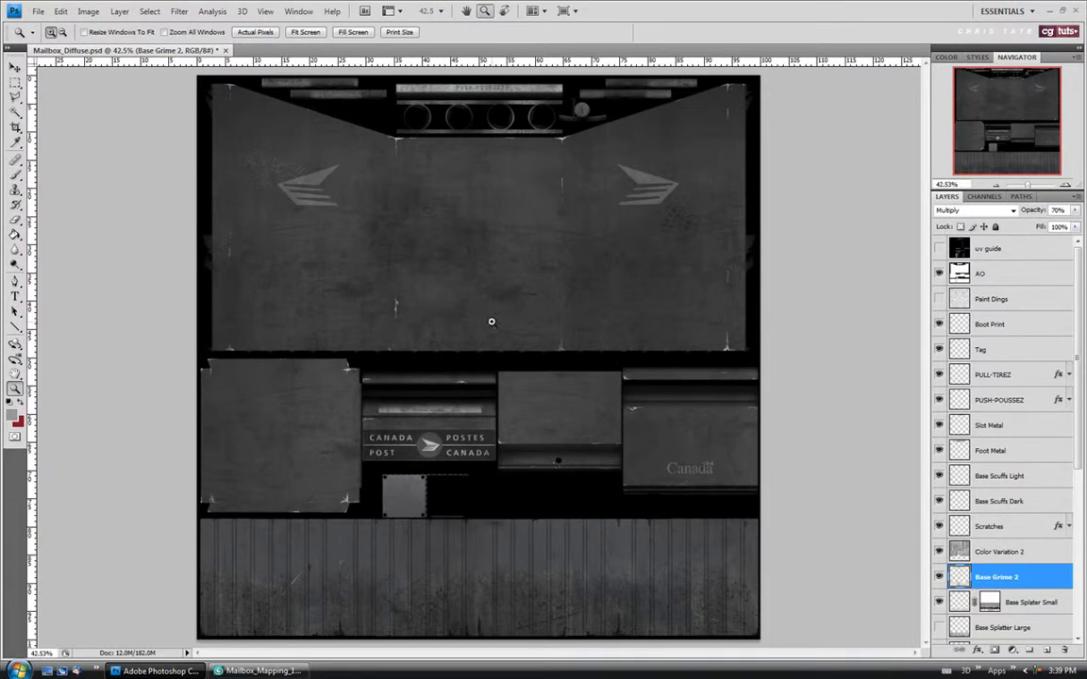
click(38, 10)
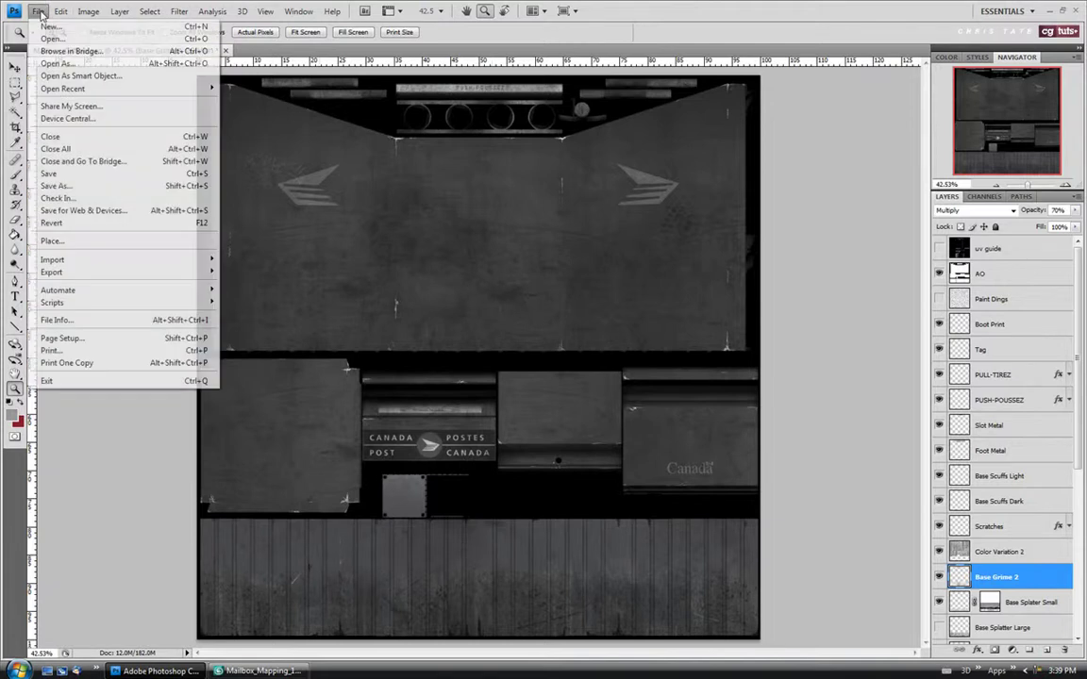
click(57, 186)
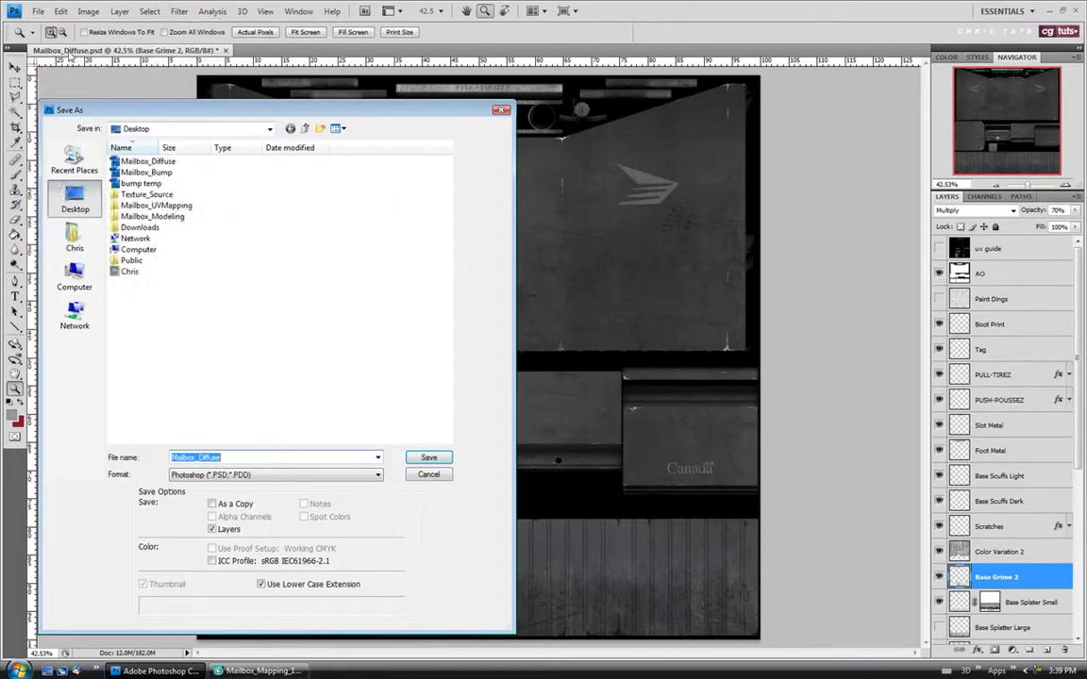
drag(198, 457, 303, 461)
text(Spec)
click(426, 457)
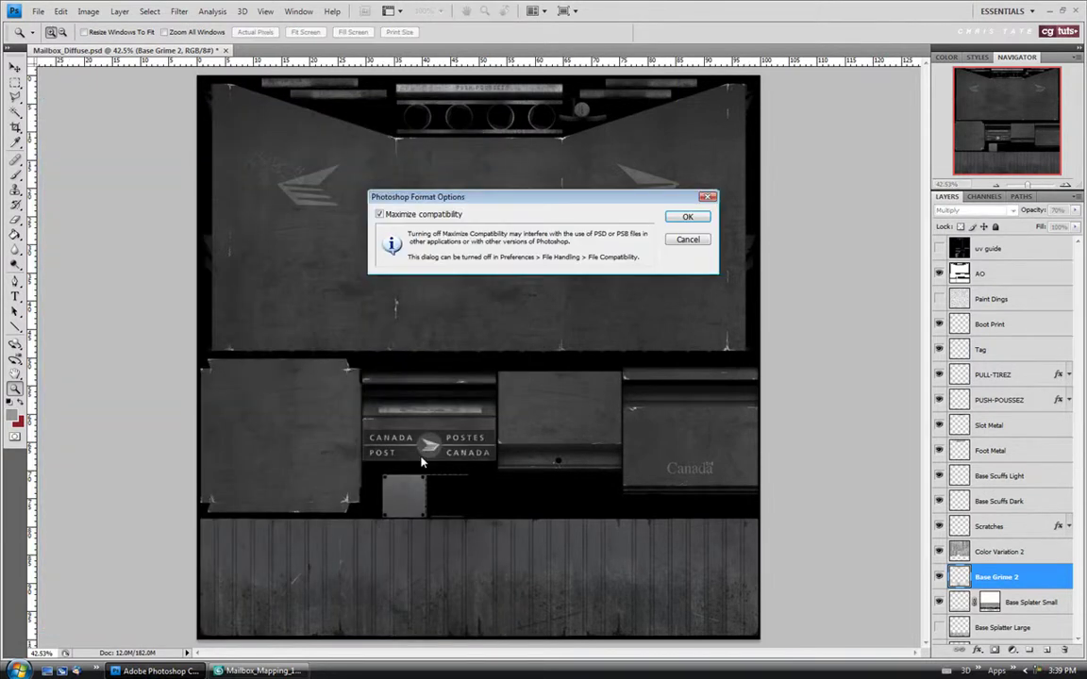
click(691, 215)
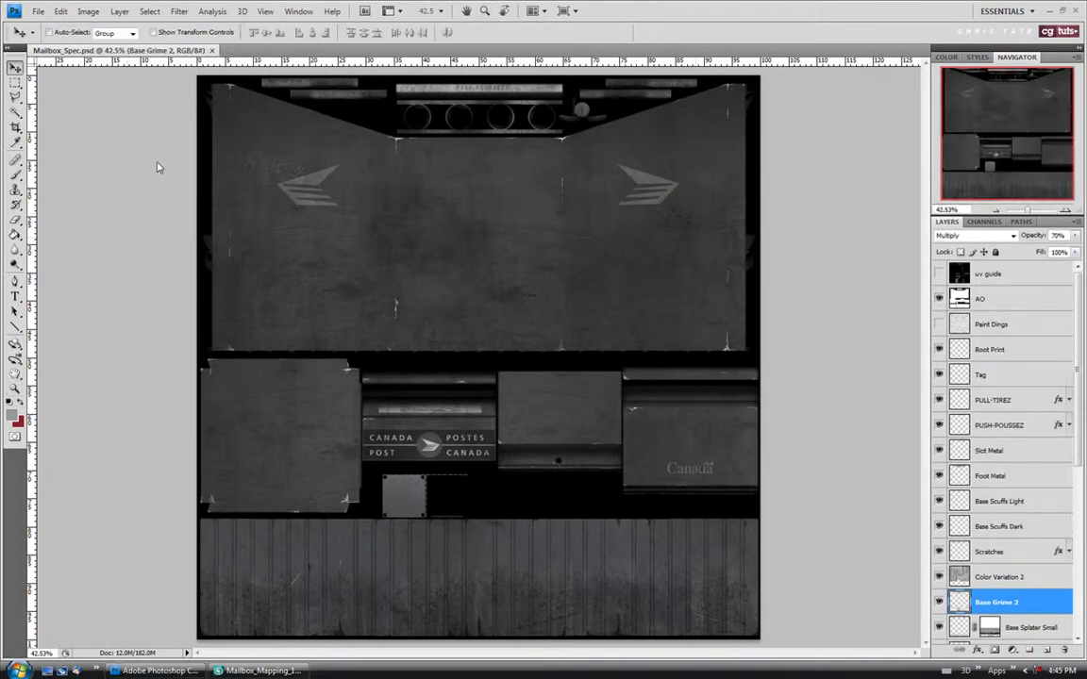
Step: Save a JPEG copy of Mailbox_Spec to the desktop at maximum quality 12, and close the document
click(38, 10)
click(56, 170)
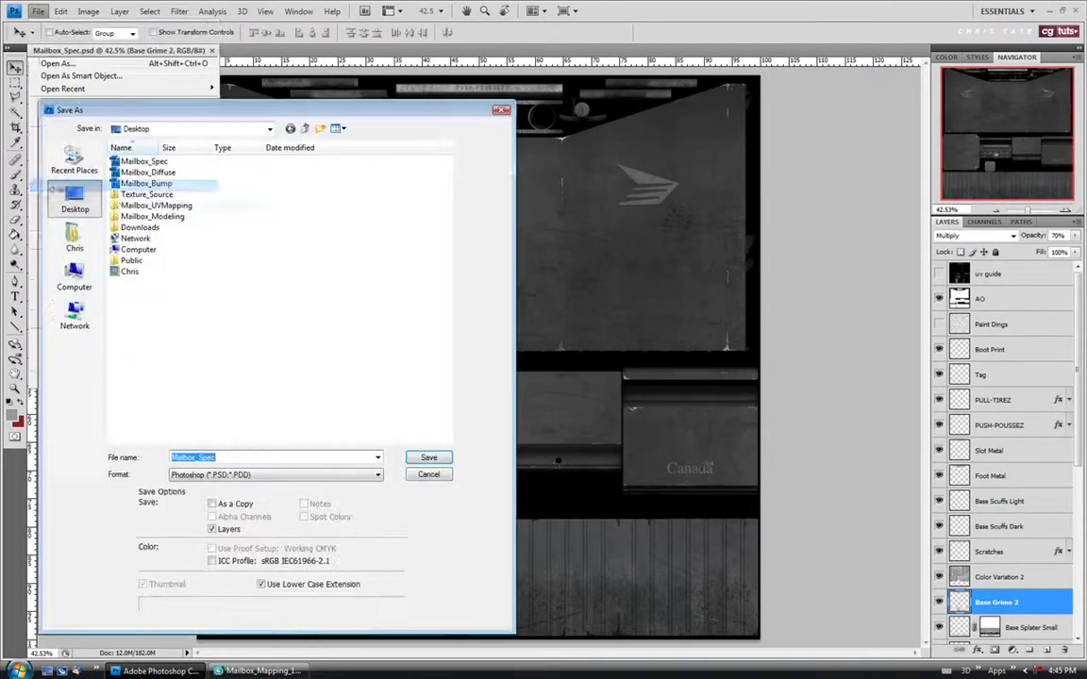
click(217, 474)
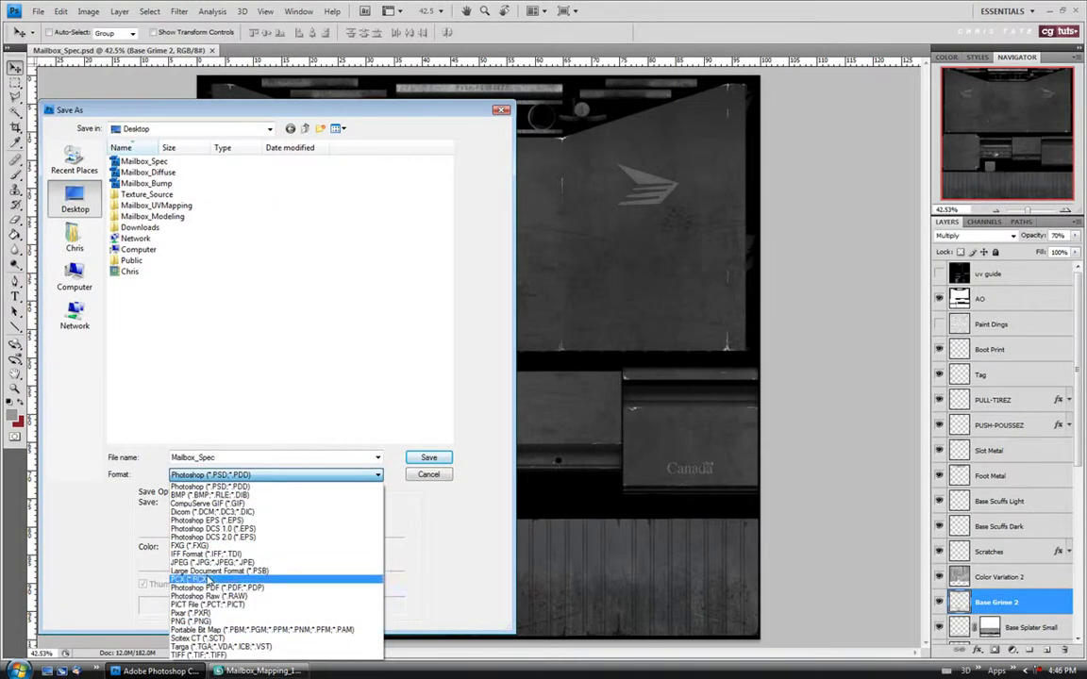
click(212, 563)
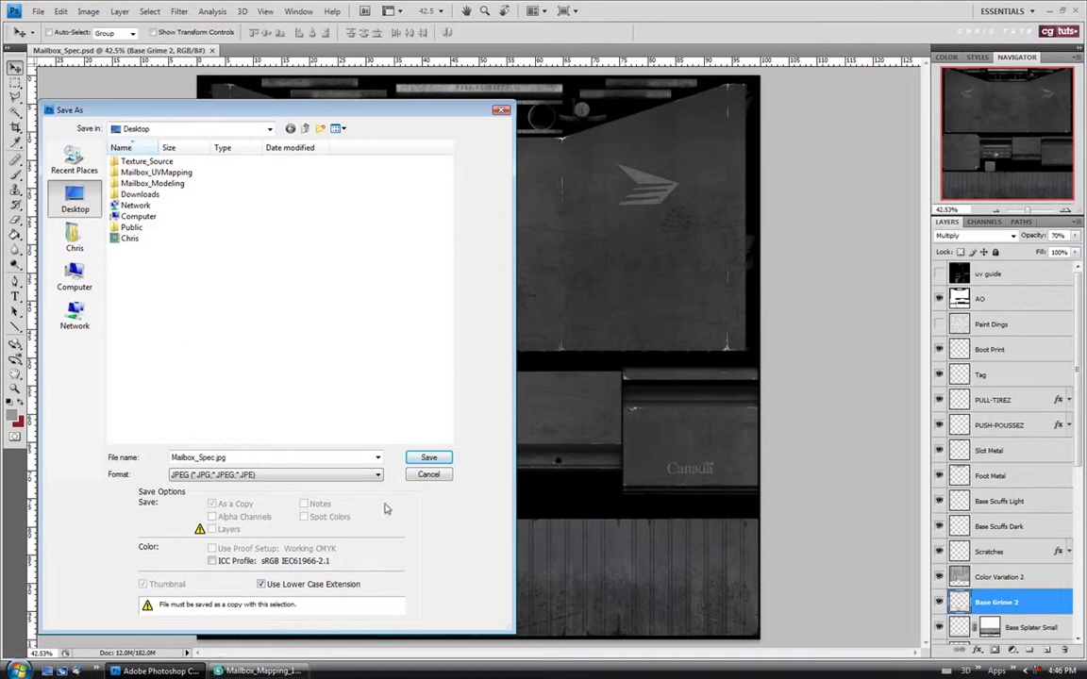
click(428, 458)
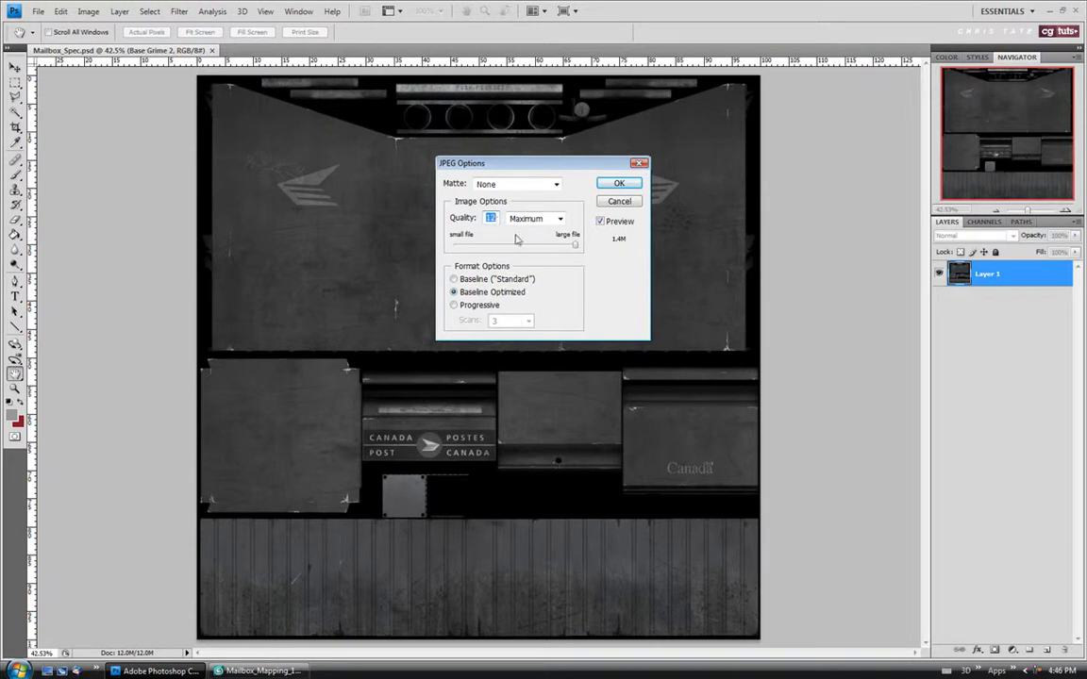
key(Return)
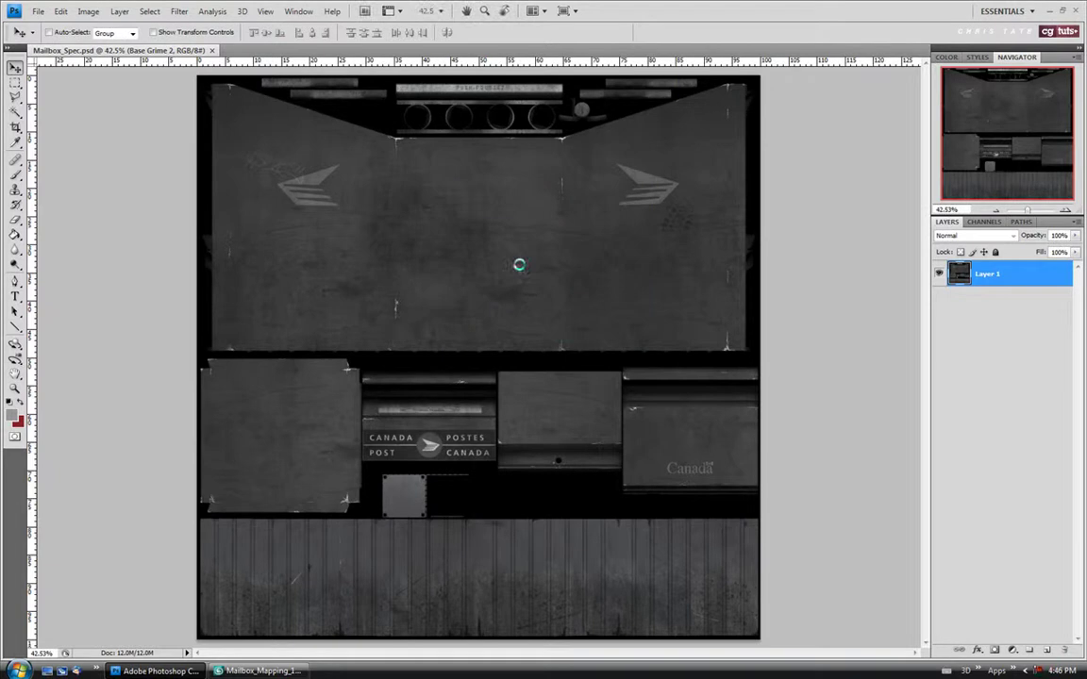
key(ctrl+z)
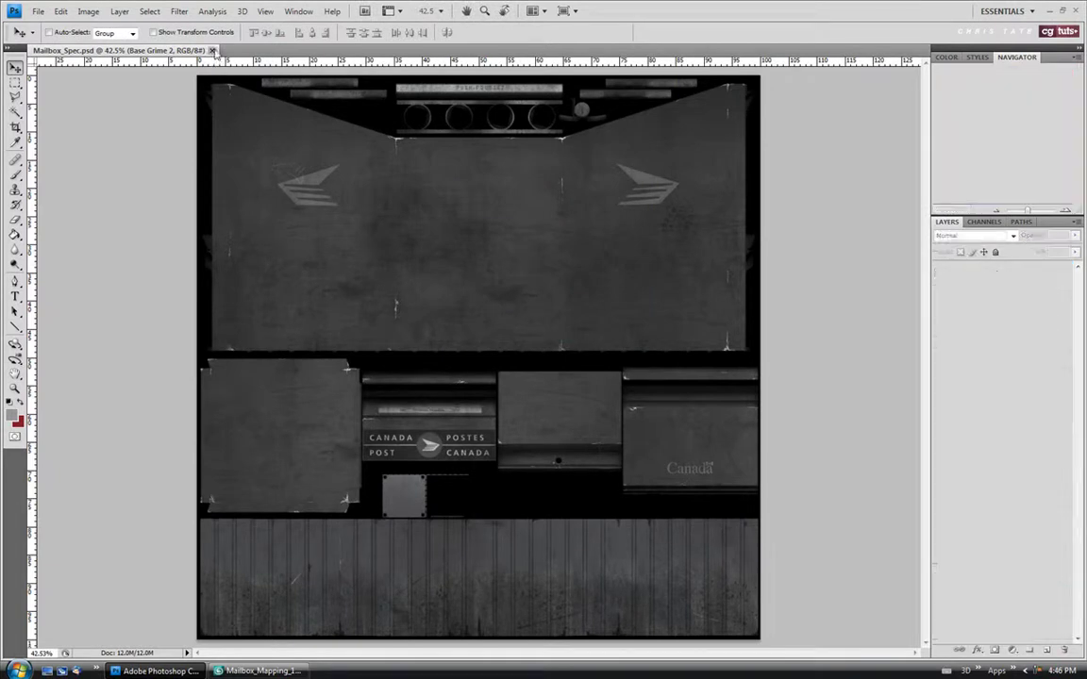
key(ctrl+w)
Step: Open the layered Mailbox_Diffuse document from the desktop
click(38, 10)
click(43, 39)
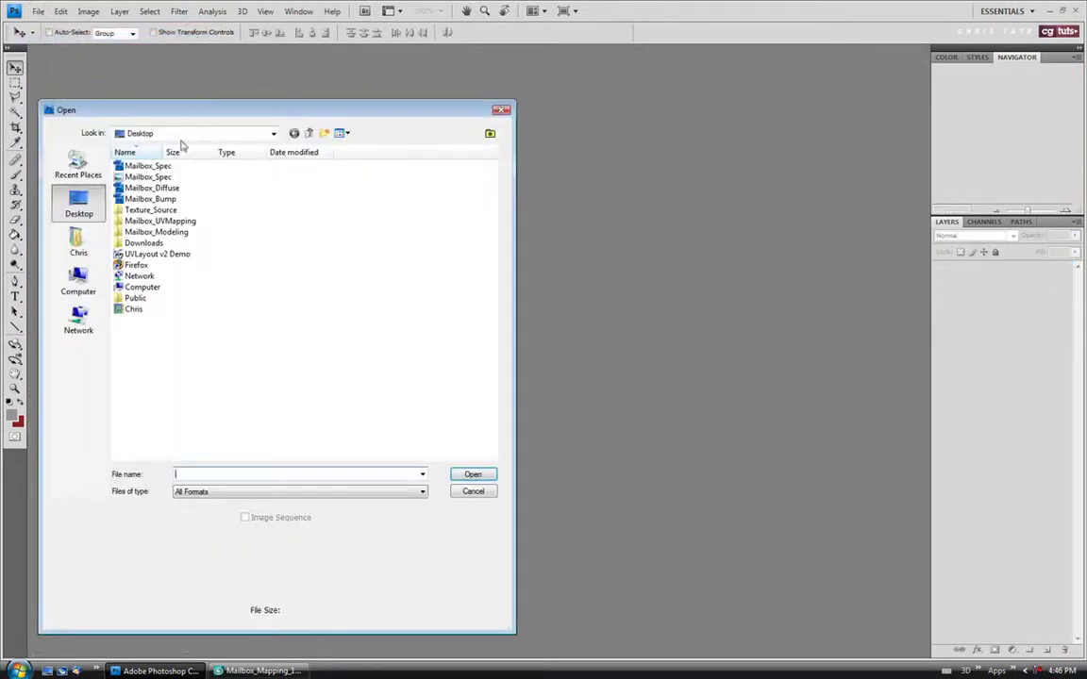
click(151, 188)
click(467, 476)
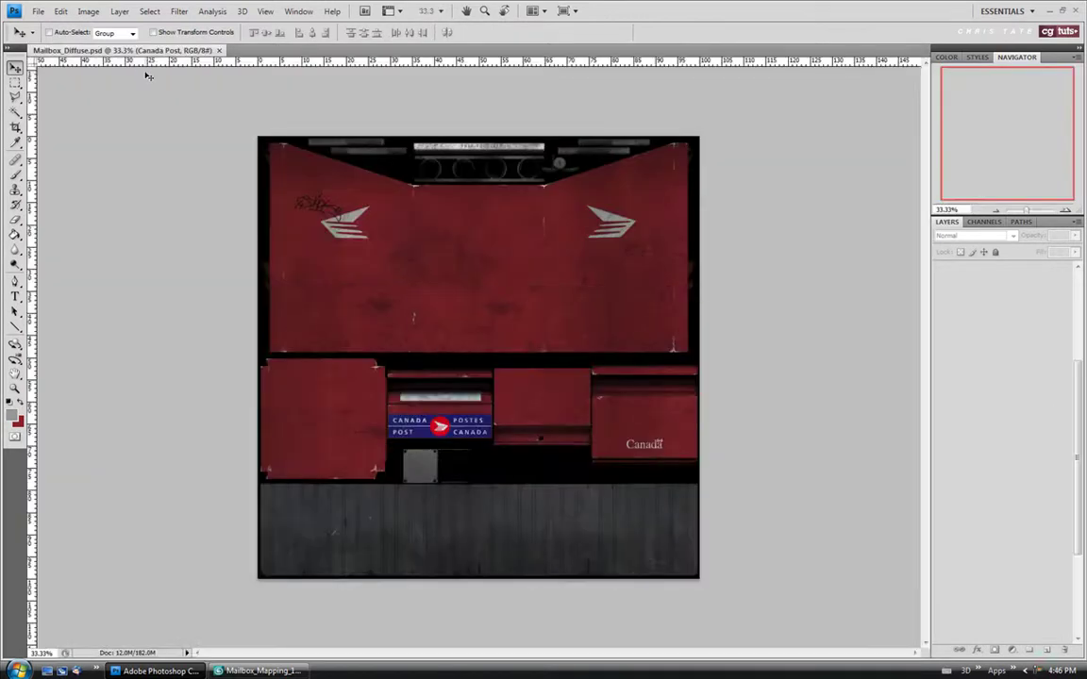
Step: Save a JPEG copy of Mailbox_Diffuse to the desktop at quality 12, and close the document
click(38, 11)
click(54, 186)
click(273, 475)
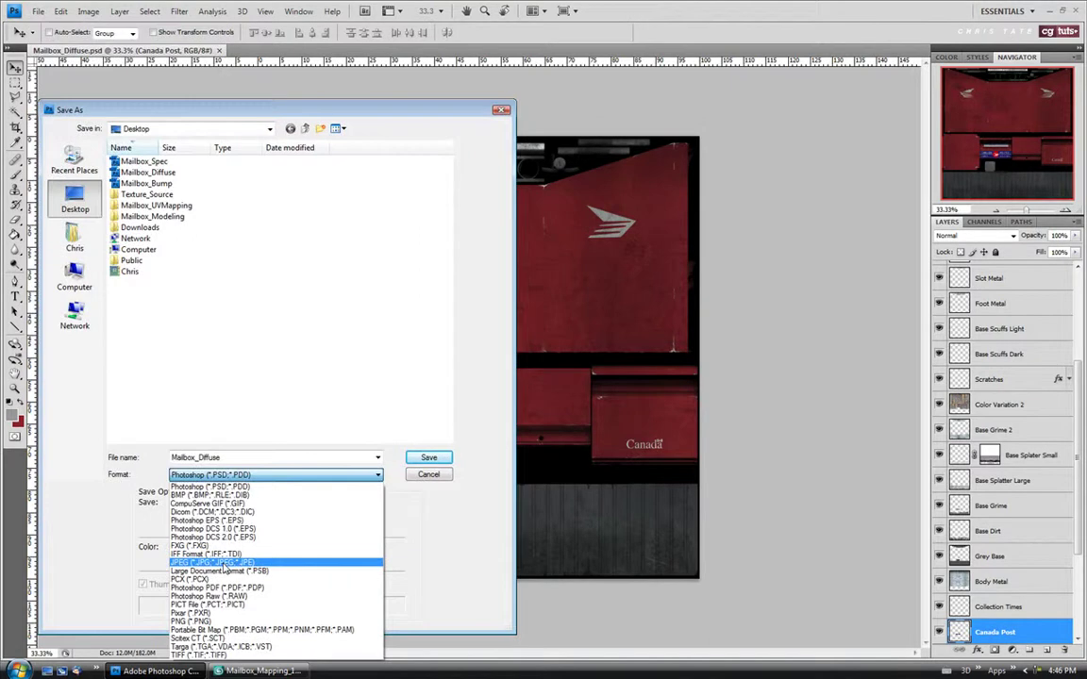
click(225, 563)
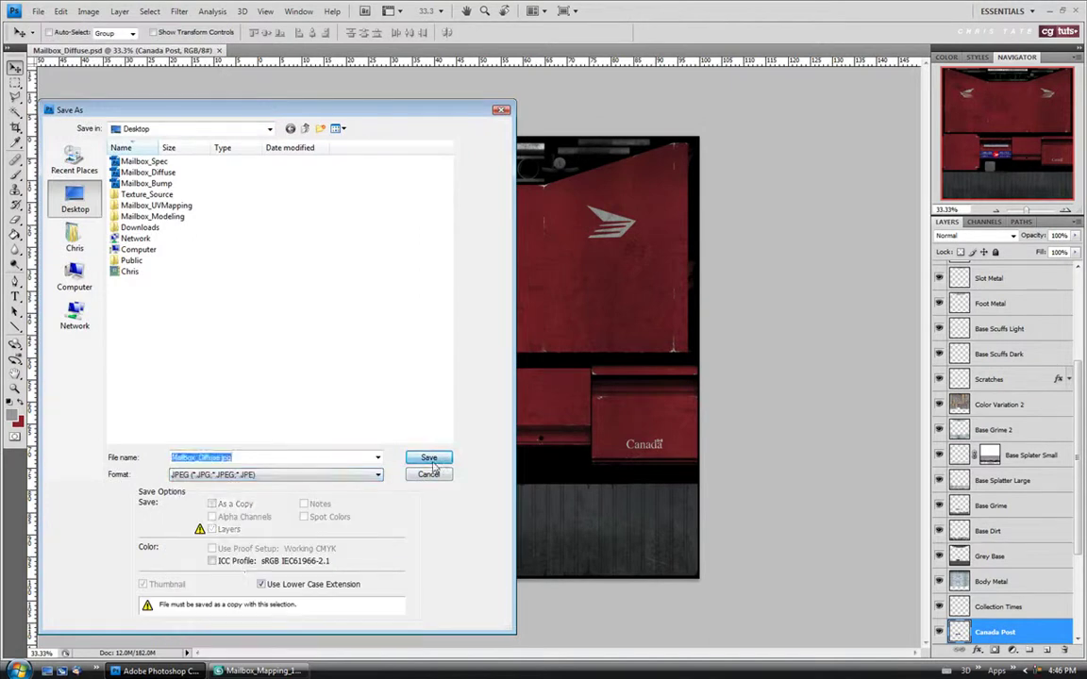
click(429, 459)
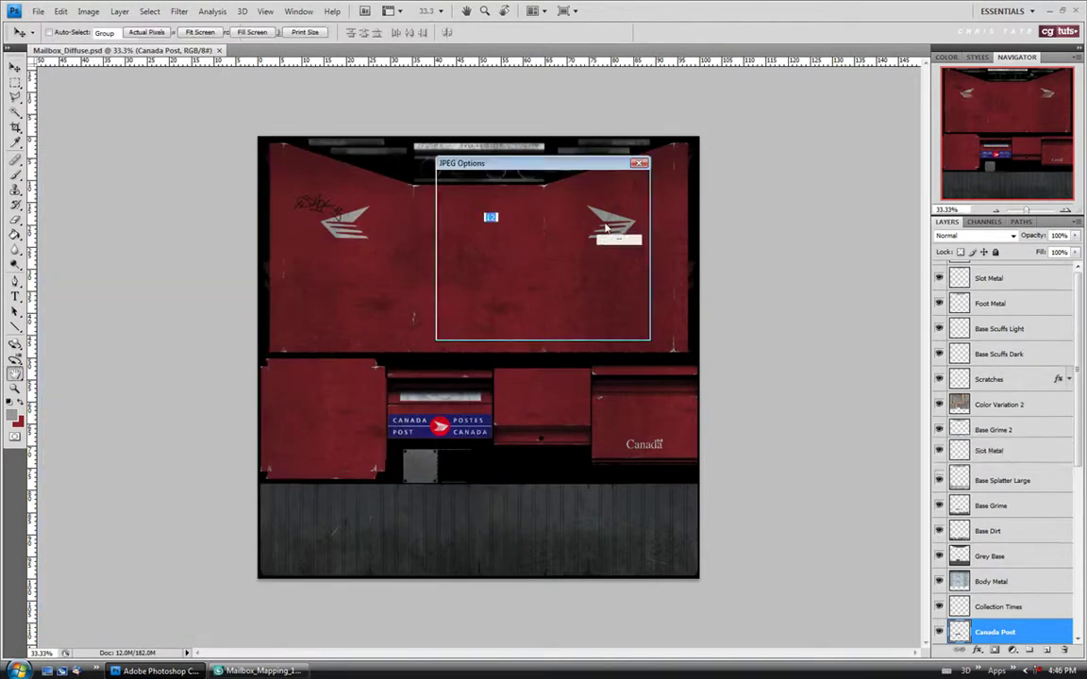
click(618, 185)
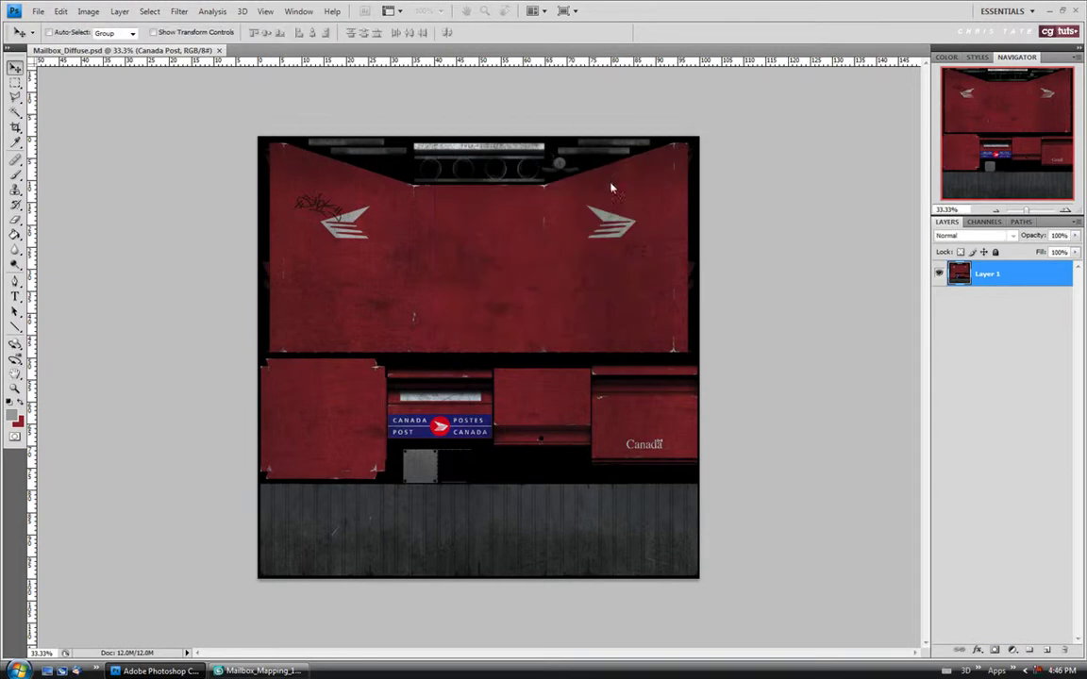
click(219, 50)
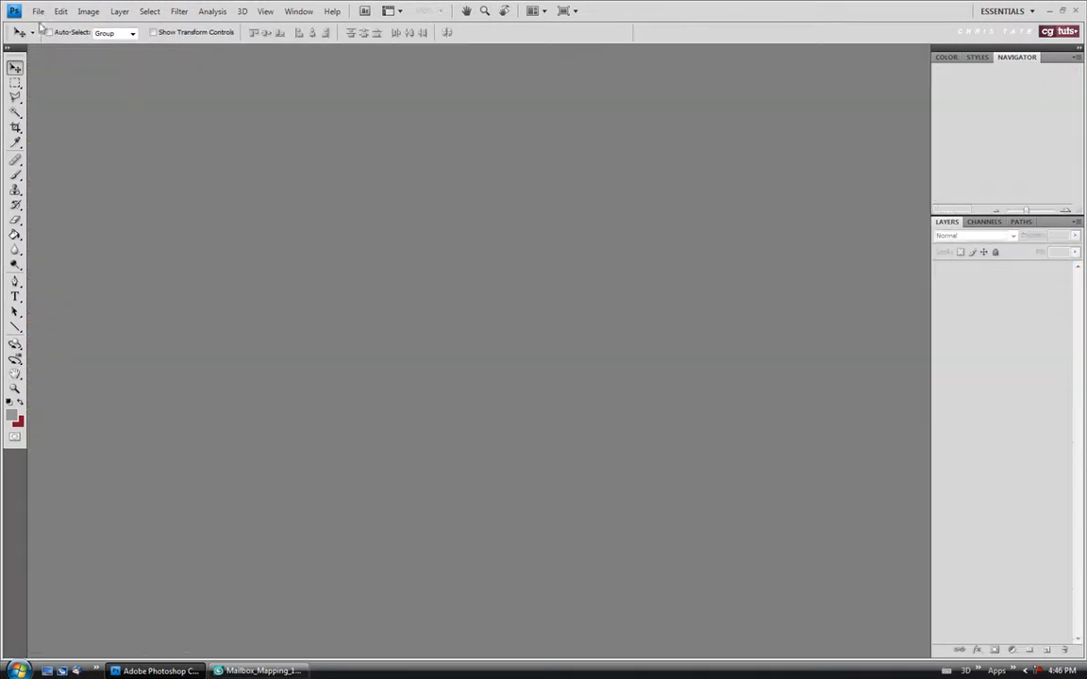
Step: Open the layered Mailbox_Bump document from the desktop
click(37, 10)
click(59, 37)
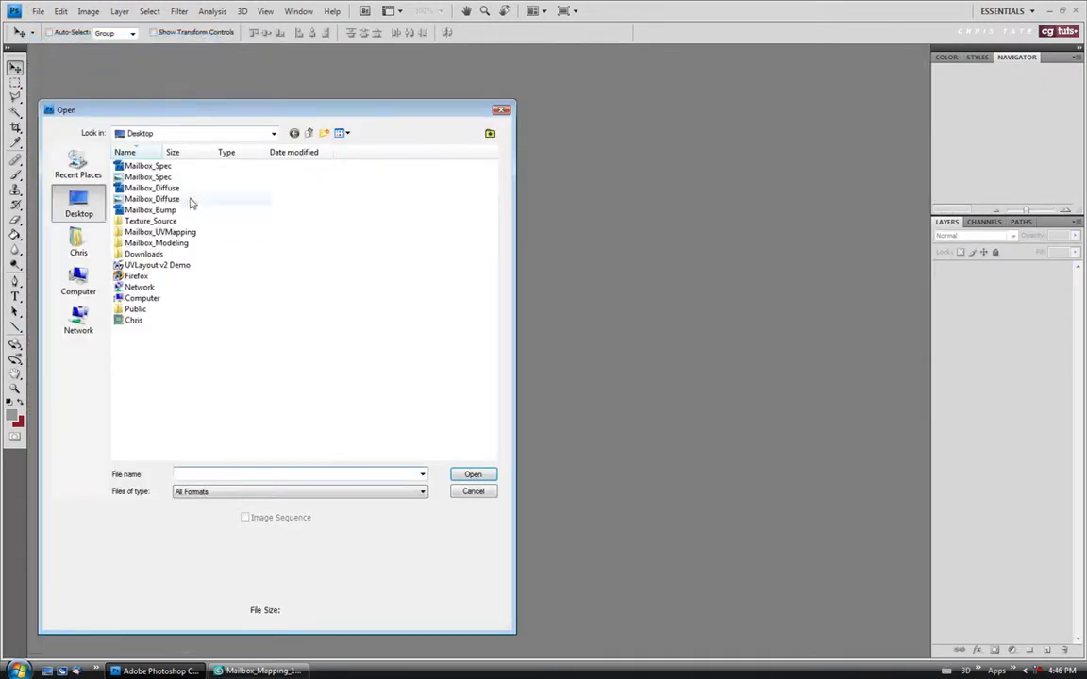
click(157, 209)
click(465, 474)
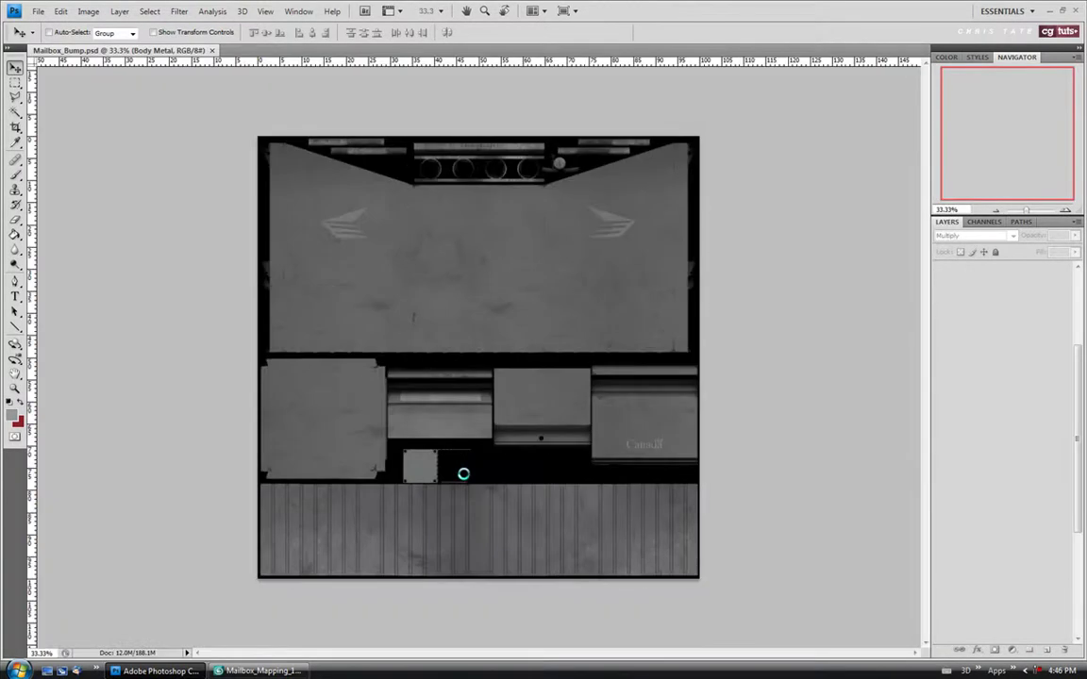
Step: Save a JPEG copy of Mailbox_Bump to the desktop at quality 12, and close the document
click(39, 12)
click(170, 172)
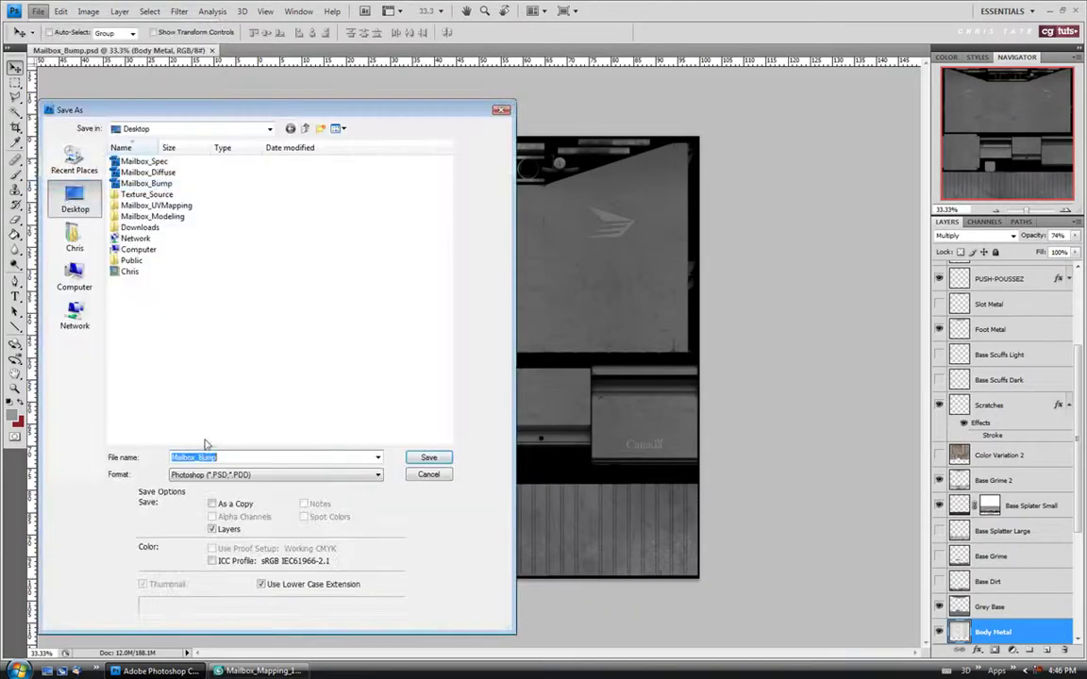
click(274, 475)
click(215, 563)
click(436, 458)
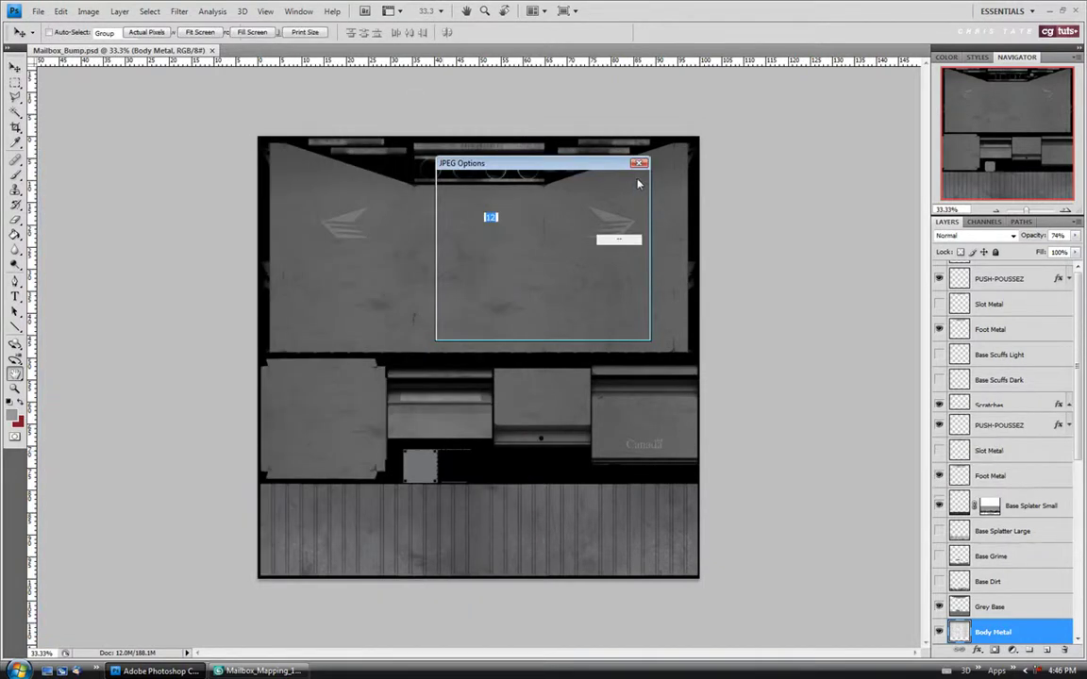
click(630, 181)
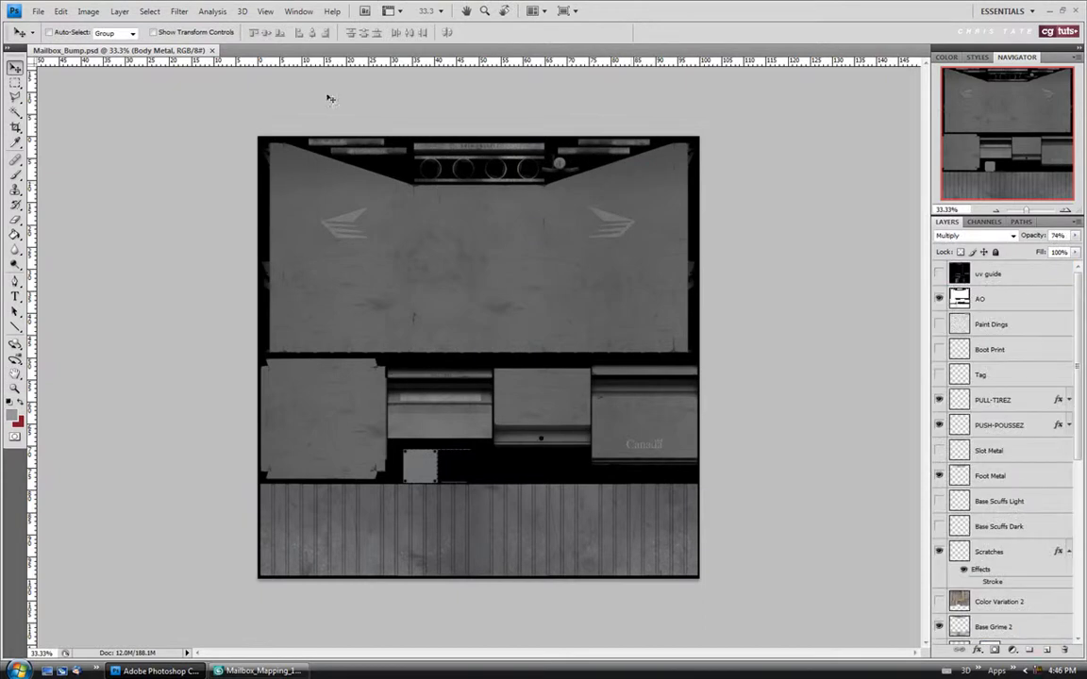
click(212, 50)
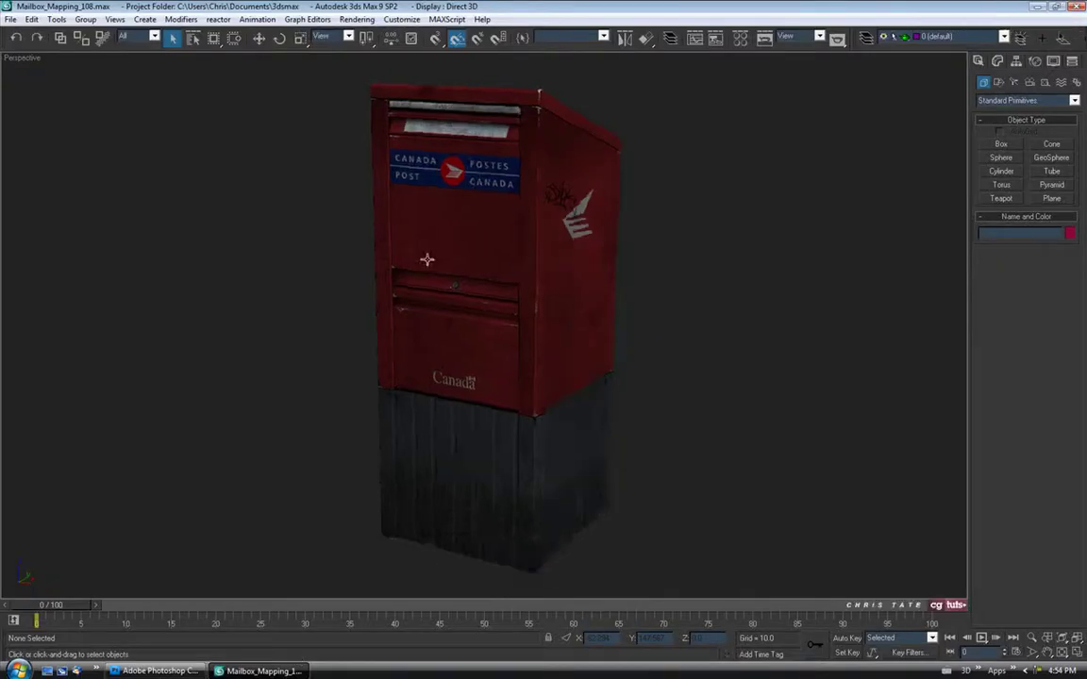
Step: Switch to the mailbox scene in 3ds Max, change to the four-viewport layout and show the grid in the Top view
scroll(553, 376, down, 2)
mouse_move(534, 359)
alt+middle_down()
mouse_move(551, 365)
mouse_move(523, 360)
alt+middle_up()
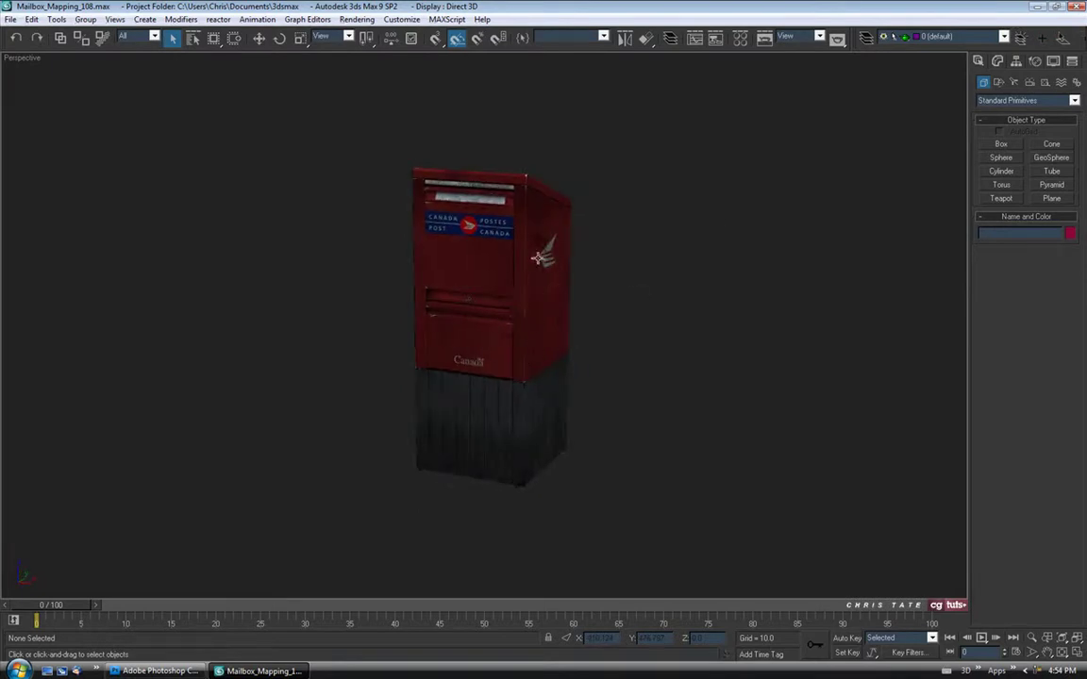
alt+middle_drag(547, 364, 507, 314)
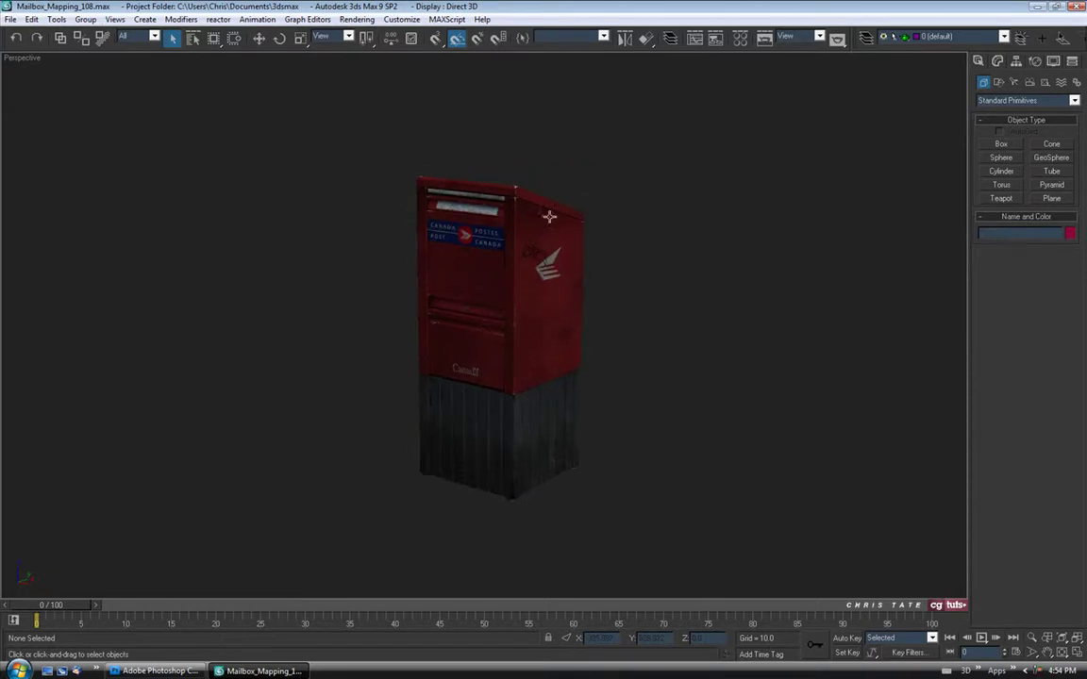
middle_drag(507, 349, 506, 338)
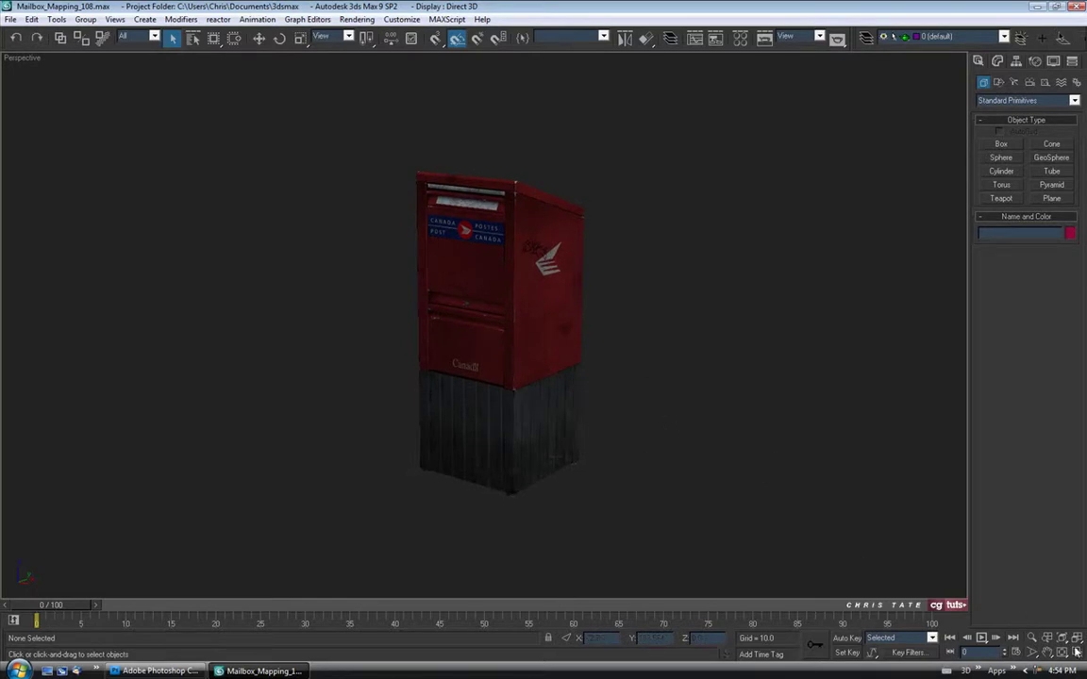
click(1077, 652)
scroll(292, 184, down, 3)
click(1077, 638)
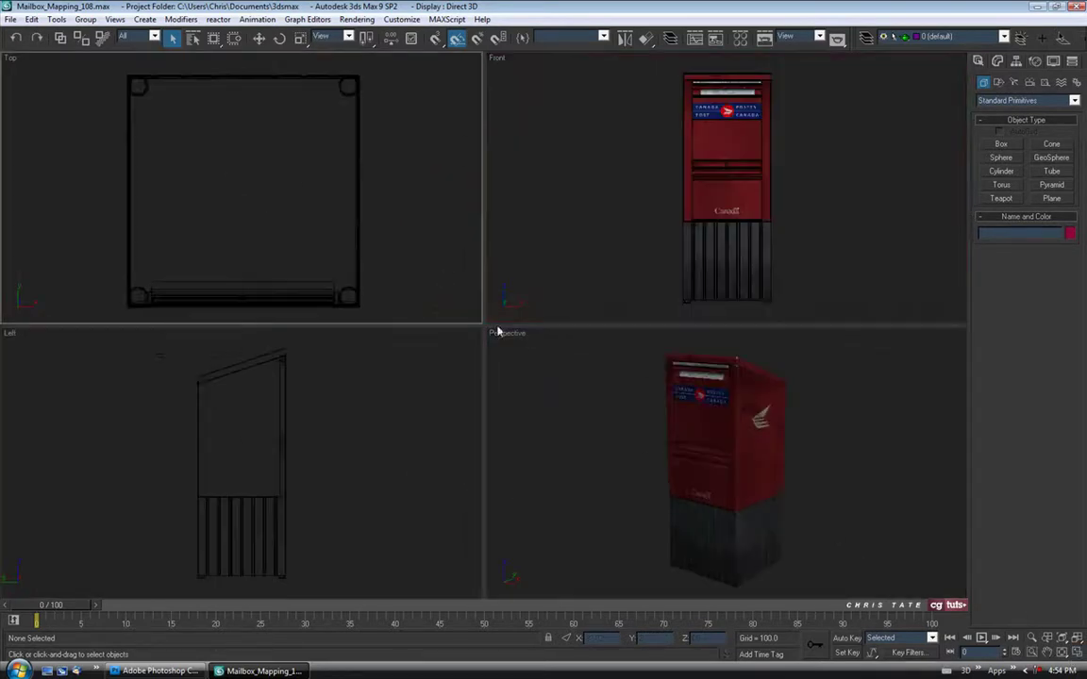
scroll(347, 209, down, 5)
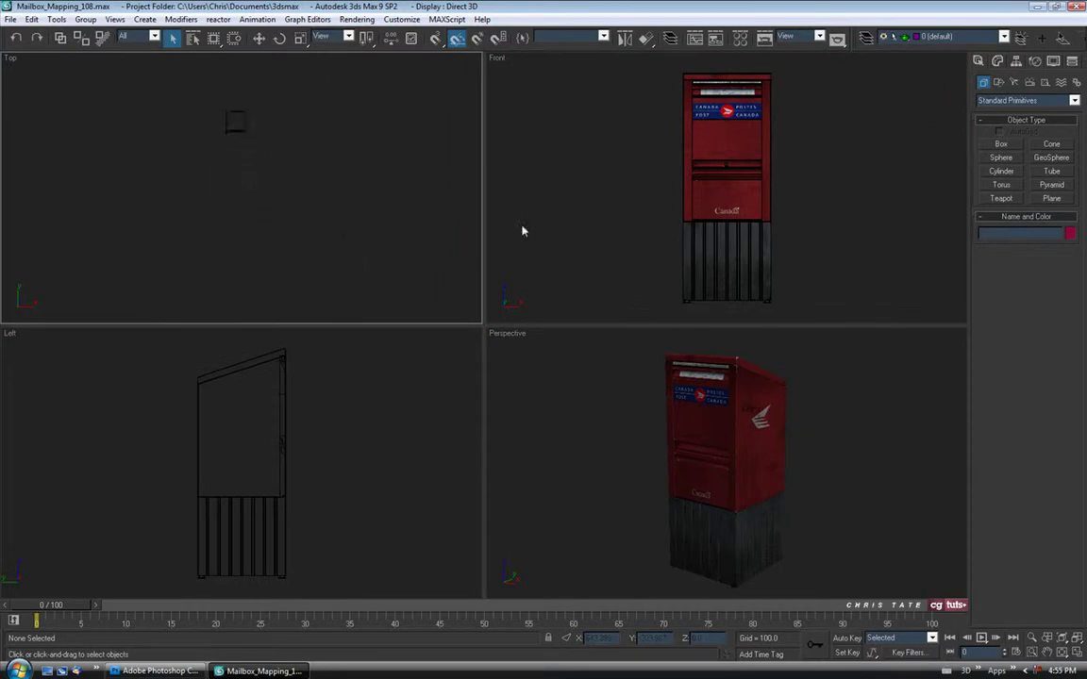
scroll(325, 195, down, 2)
key(g)
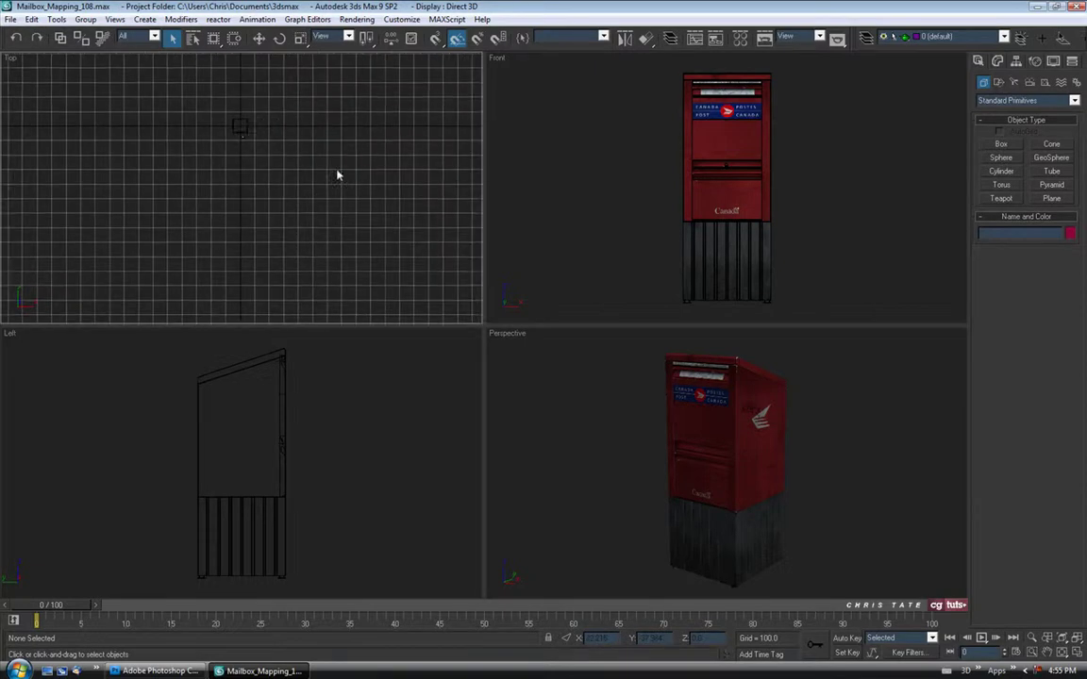
Step: Create a Target Direct light in front of the mailbox, aimed at it from about 1048 units away, and show the light's view instead of the Front view
click(1015, 83)
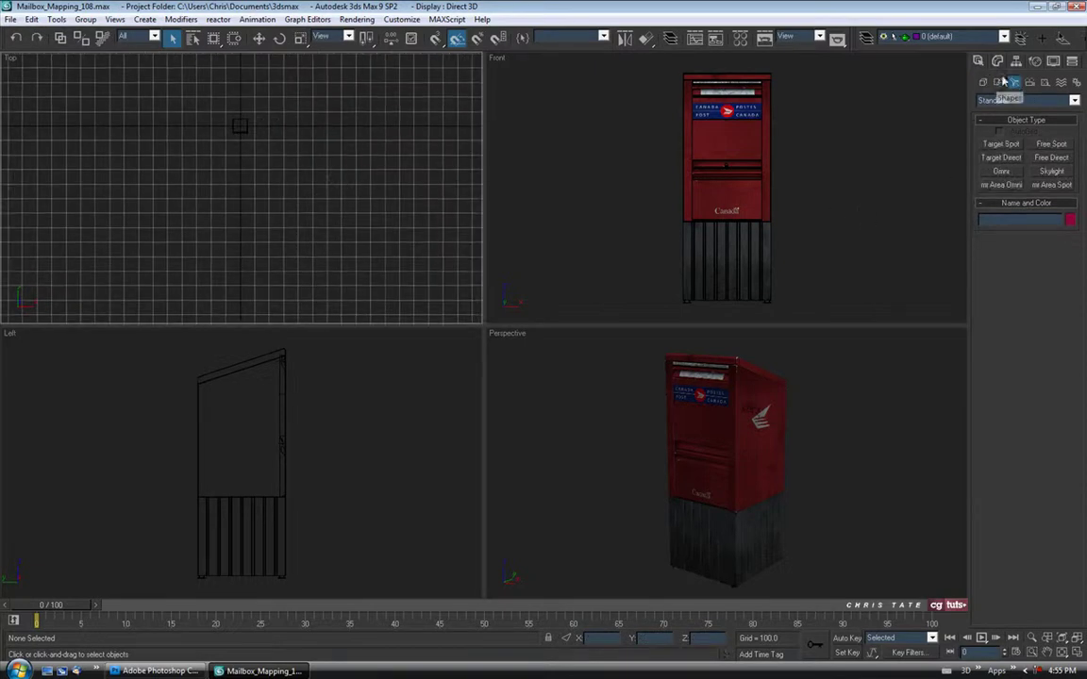
click(1001, 159)
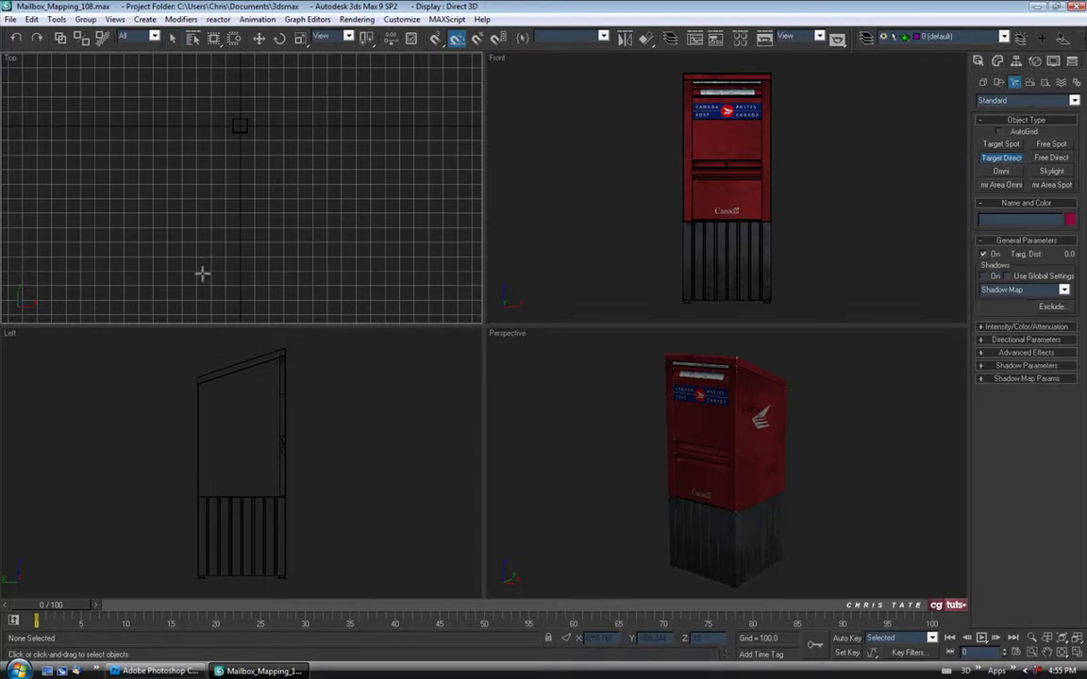
drag(202, 273, 239, 124)
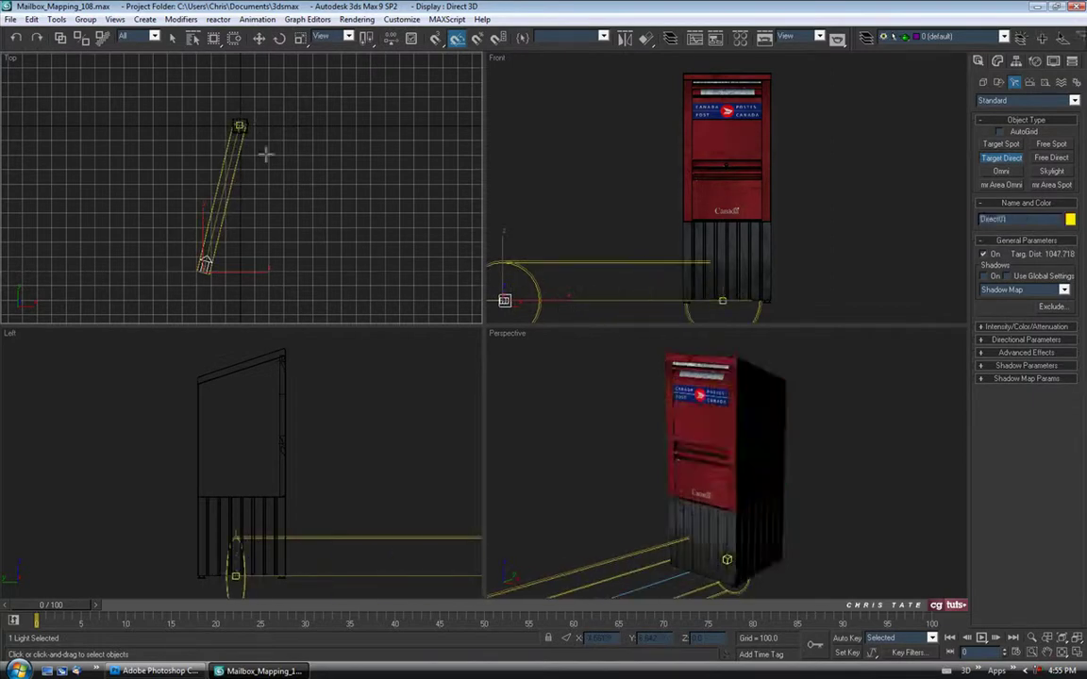
right_click(500, 57)
mouse_move(536, 66)
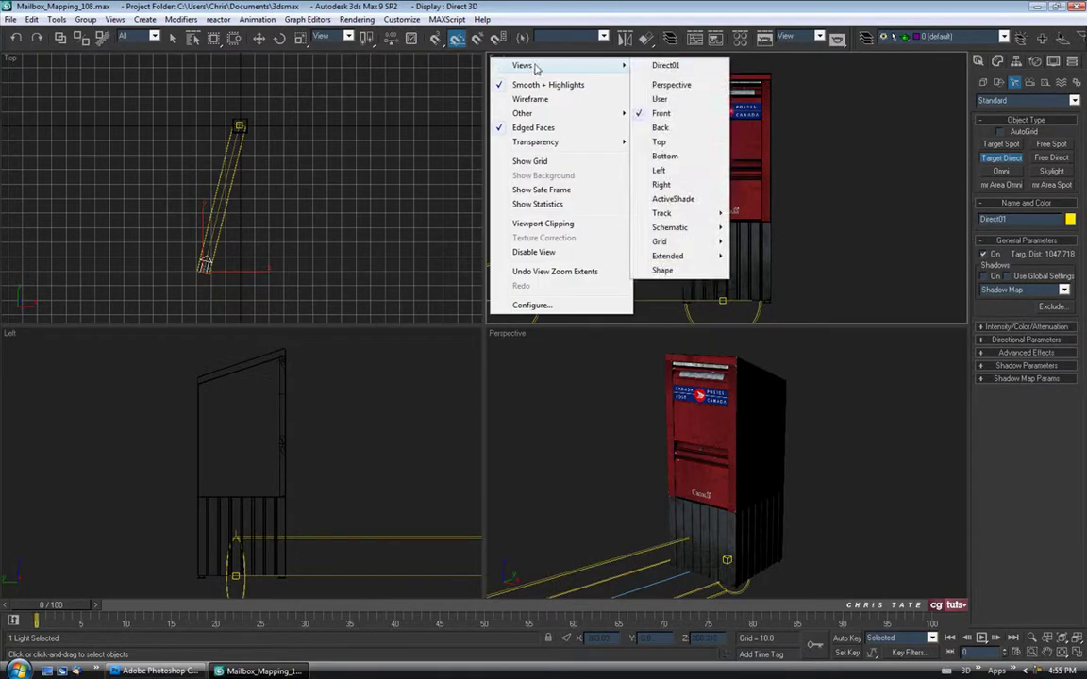
click(666, 66)
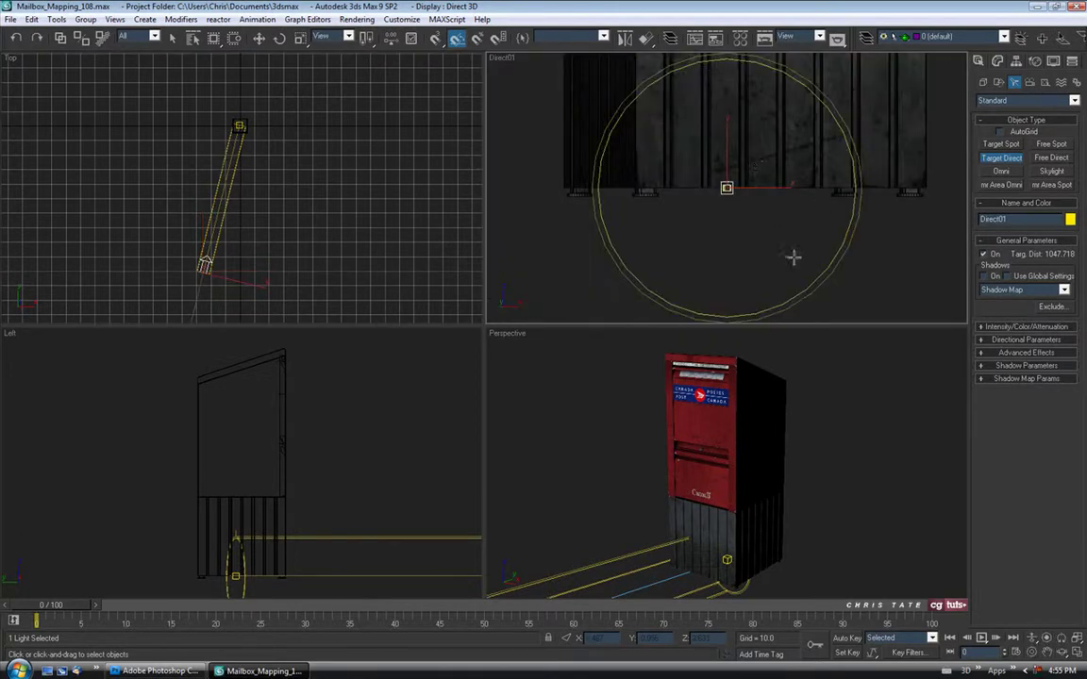
Step: Widen the direct light's falloff and hotspot well beyond the mailbox, and raise its beam to centre on the mailbox
click(1033, 653)
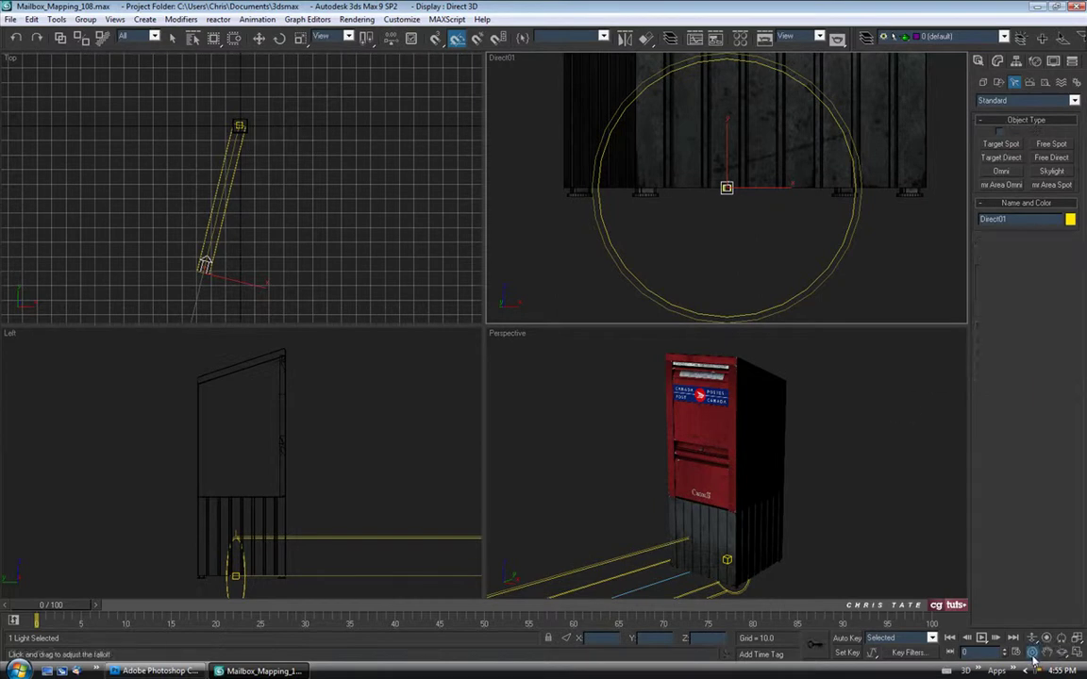
drag(744, 286, 727, 245)
click(1047, 638)
middle_drag(727, 204, 726, 208)
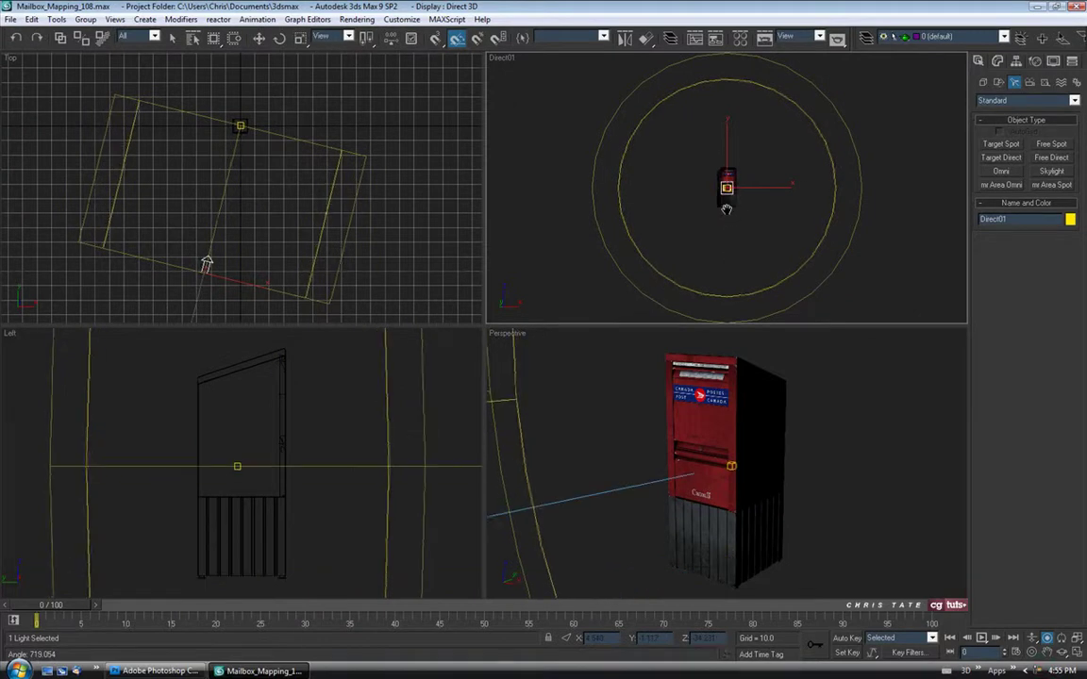
Step: Orbit the direct light so it shines down on the mailbox from above, reposition it in the Top view, and deselect it
click(1061, 654)
drag(741, 206, 720, 216)
key(w)
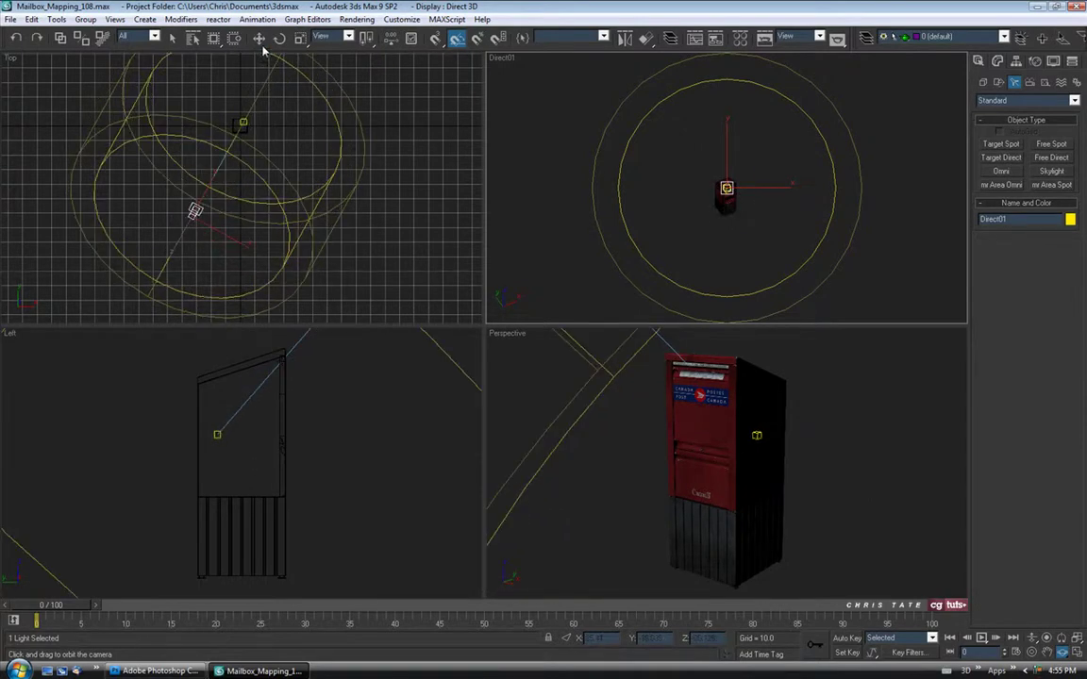
mouse_move(213, 221)
mouse_down()
mouse_move(235, 233)
mouse_move(232, 223)
mouse_move(251, 225)
mouse_move(233, 220)
mouse_up()
middle_drag(216, 180, 210, 196)
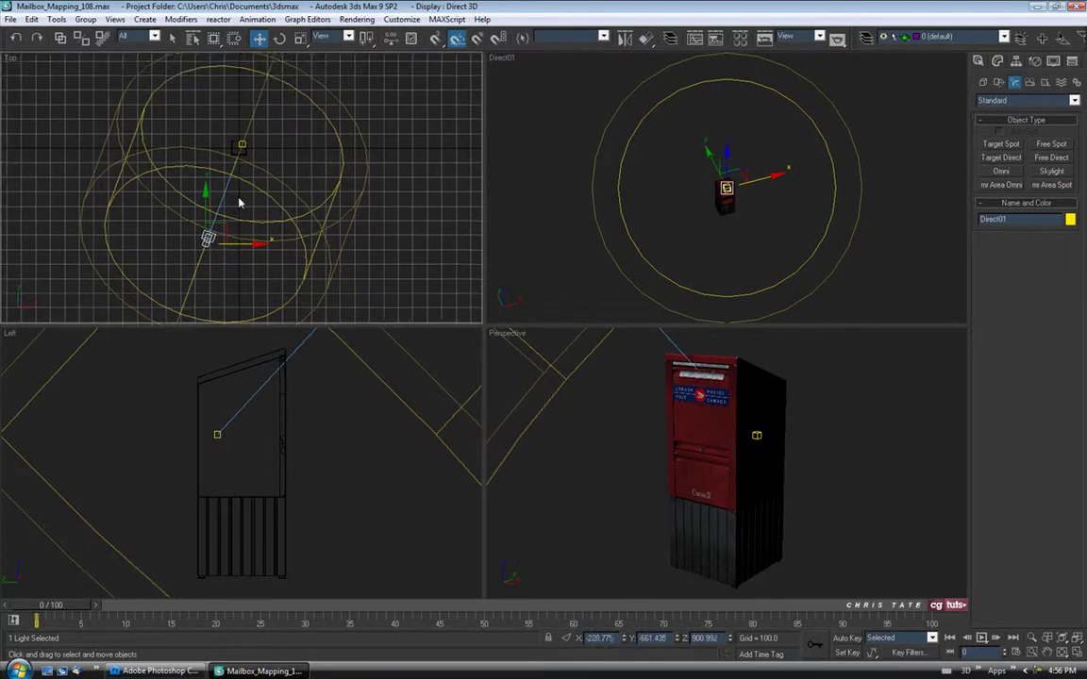
drag(216, 215, 242, 217)
click(378, 221)
middle_drag(261, 168, 250, 189)
middle_drag(327, 205, 325, 203)
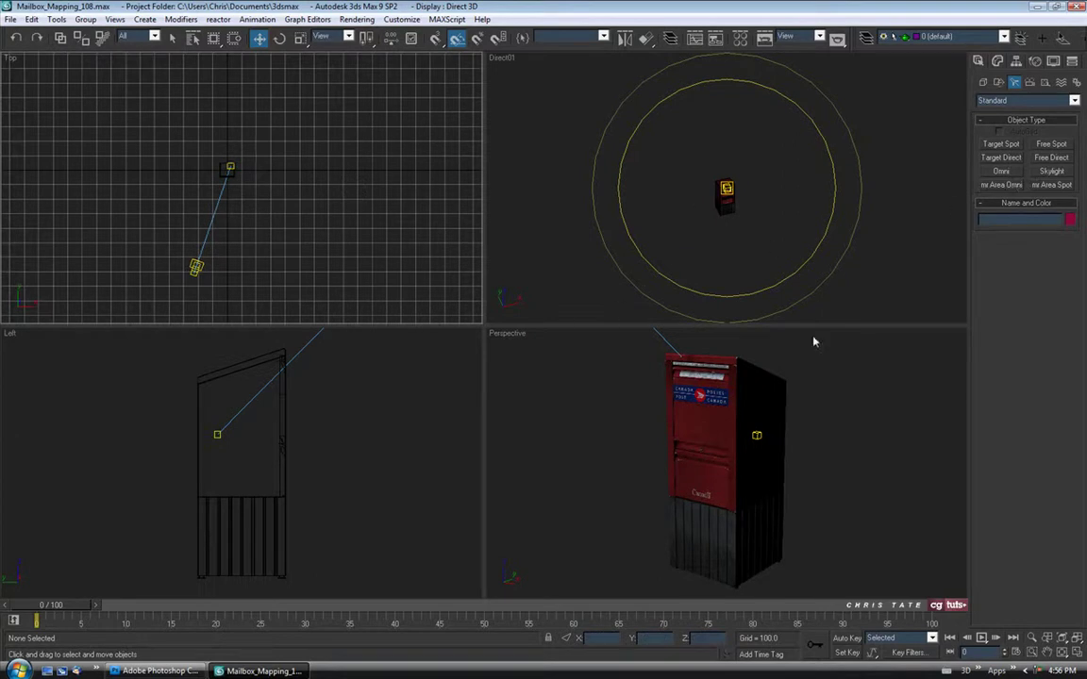
Step: Create an Omni light in the Top view, to the right of the mailbox and slightly behind it
click(1003, 172)
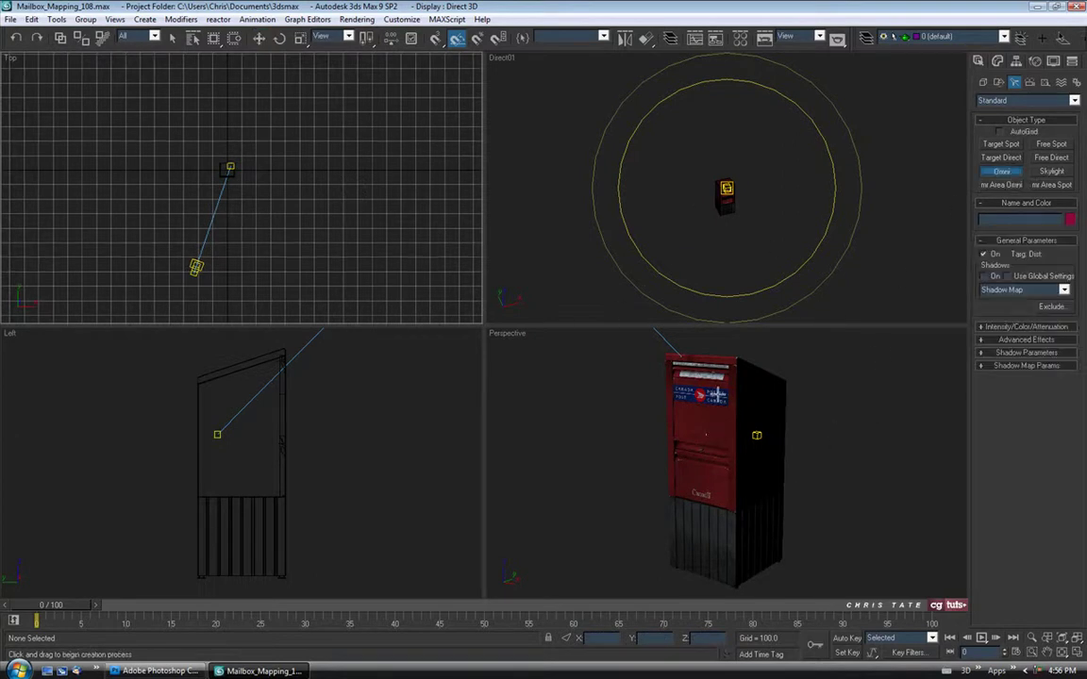
middle_drag(193, 234, 200, 233)
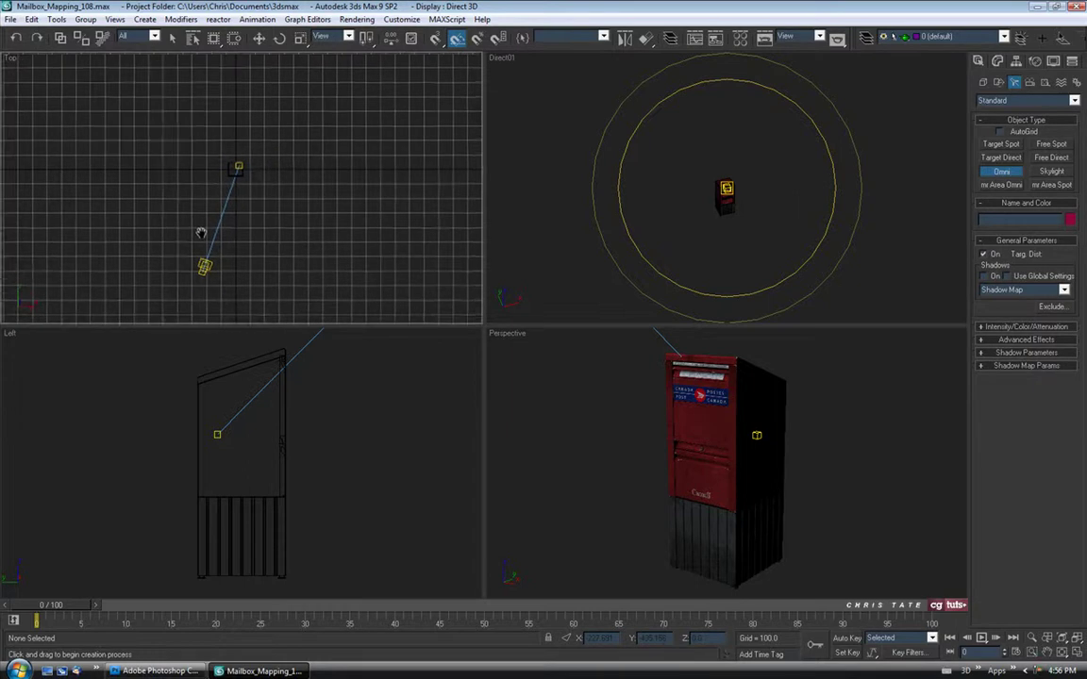
click(364, 146)
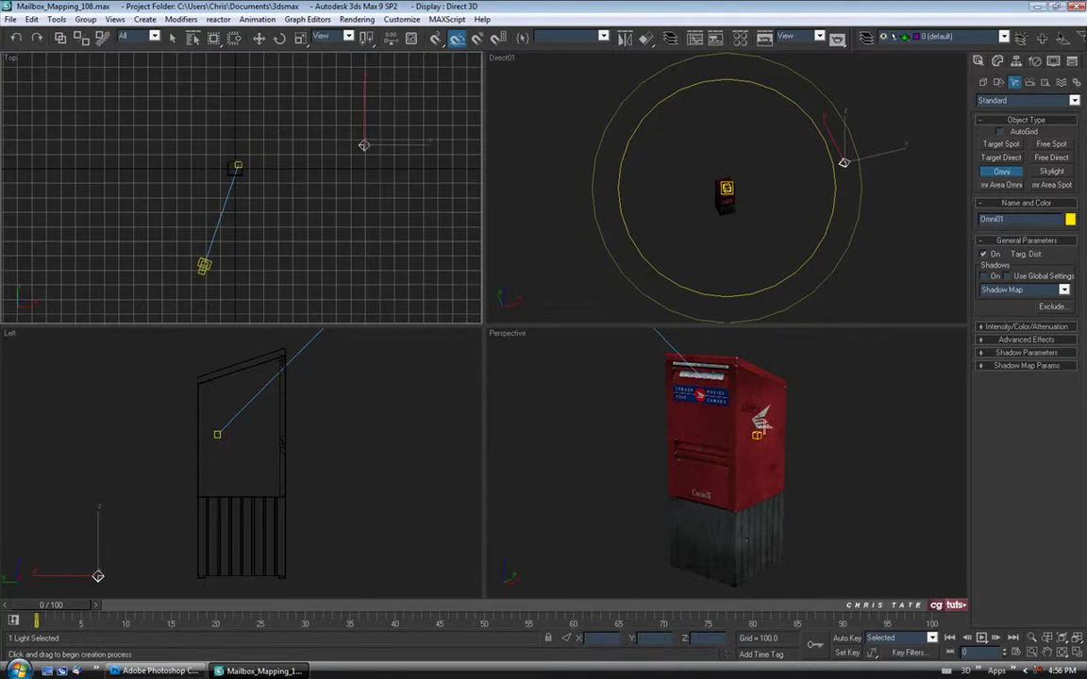
Step: Turn on shadows for the direct light and set their type to Ray Traced Shadows
click(173, 38)
click(201, 269)
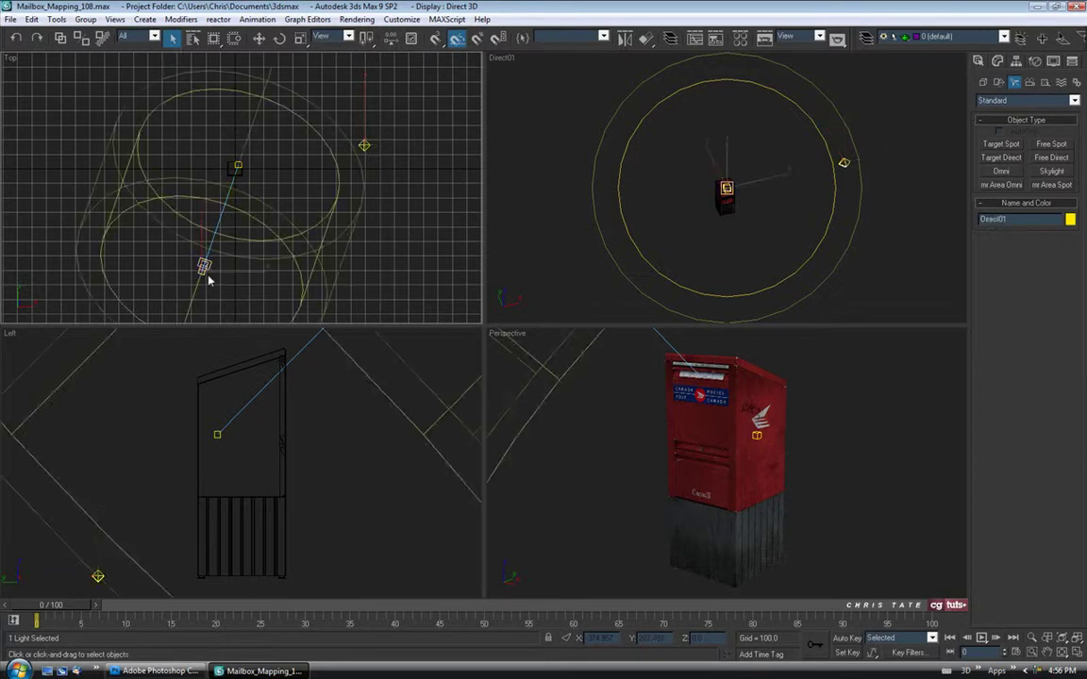
click(997, 62)
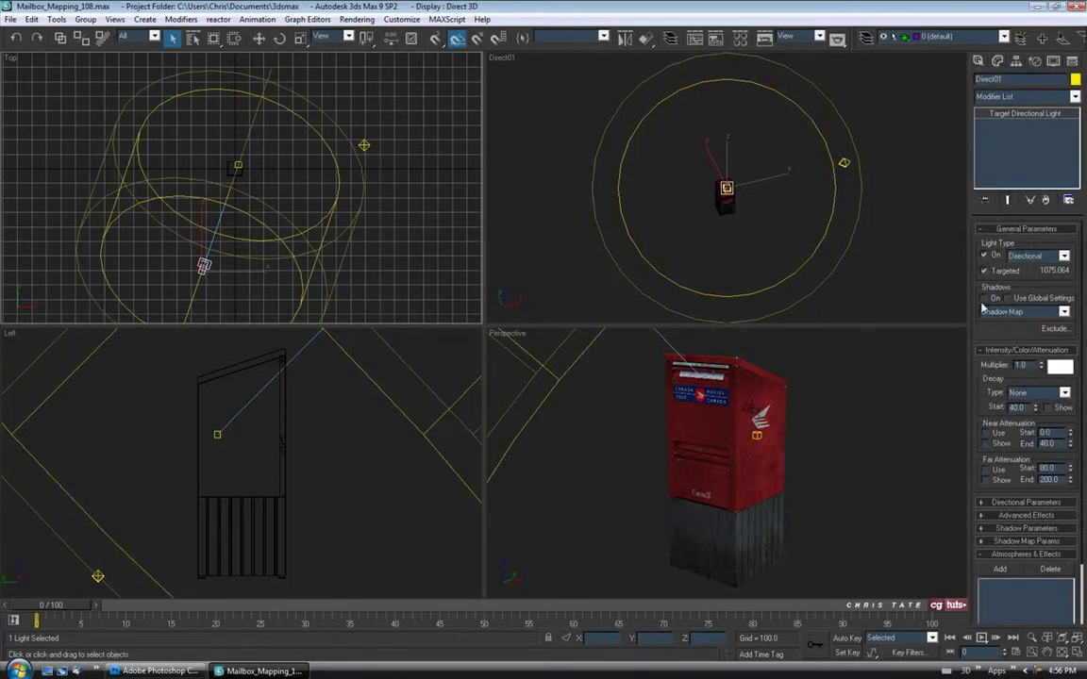
click(985, 298)
click(1032, 313)
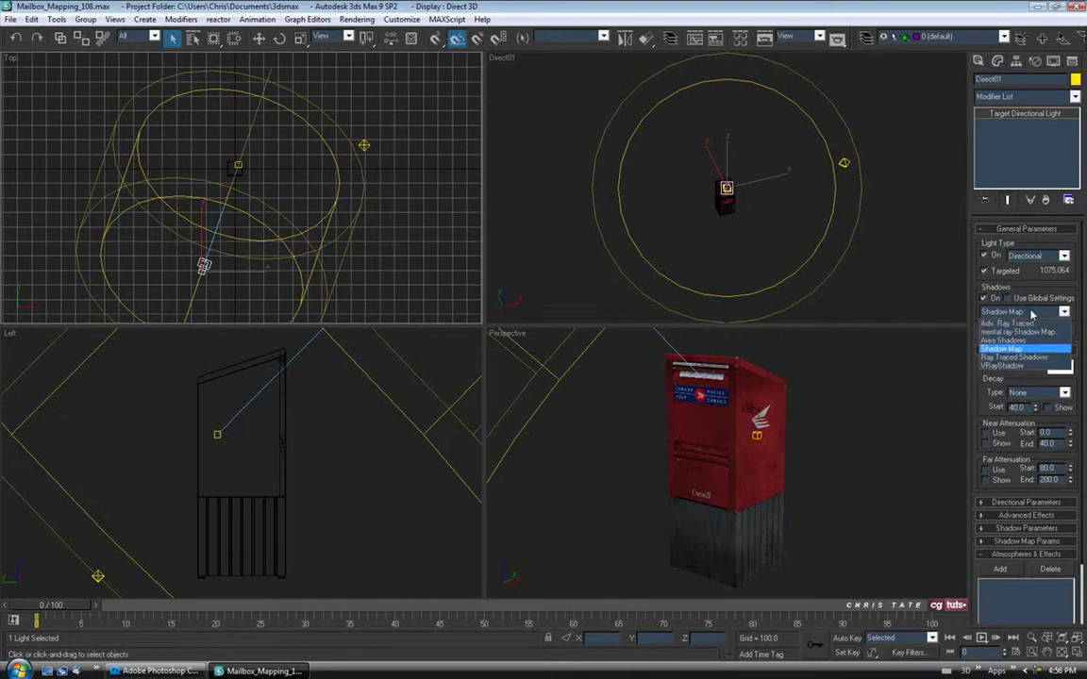
click(1022, 363)
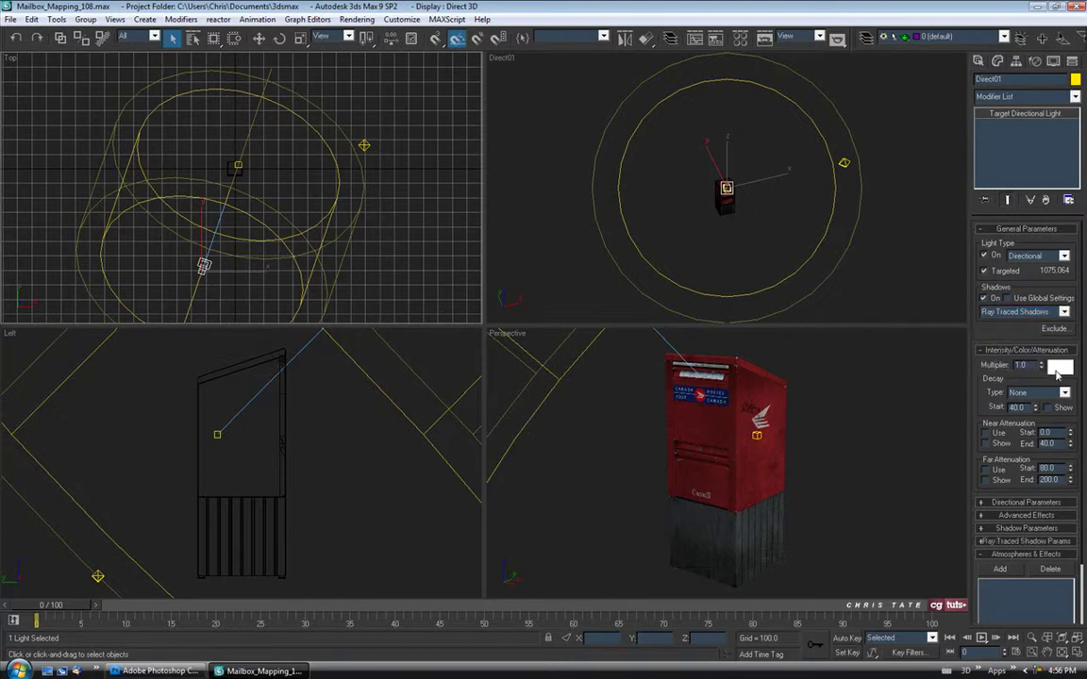
Step: Tint the direct light a warm off-white (255, 247, 233) and set its multiplier to 1.3
click(1058, 369)
drag(275, 91, 273, 80)
drag(380, 179, 379, 171)
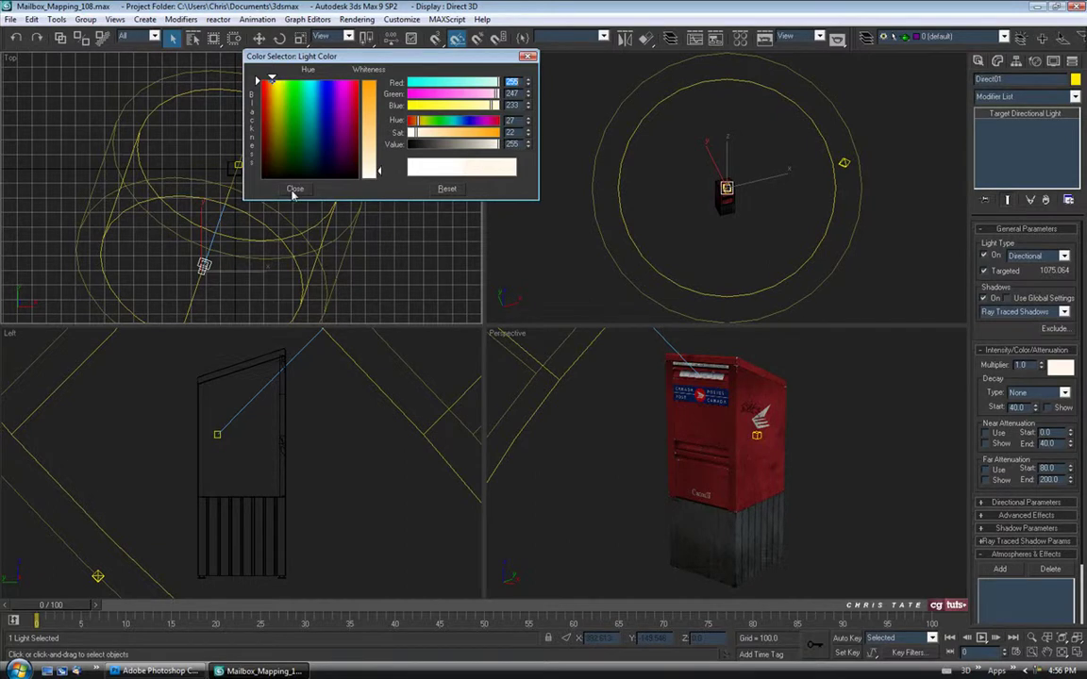
click(295, 190)
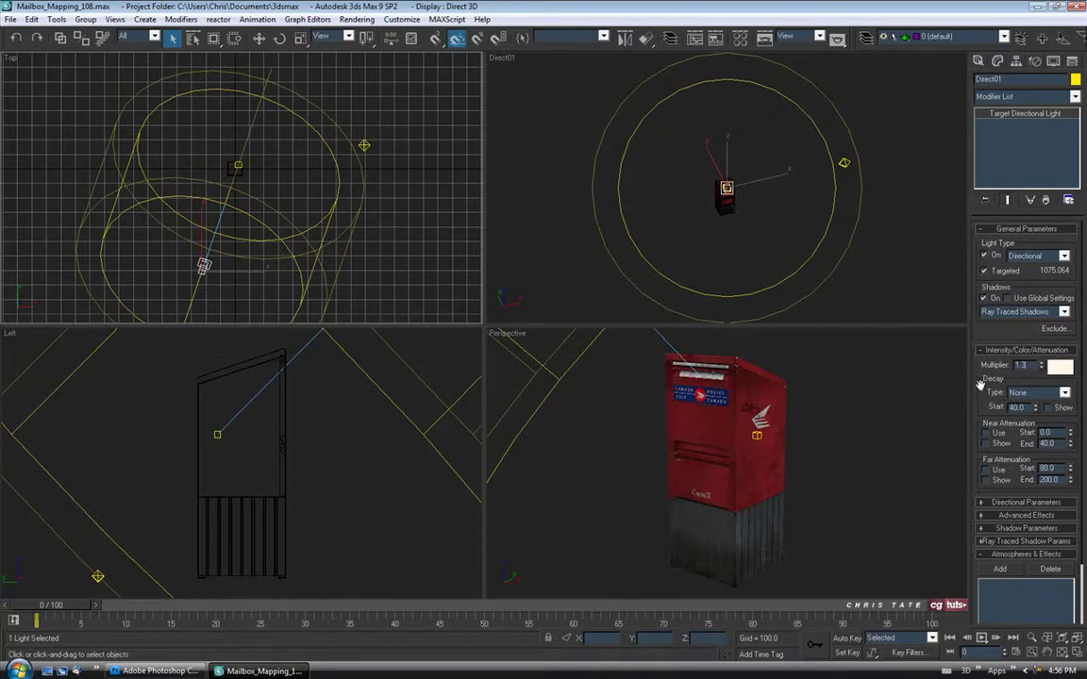
Step: Enable Overshoot in the direct light's cone settings
click(1026, 503)
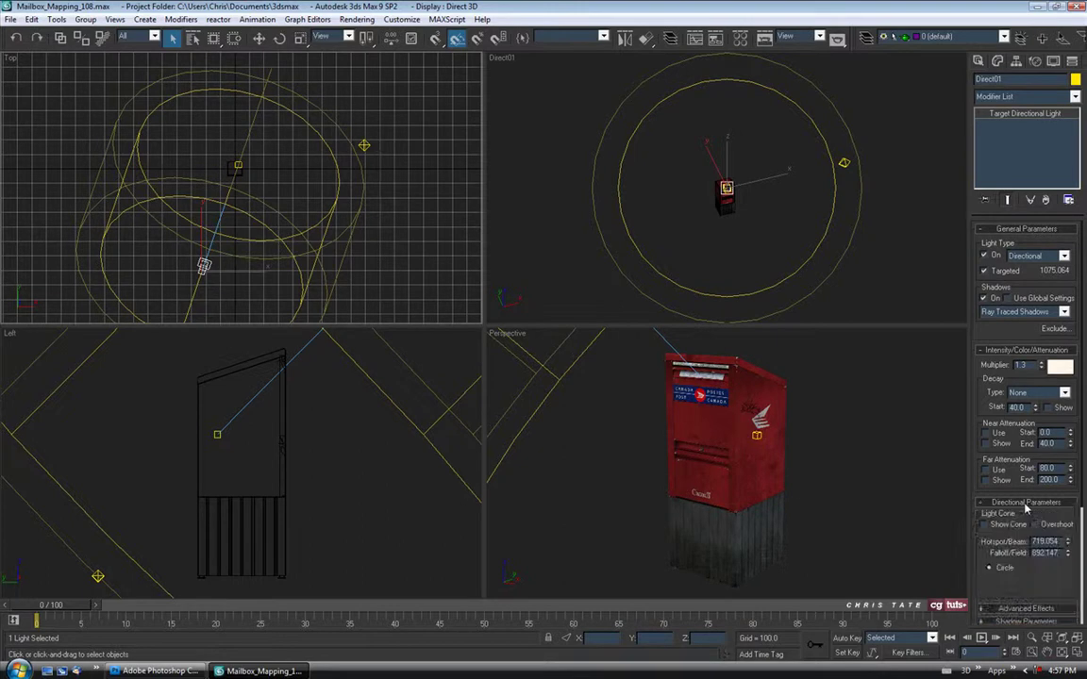
click(1034, 524)
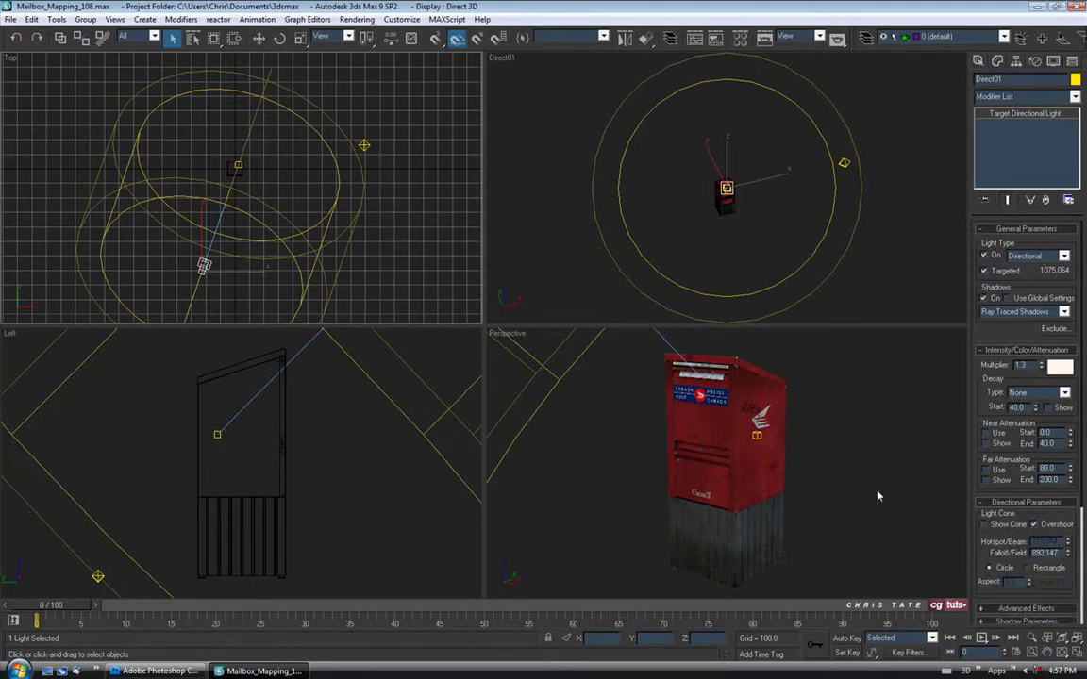
click(1025, 502)
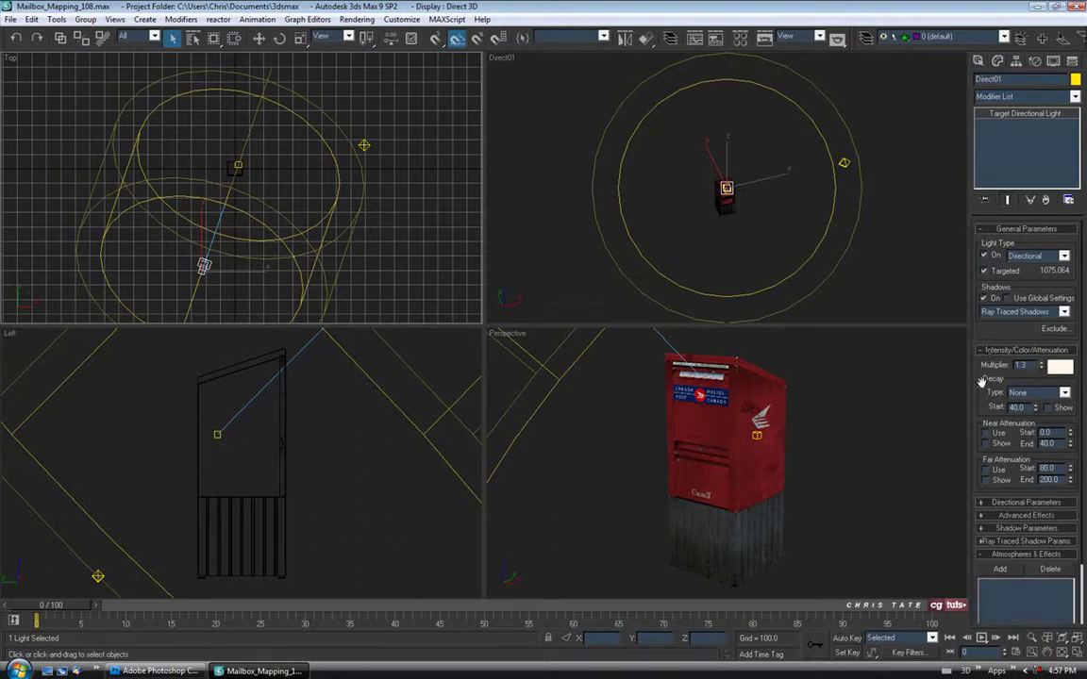
Step: Change the omni light's colour to a pale greyish blue
click(365, 147)
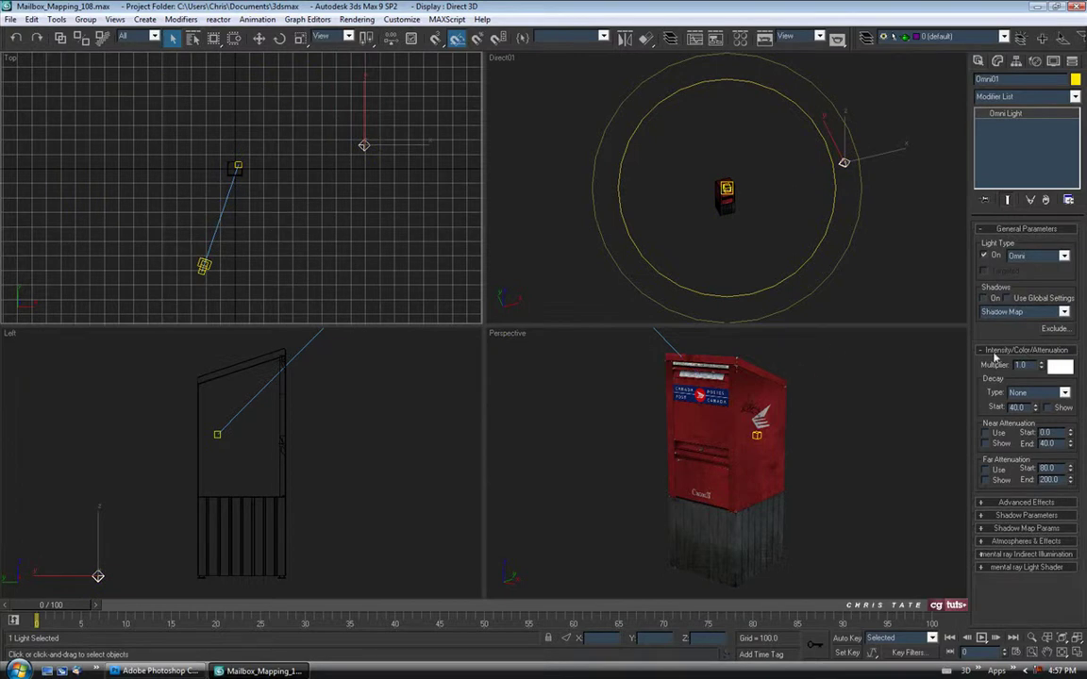
click(1059, 366)
mouse_move(320, 149)
mouse_down()
mouse_move(337, 139)
mouse_move(318, 143)
mouse_up()
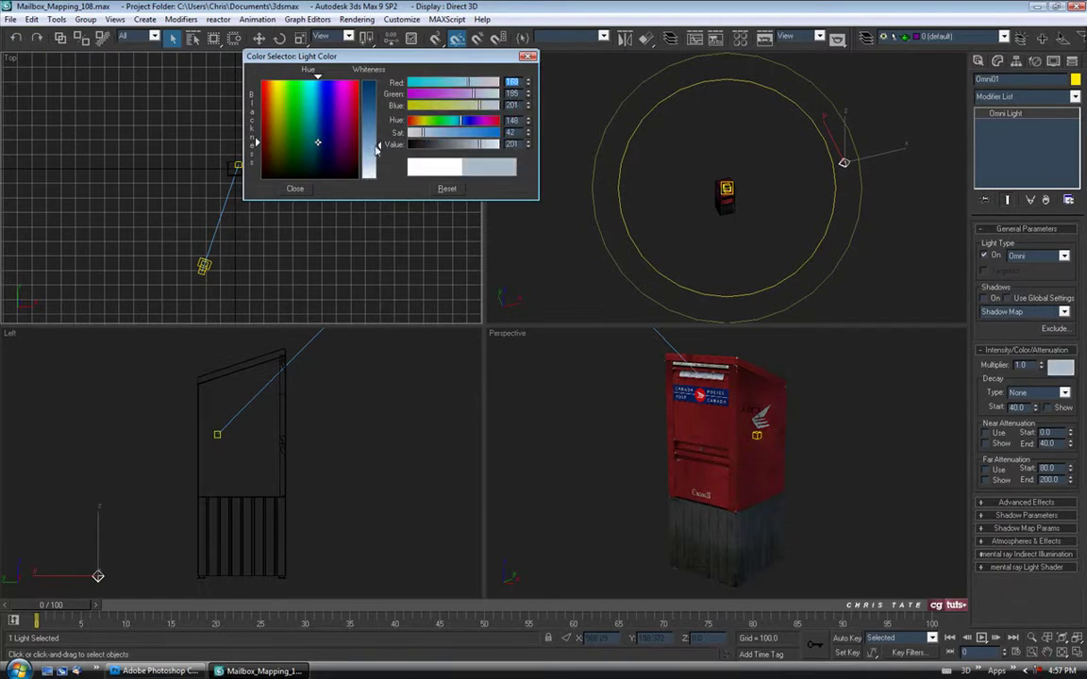
click(296, 189)
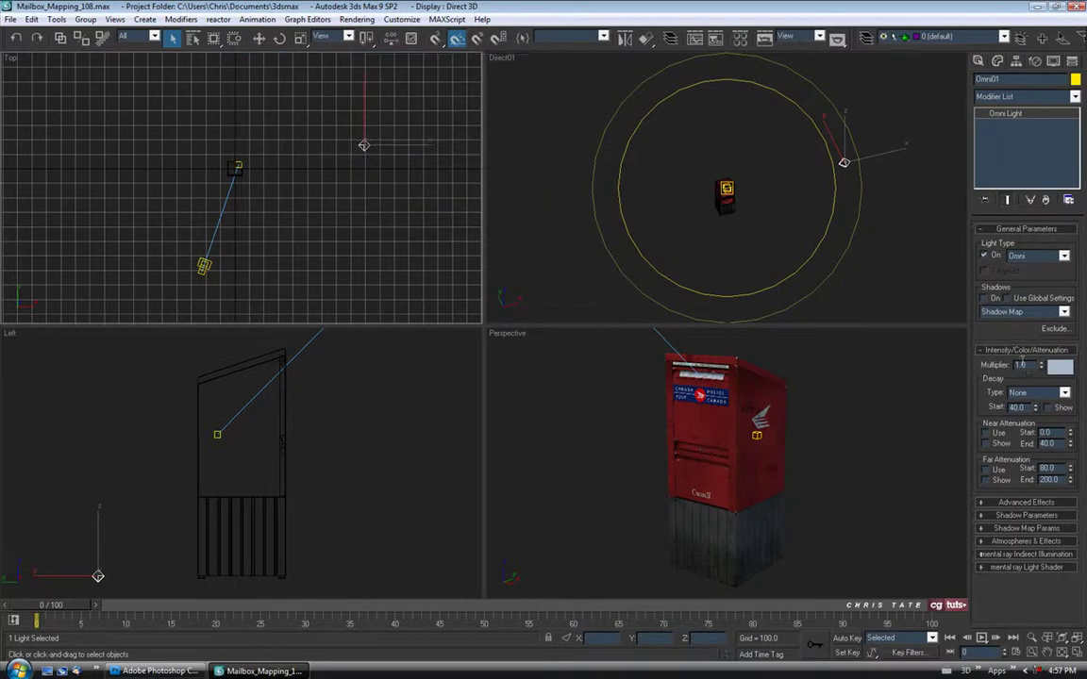
Step: Deselect the omni light and switch the Perspective view of the mailbox to ActiveShade
middle_drag(715, 382, 714, 375)
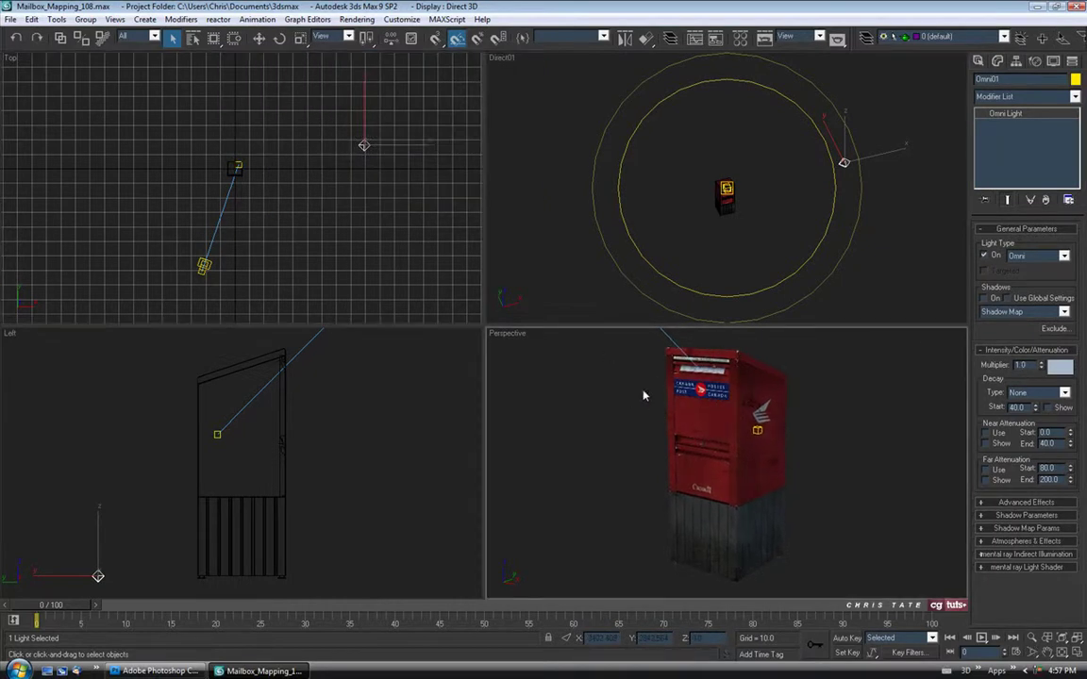
right_click(500, 335)
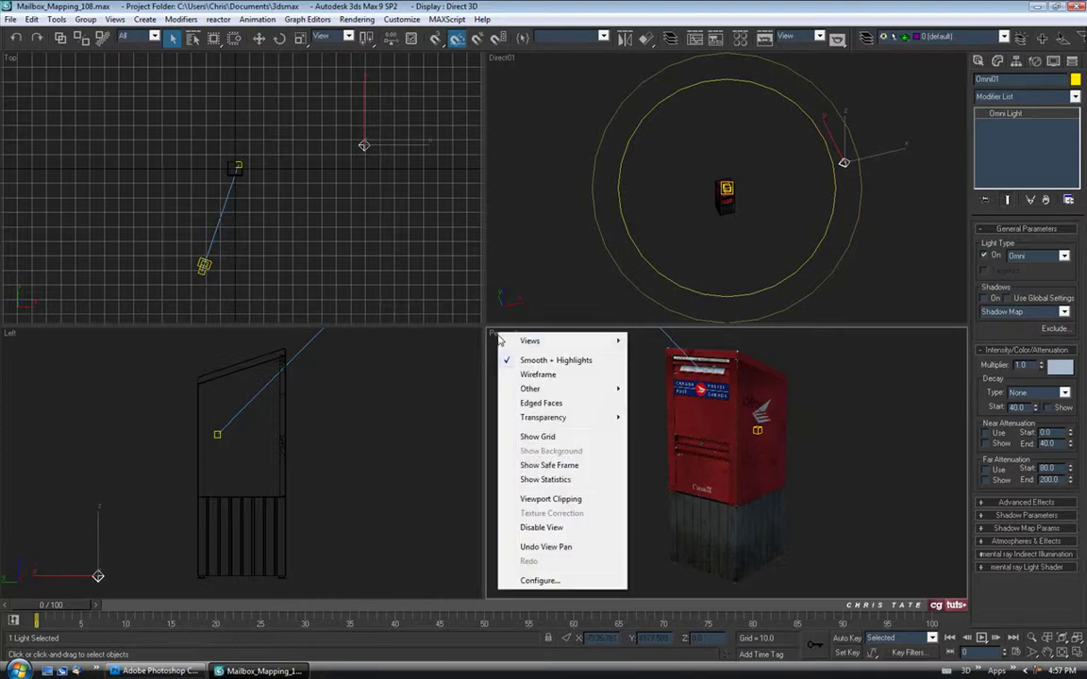
click(494, 340)
right_click(500, 335)
mouse_move(547, 341)
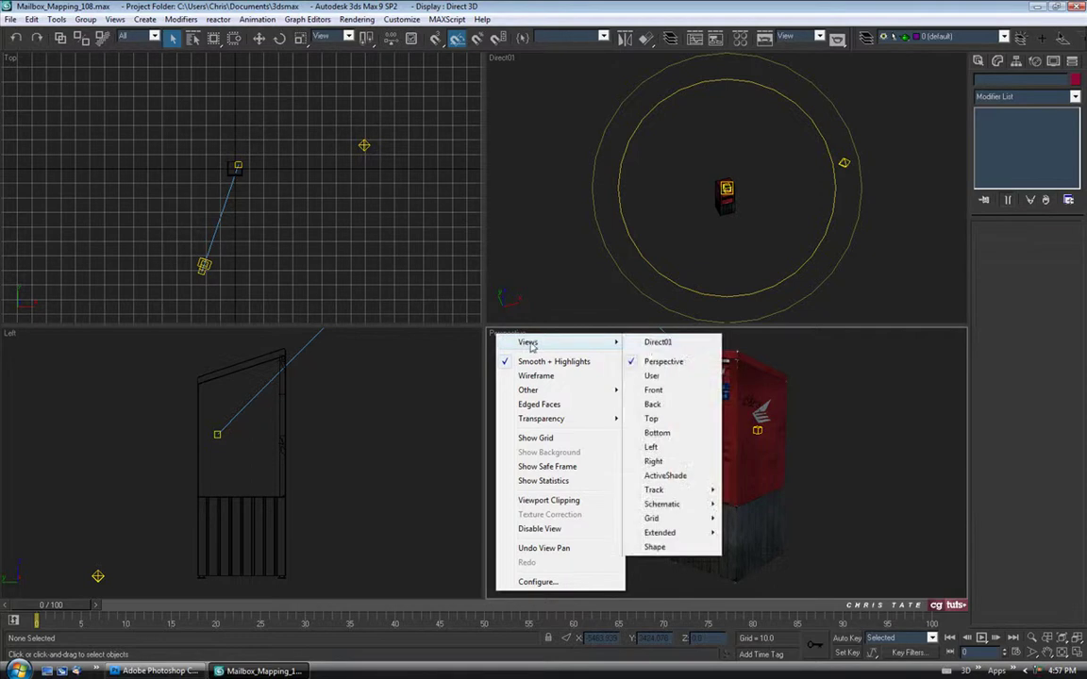
click(666, 476)
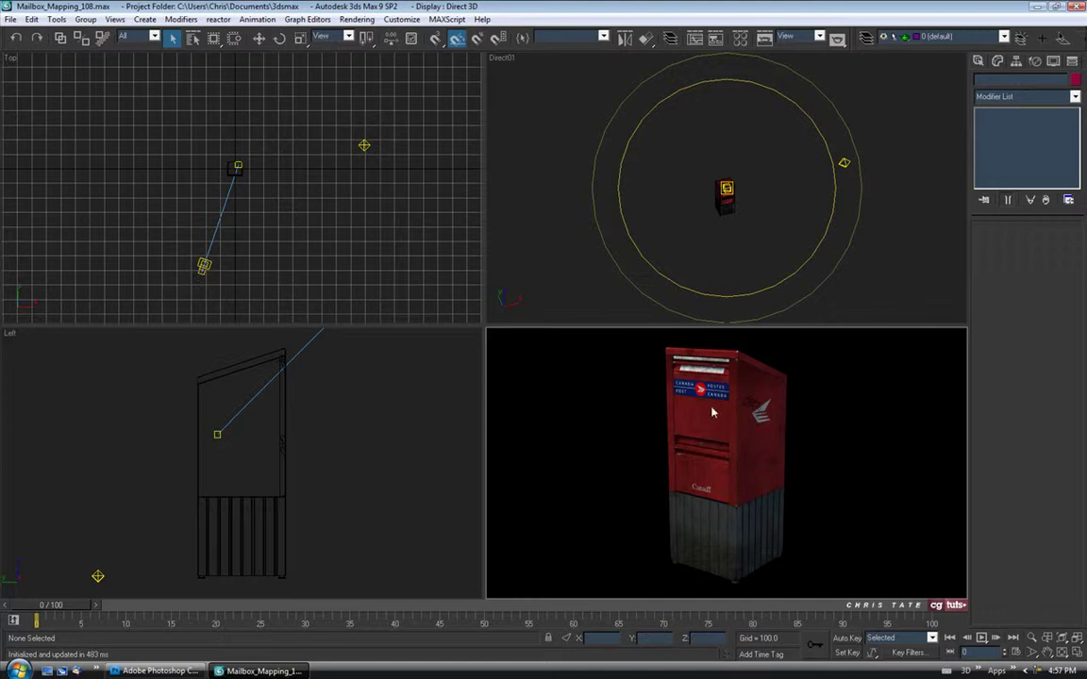
Step: Shift the direct light sideways in the Top view to about X -219 while checking the live shading
key(w)
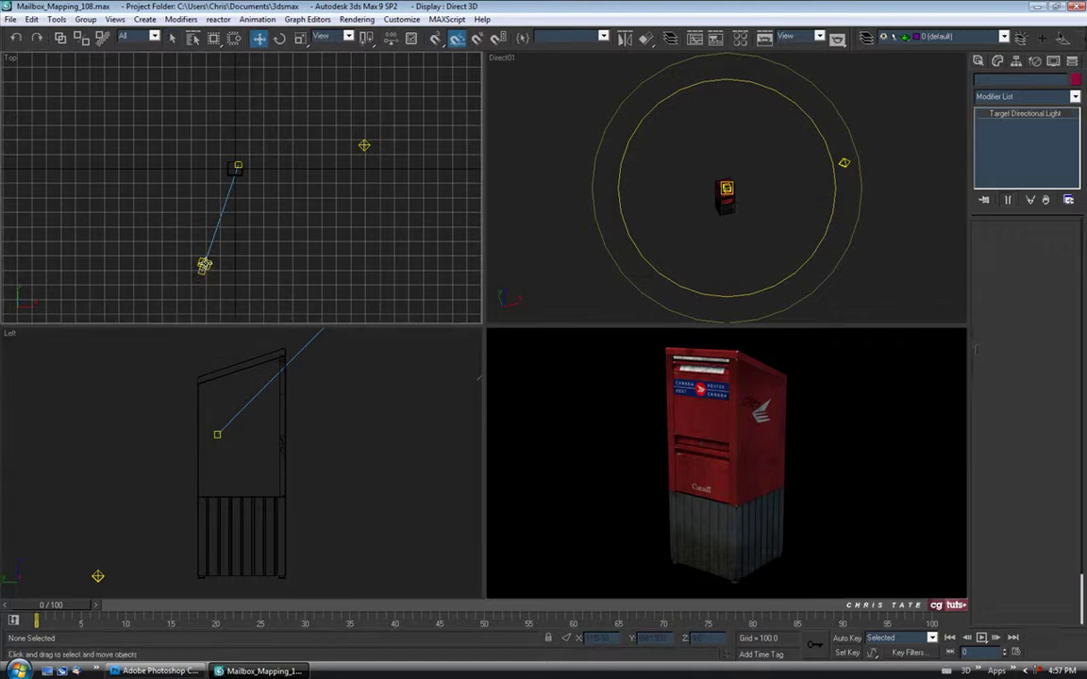
click(204, 267)
drag(222, 275, 229, 272)
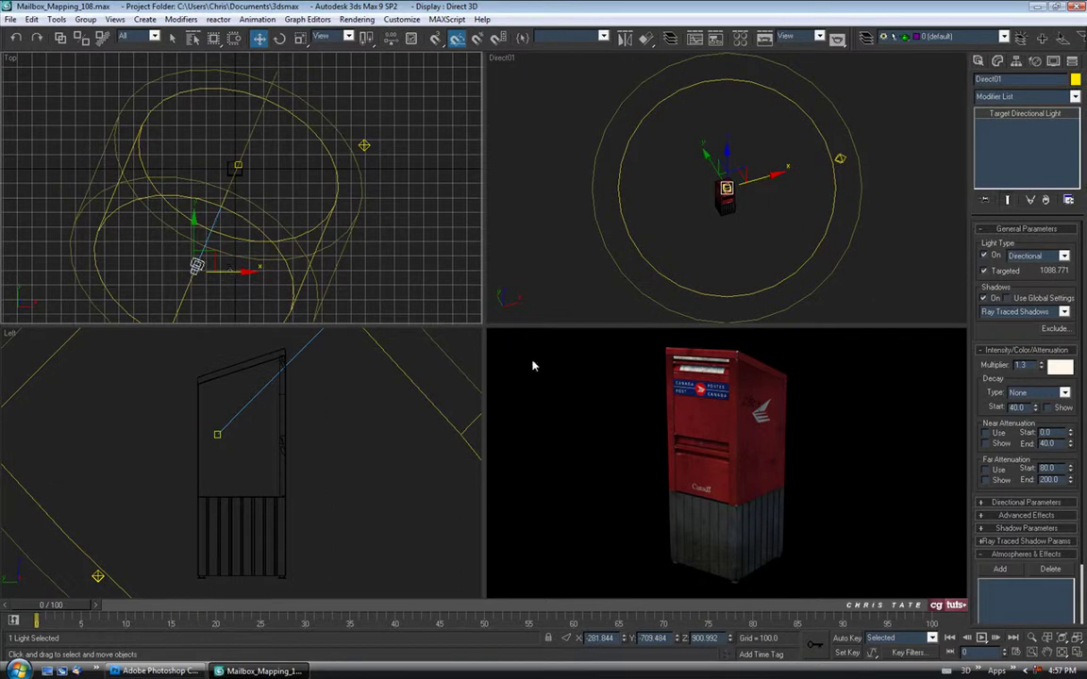
drag(202, 280, 212, 280)
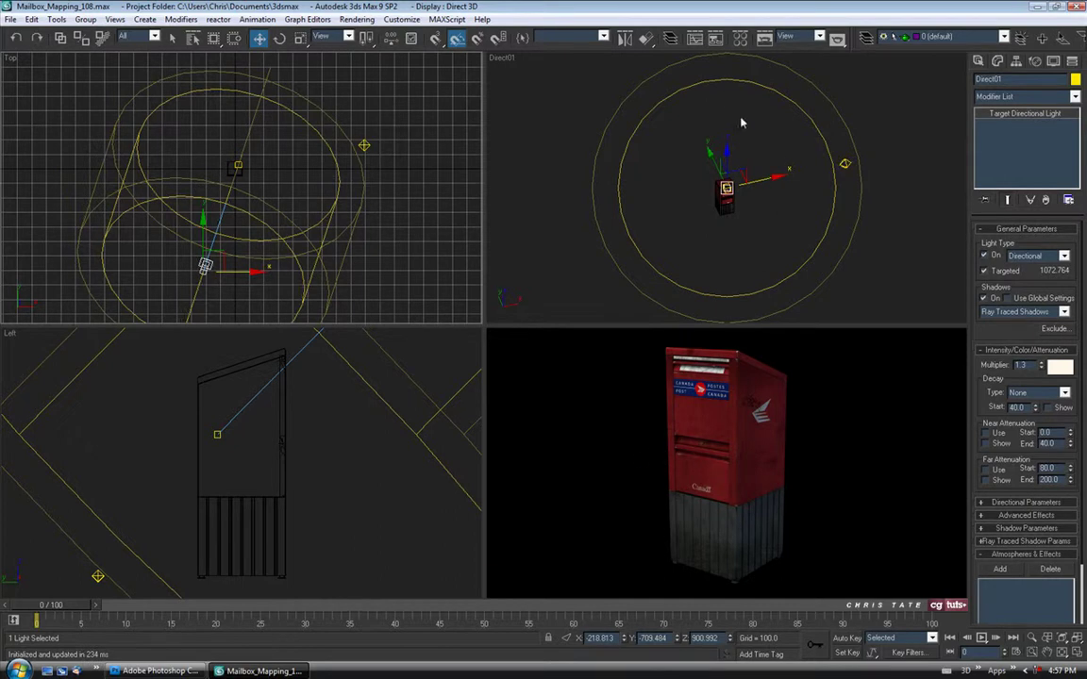
Step: Open the Material Editor and show the mailbox material's sample in a separate, smaller window beside it
key(m)
drag(135, 79, 326, 87)
double_click(327, 207)
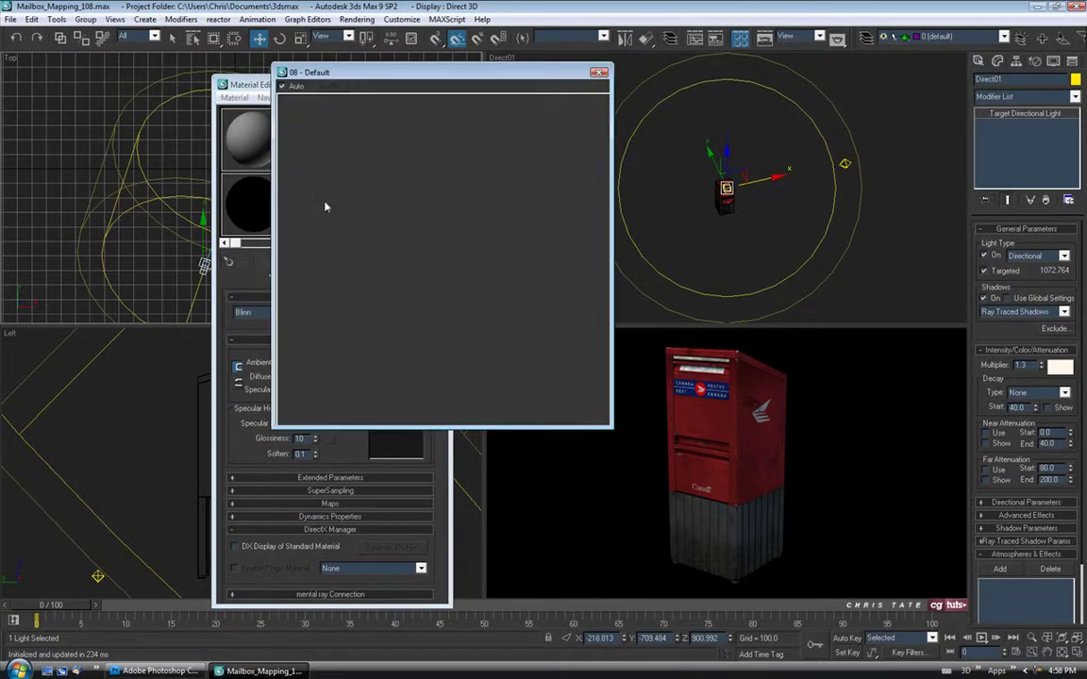
drag(471, 76, 653, 74)
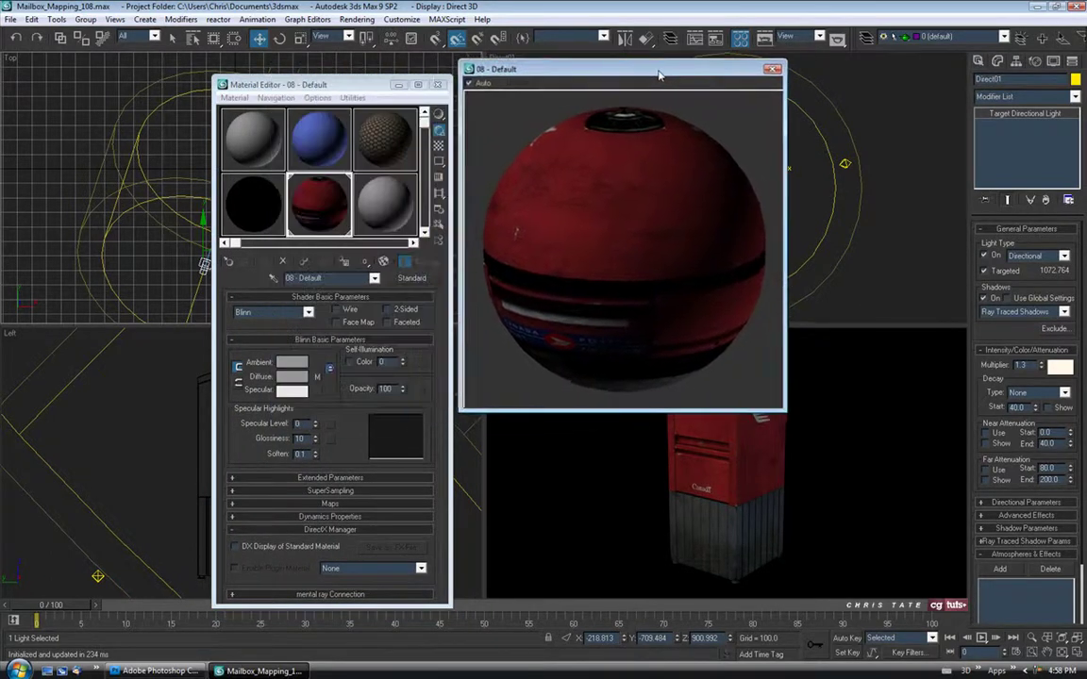
drag(773, 397, 673, 303)
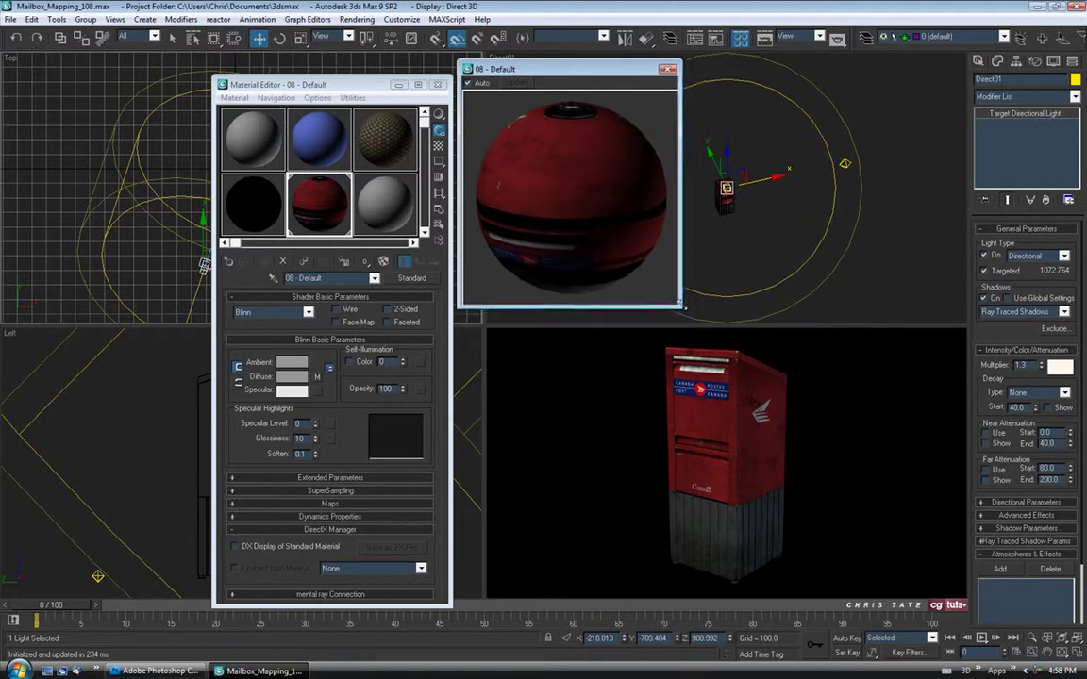
drag(536, 72, 536, 87)
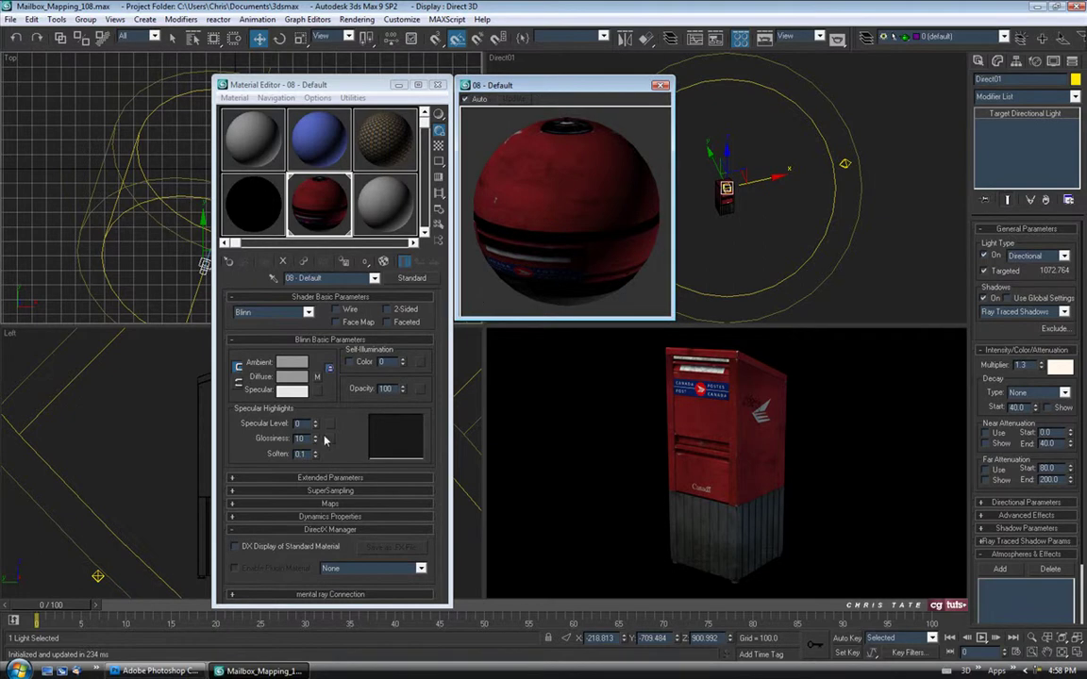
Step: Replace the mailbox material's Diffuse Color bitmap with Mailbox_Diffuse.jpg and return to the material's map list
click(330, 506)
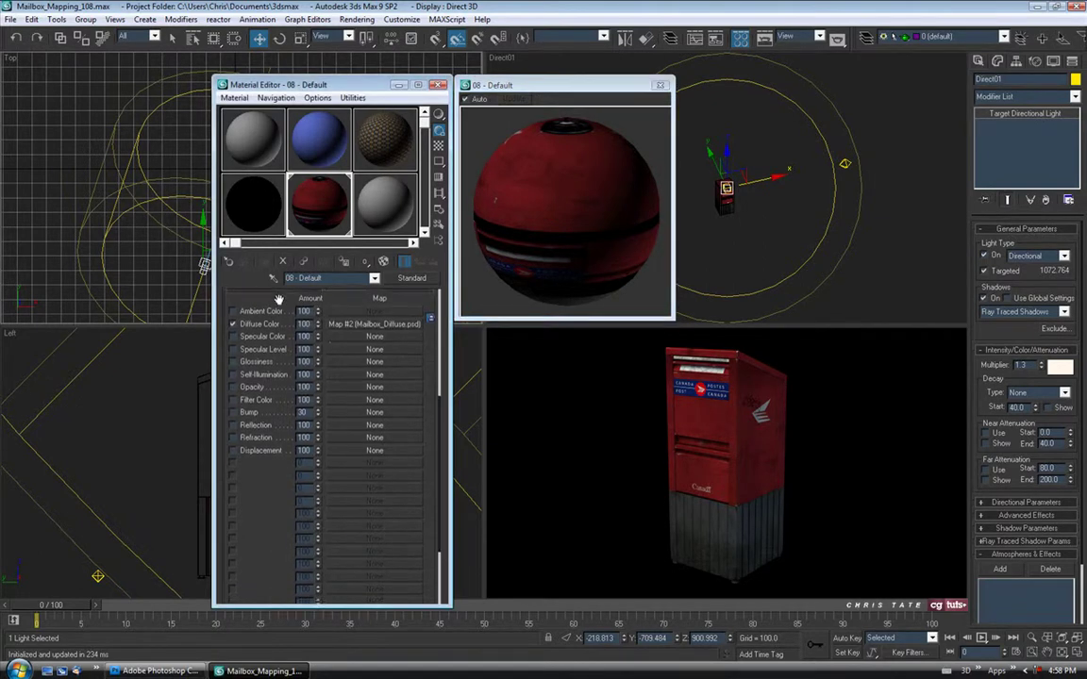
click(406, 330)
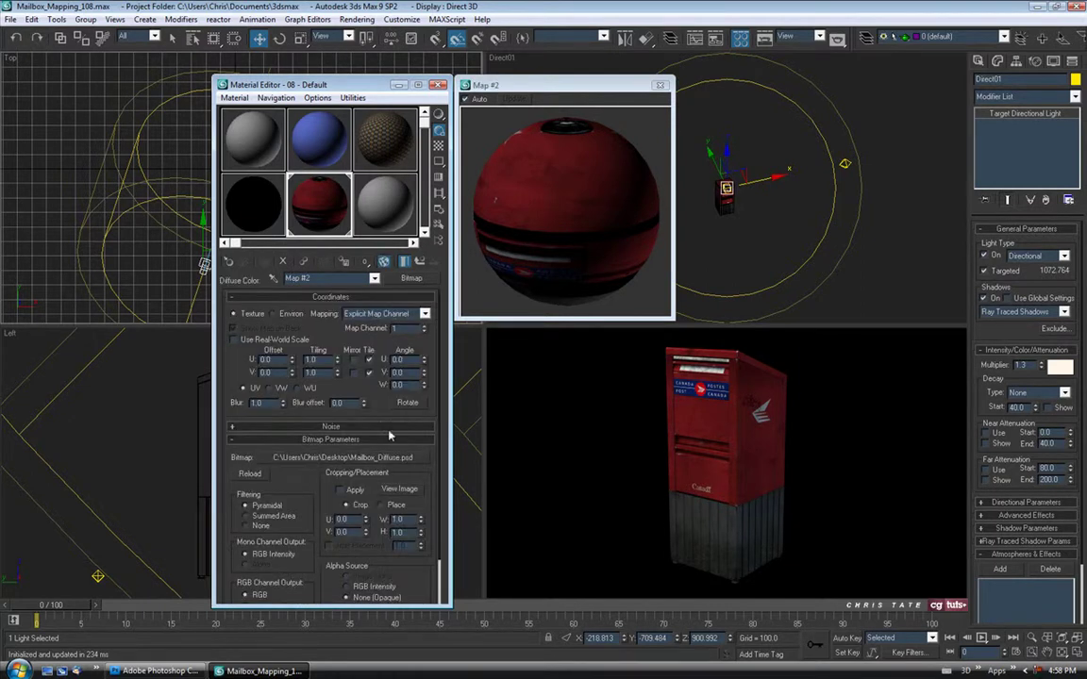
click(340, 457)
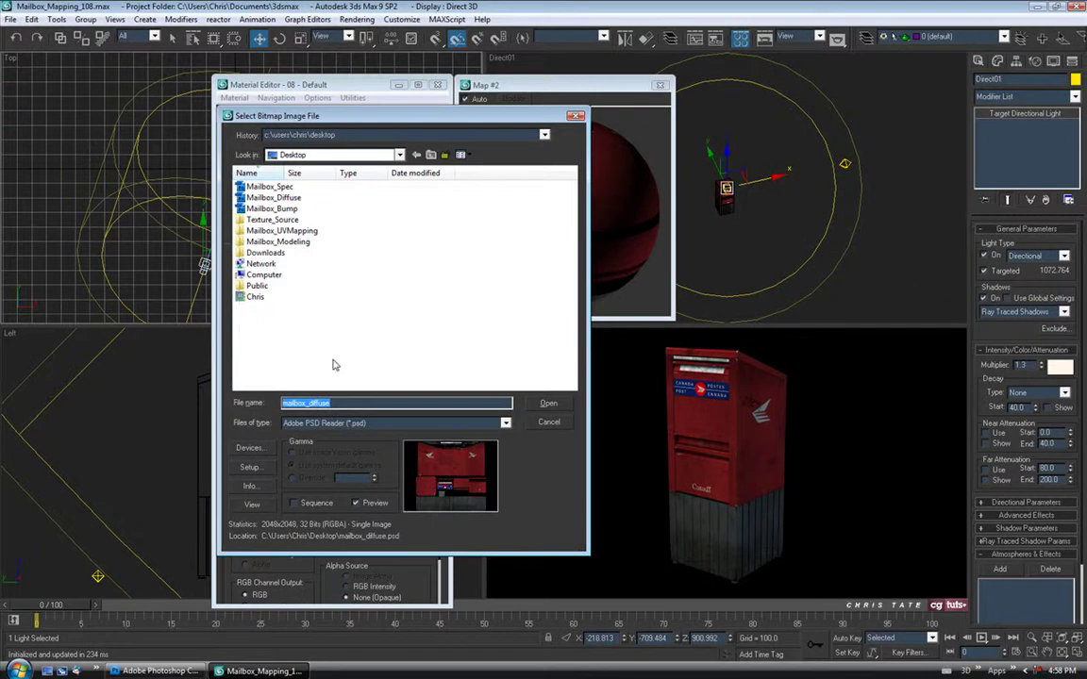
click(312, 422)
click(295, 391)
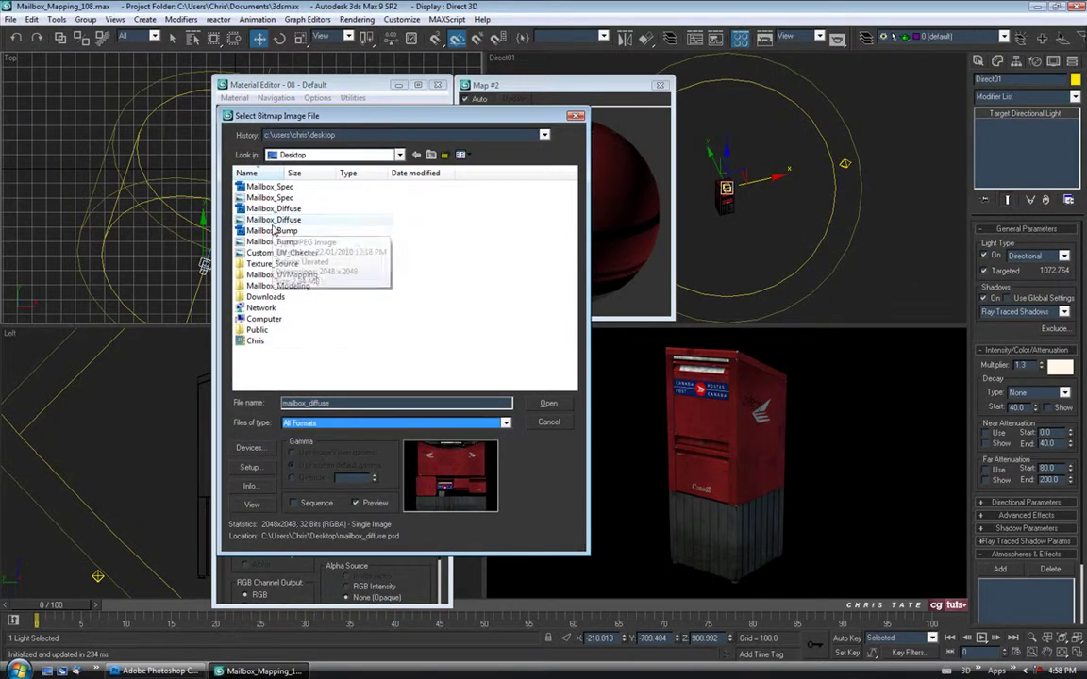
click(274, 219)
click(552, 405)
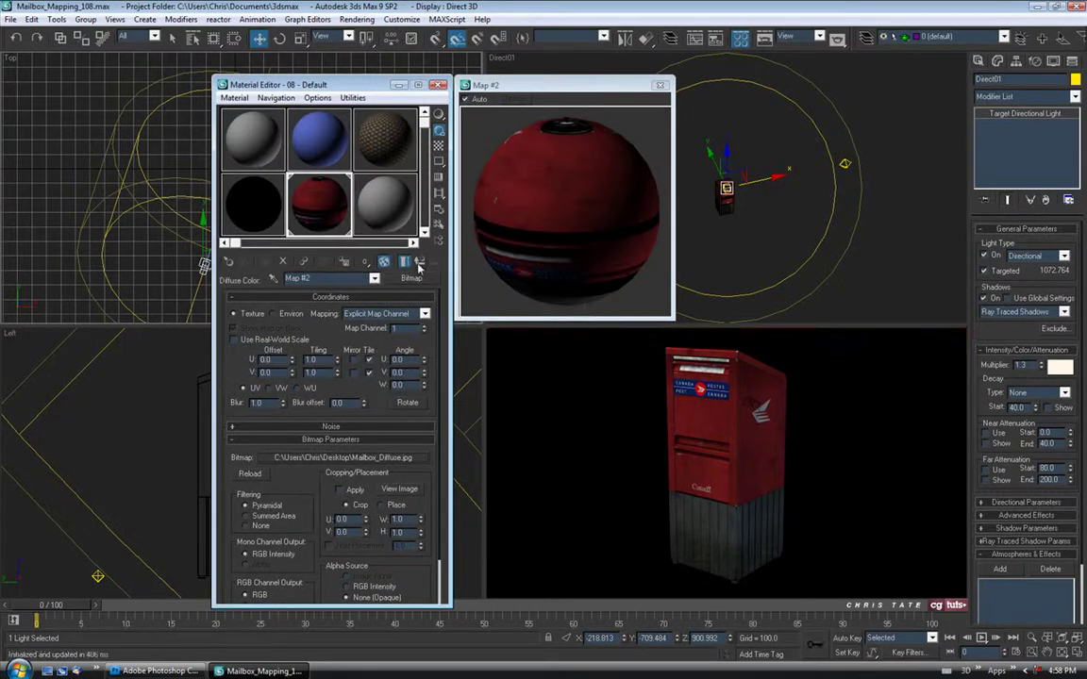
click(420, 262)
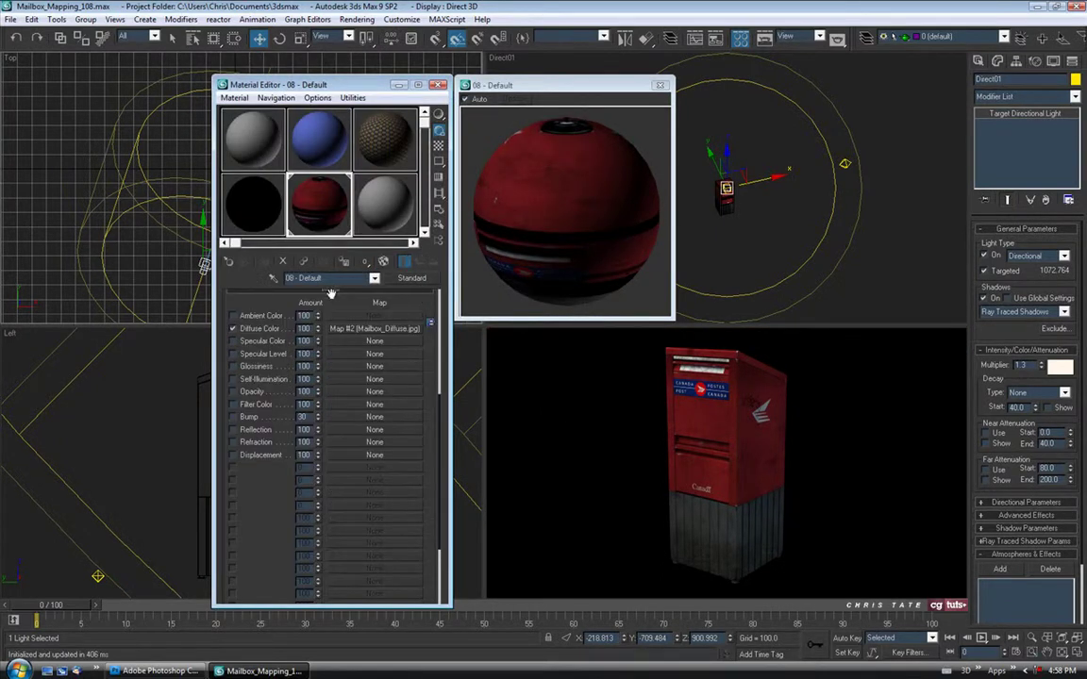
Step: Assign Mailbox_Spec.jpg as a bitmap to the mailbox material's Specular Level map
click(373, 354)
double_click(357, 155)
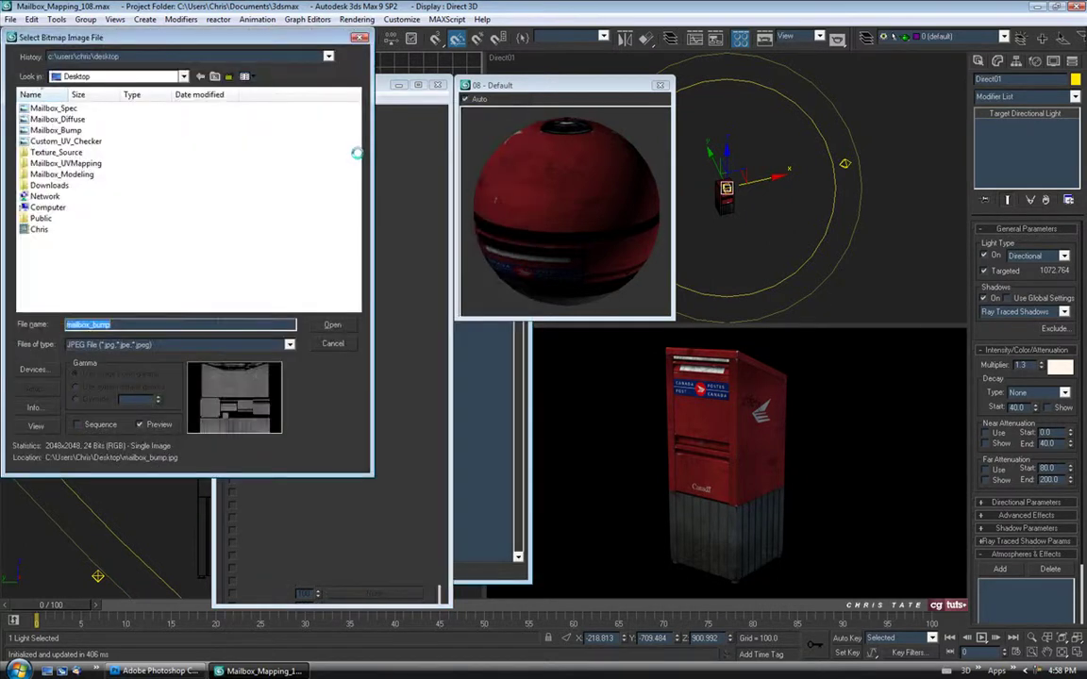
click(51, 107)
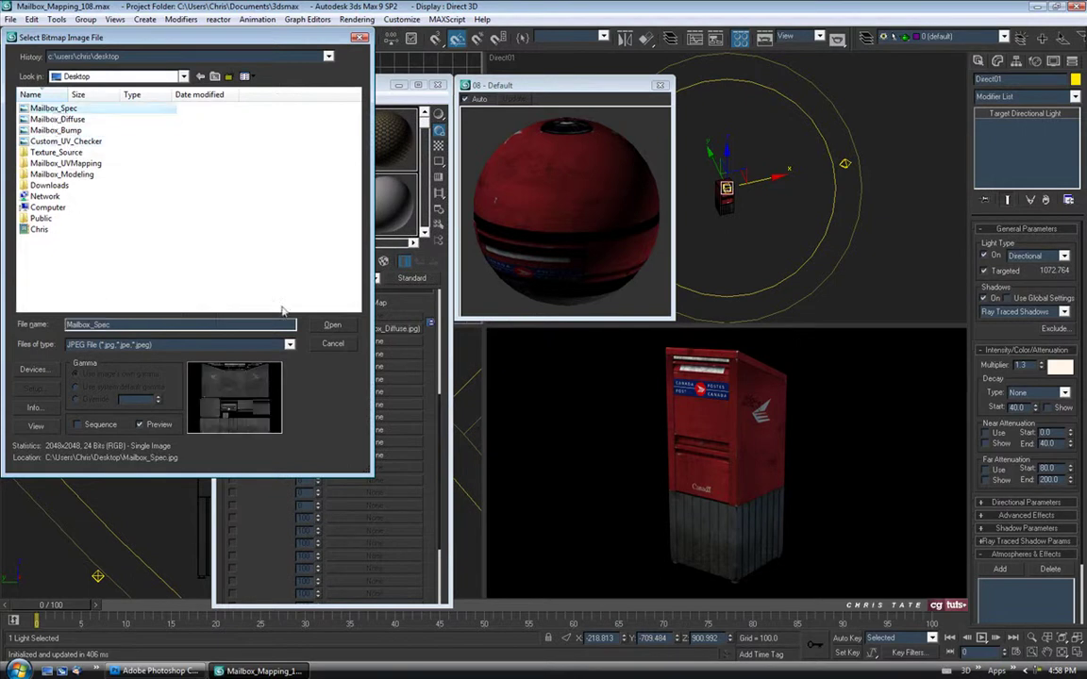
click(333, 326)
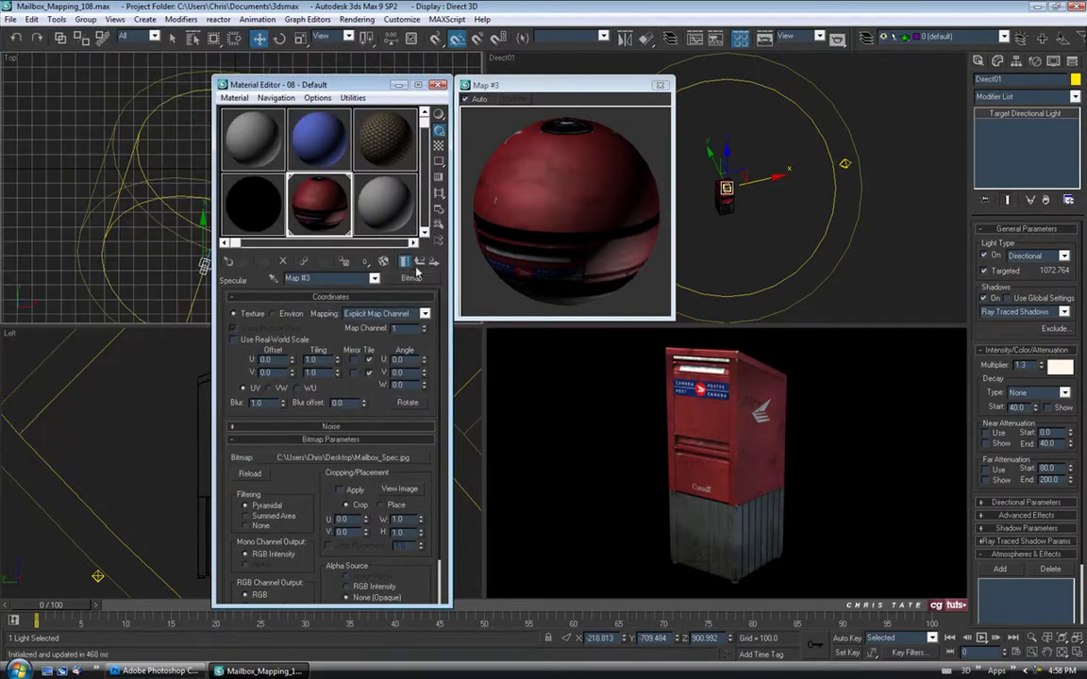
Step: Assign Mailbox_Bump.jpg as a bitmap to the mailbox material's Bump map
click(421, 262)
drag(427, 392, 426, 382)
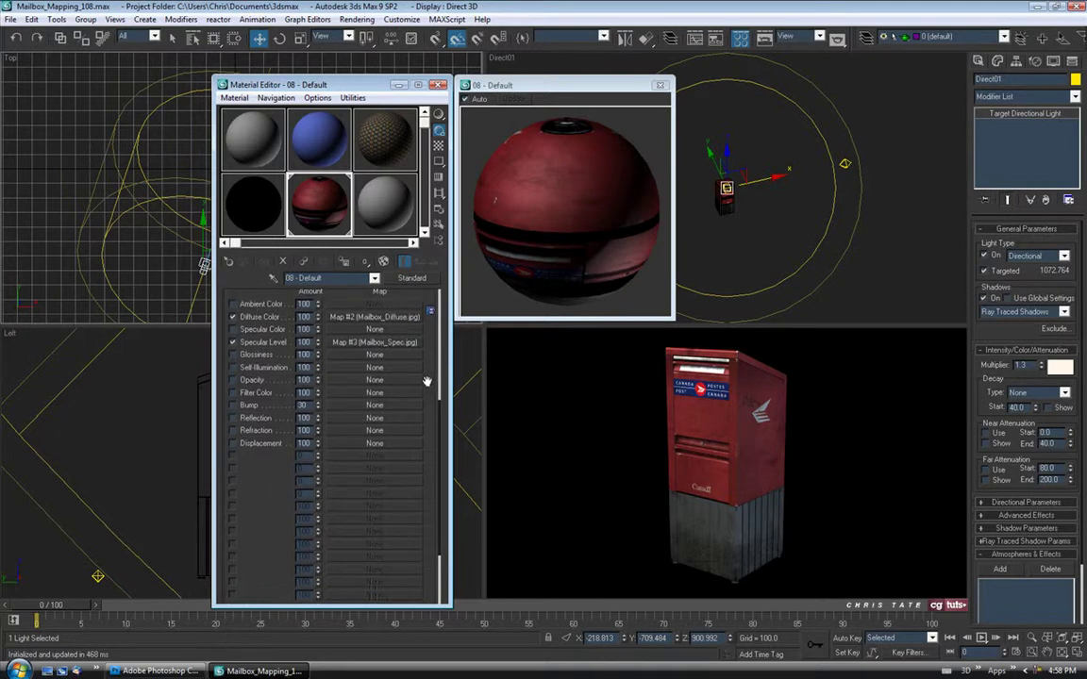
click(374, 405)
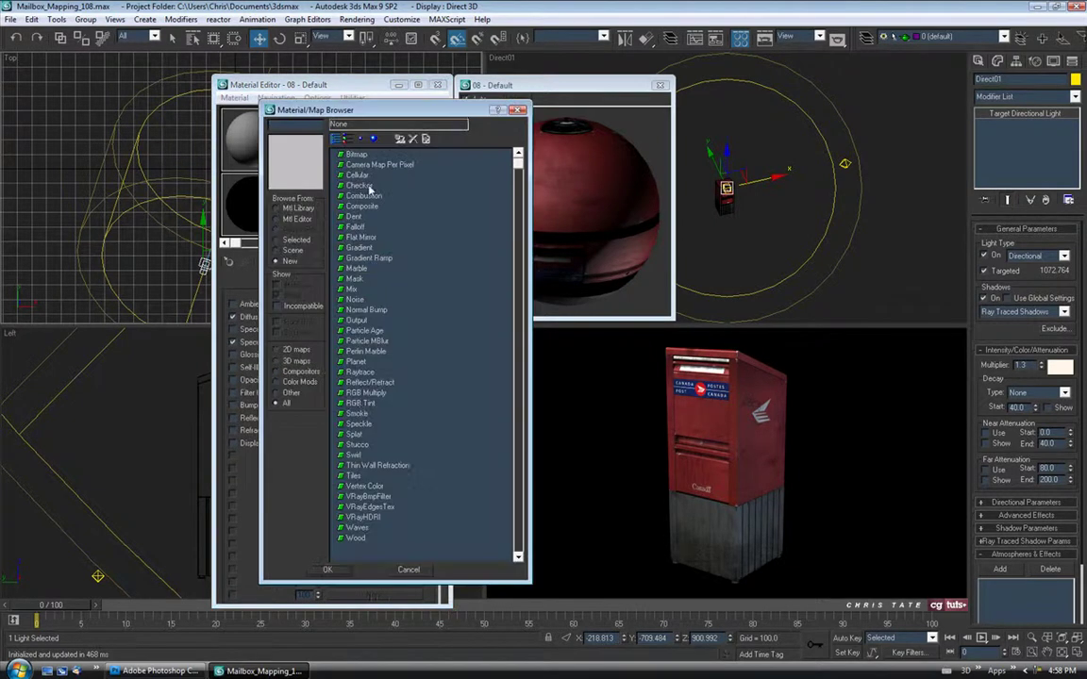
double_click(321, 146)
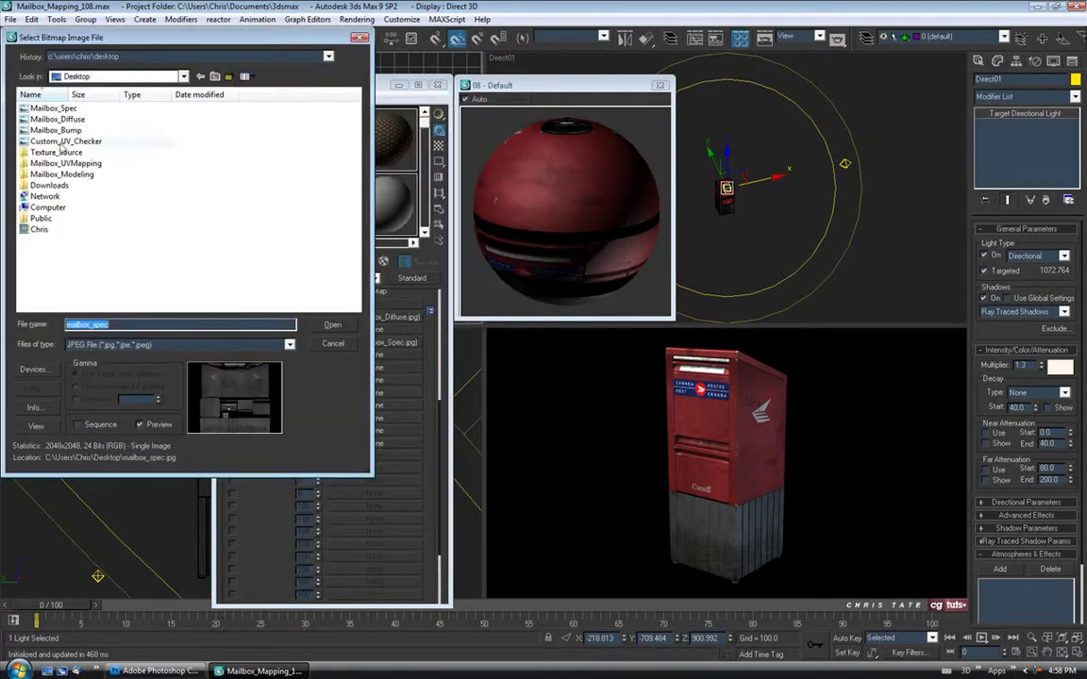
click(55, 130)
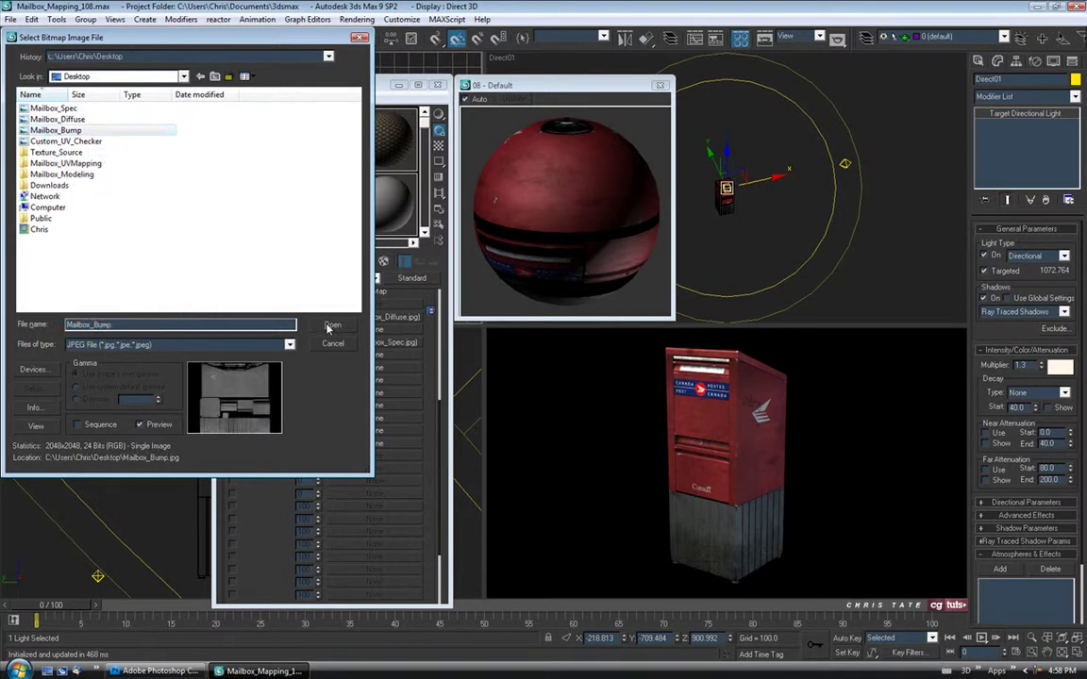
click(330, 326)
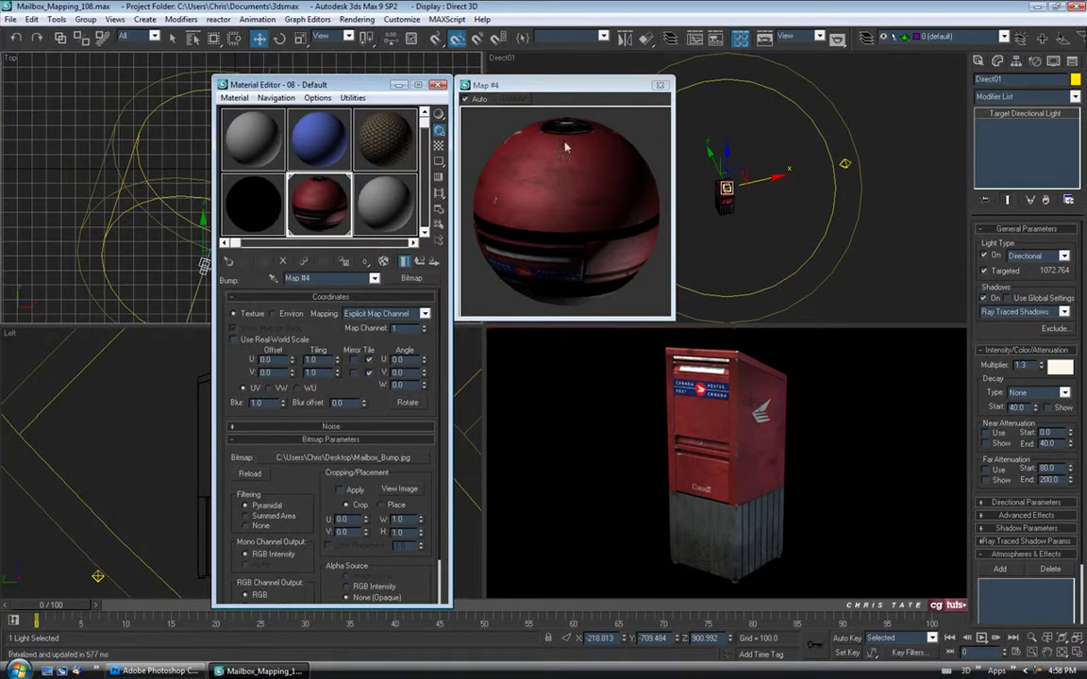
Step: Enlarge the mailbox material's sample window and rotate the sample sphere to inspect the logo side and surface detail
drag(578, 93, 595, 74)
drag(693, 303, 753, 321)
drag(583, 59, 586, 18)
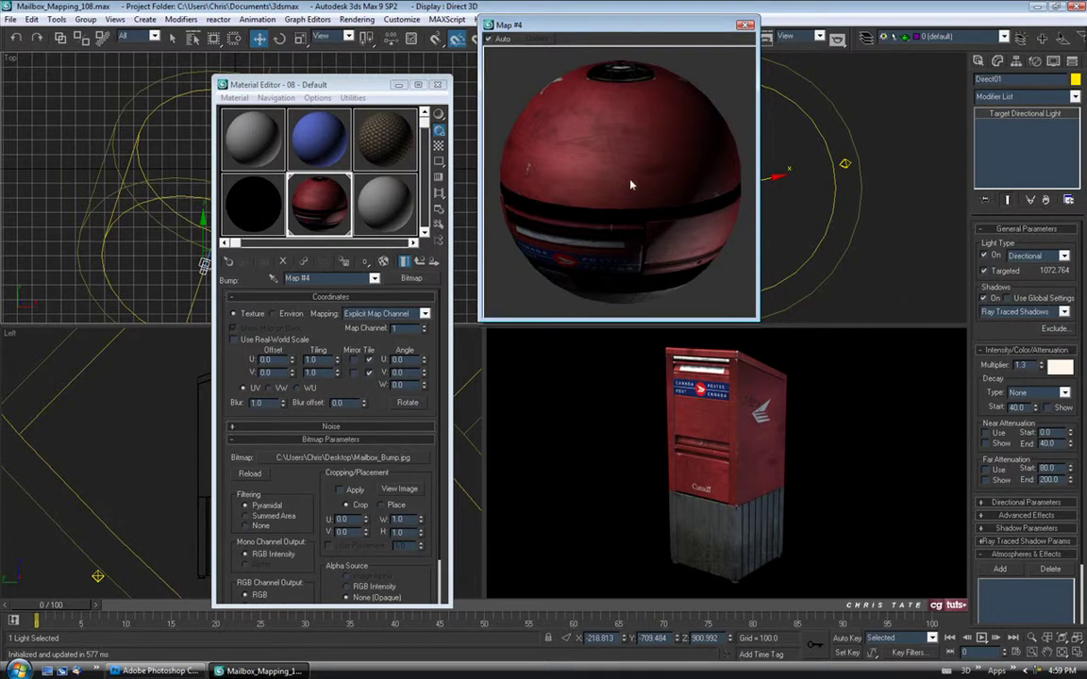
right_click(545, 116)
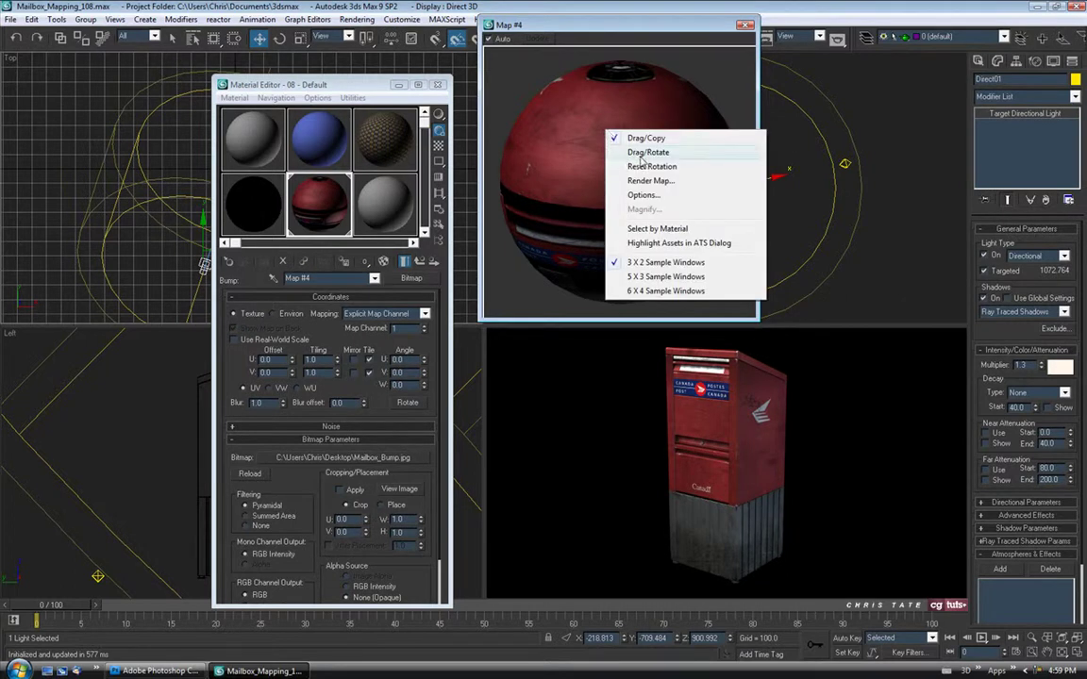
click(579, 142)
drag(625, 166, 535, 131)
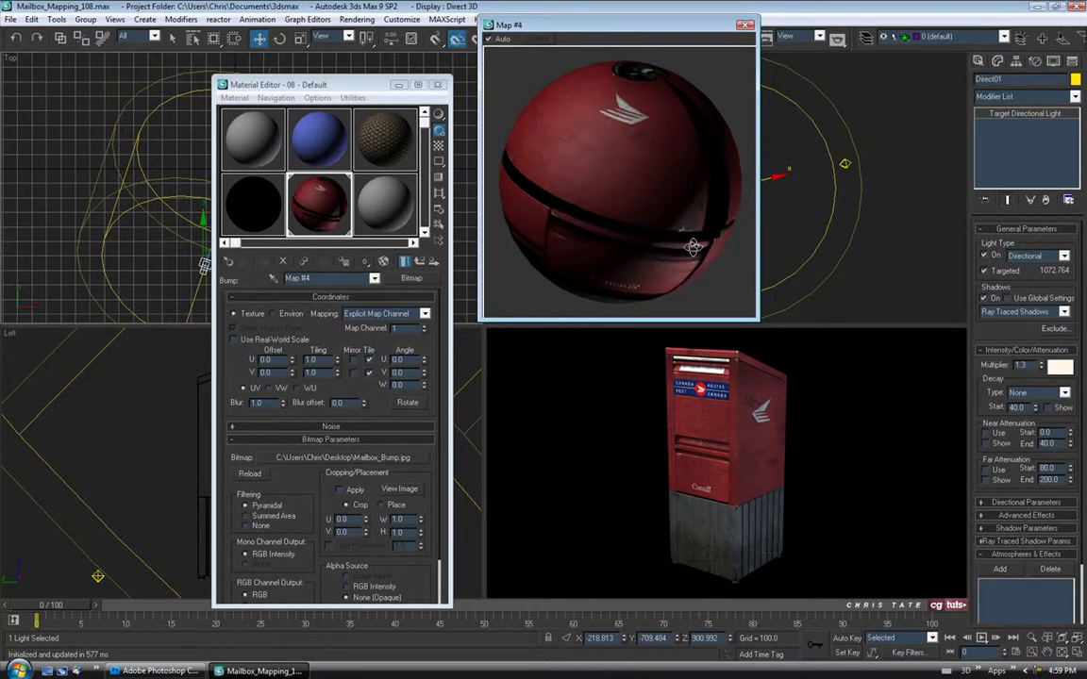
Step: Copy the Specular Level map with Mailbox_Spec.jpg into the material's Specular Color slot as an independent copy
click(418, 262)
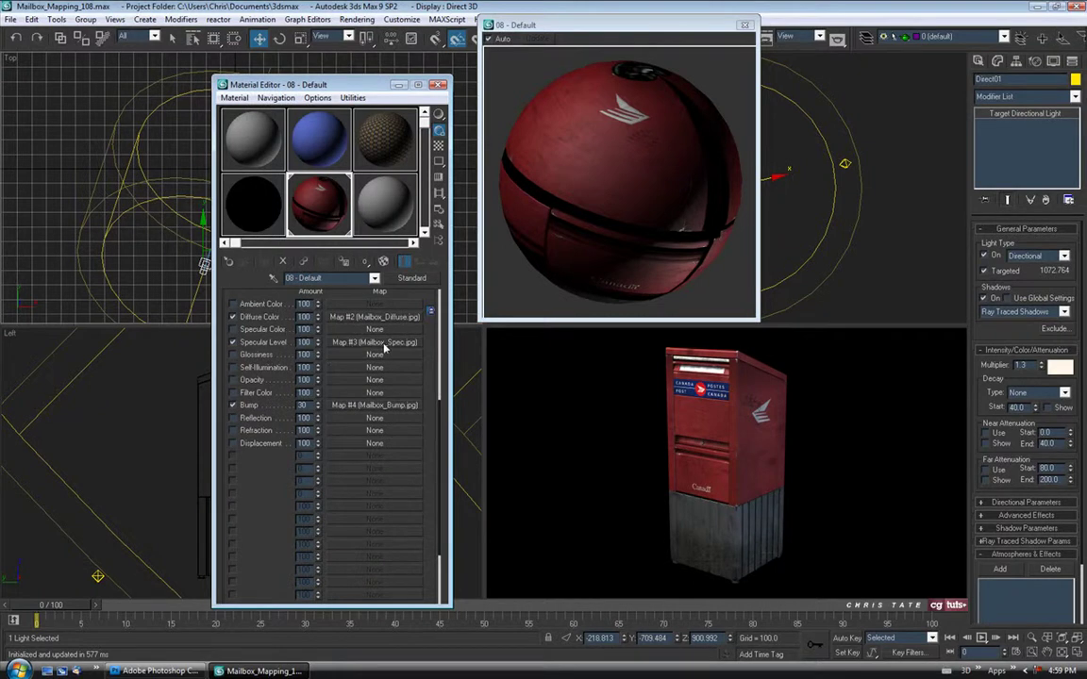
drag(385, 334, 349, 132)
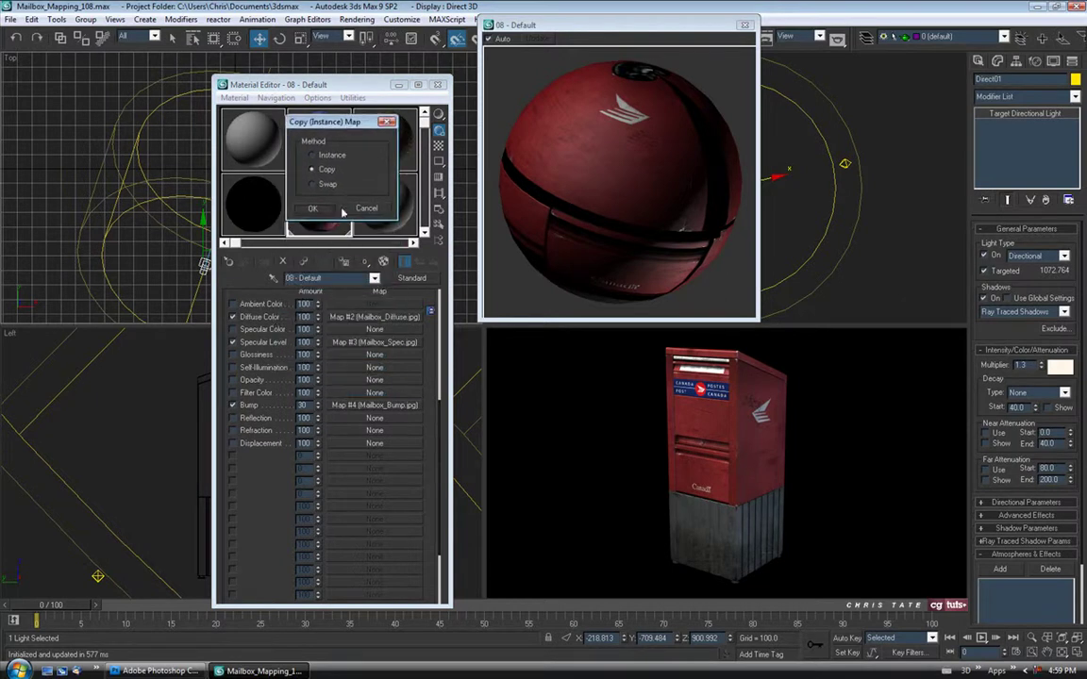
click(319, 212)
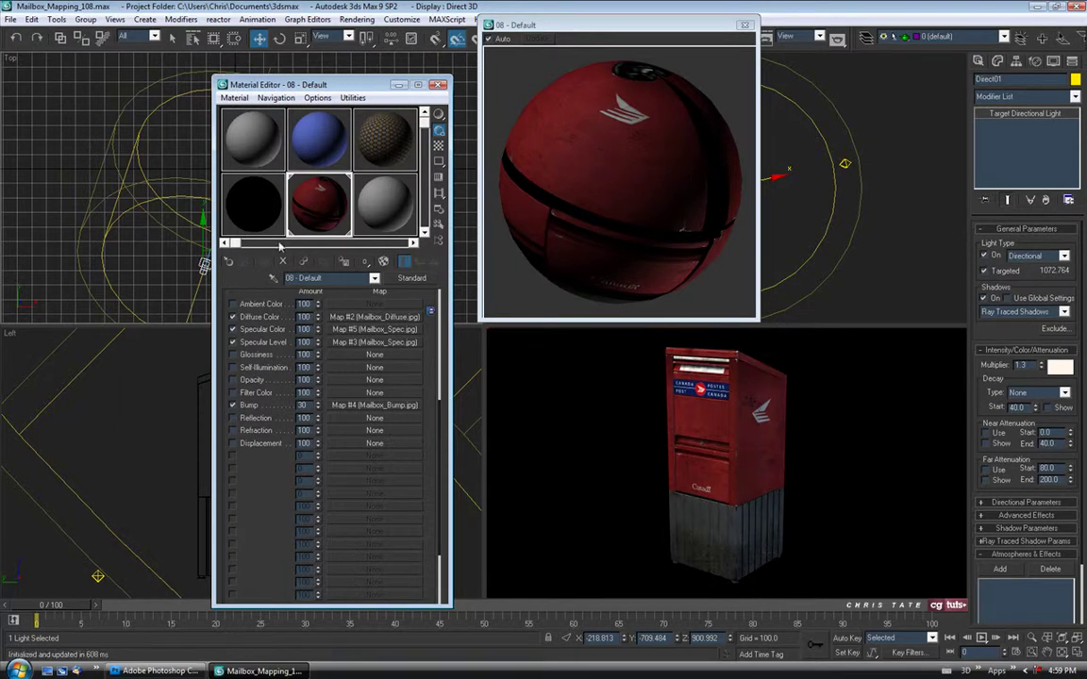
Step: Try a Specular Color map amount of 50 and reduce it to 30
double_click(304, 329)
text(50)
key(Return)
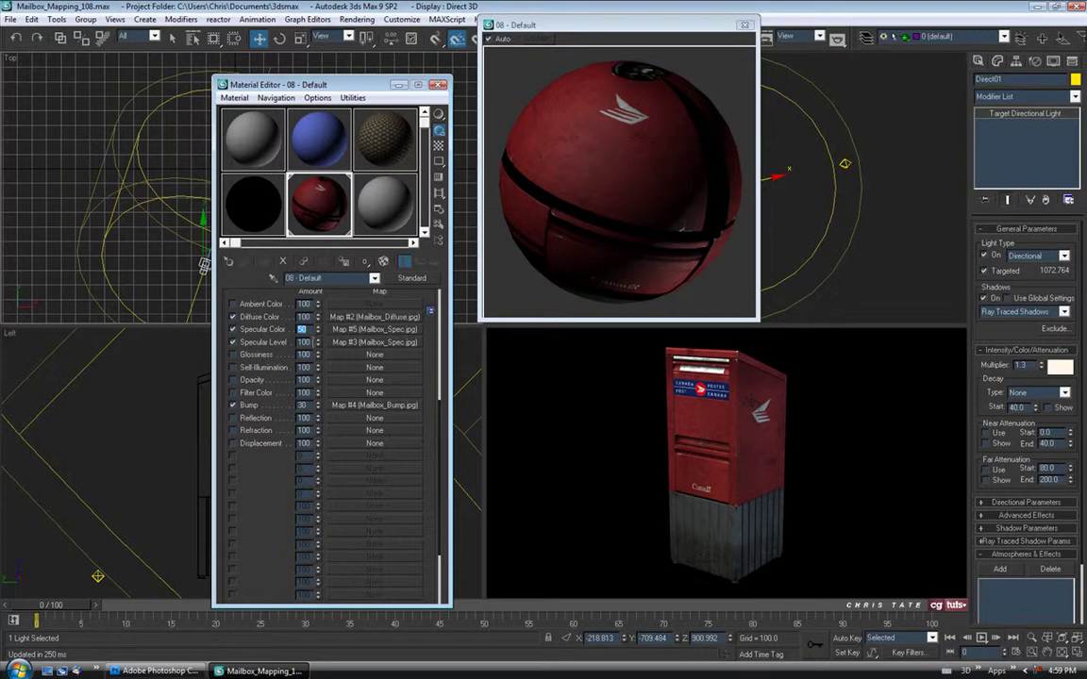
text(30)
key(Return)
Step: Review the material's map settings and shrink the sample window beside the Material Editor
scroll(349, 283, up, 5)
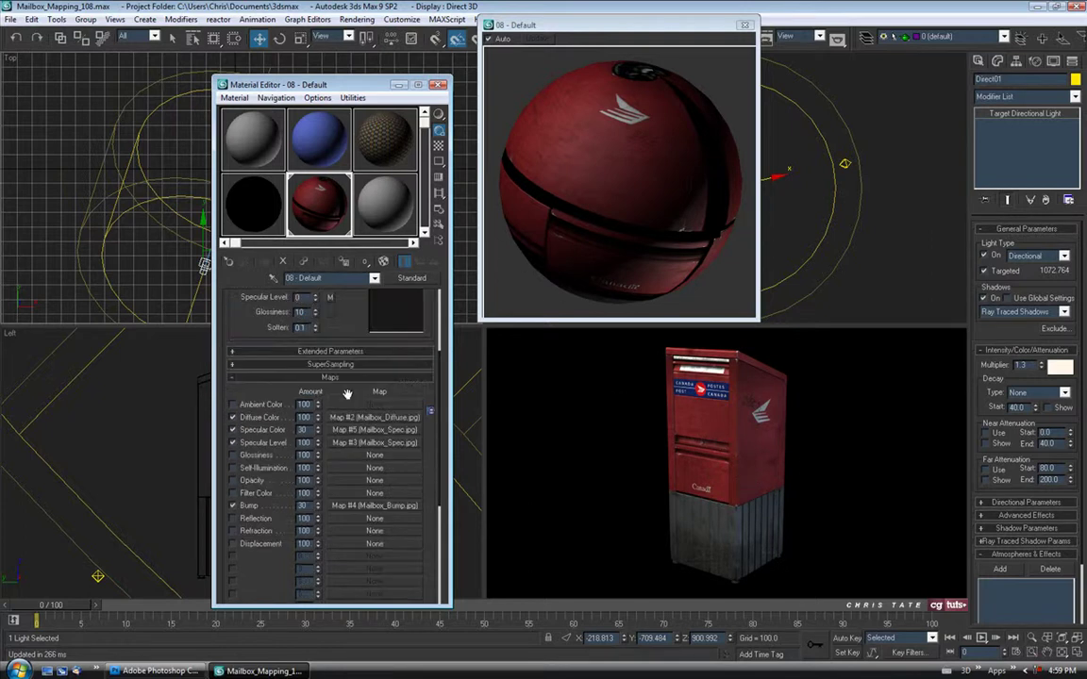
scroll(345, 277, down, 5)
scroll(345, 277, up, 2)
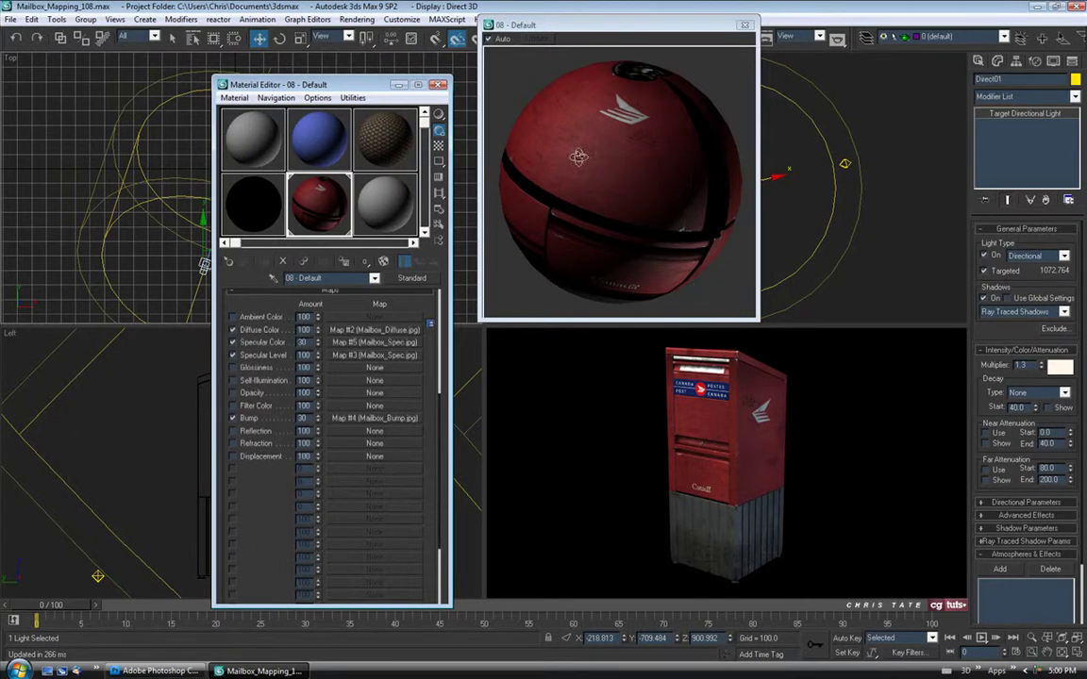
drag(661, 29, 639, 81)
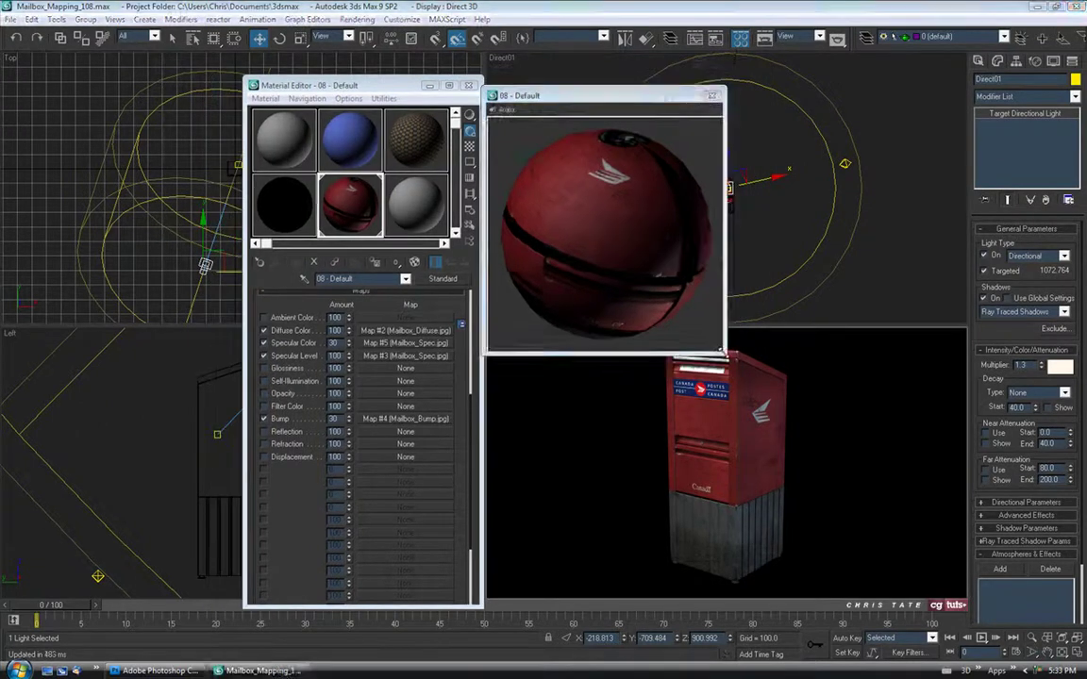
drag(721, 417, 677, 306)
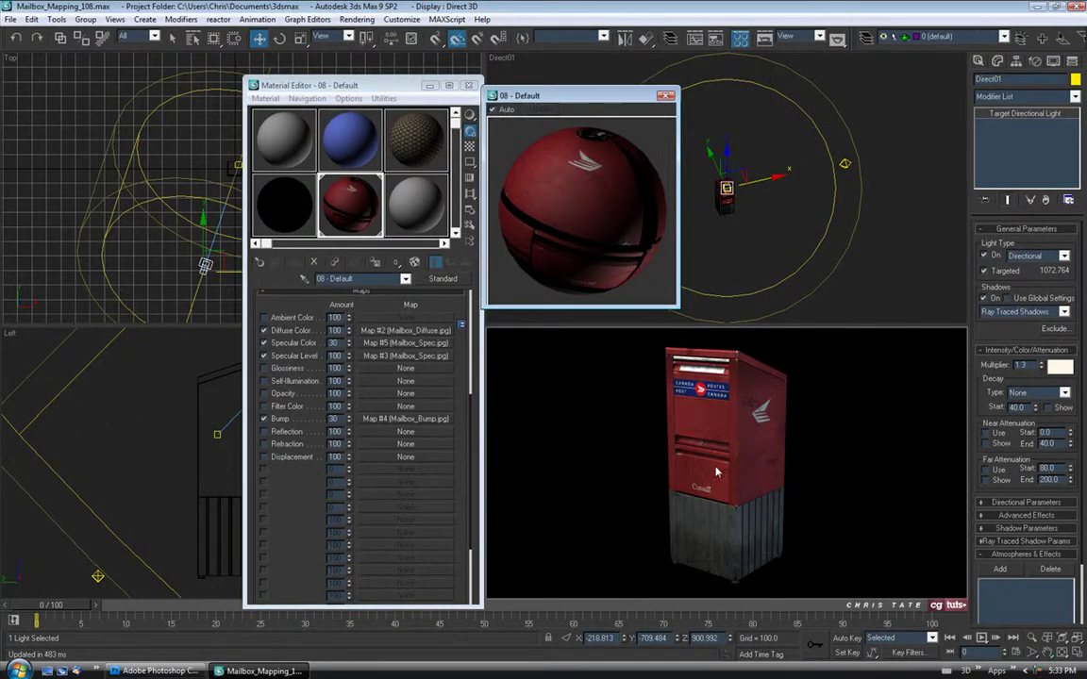
Step: Set the render output size to 800x600, render the Perspective view and examine the textured mailbox in the result
click(766, 41)
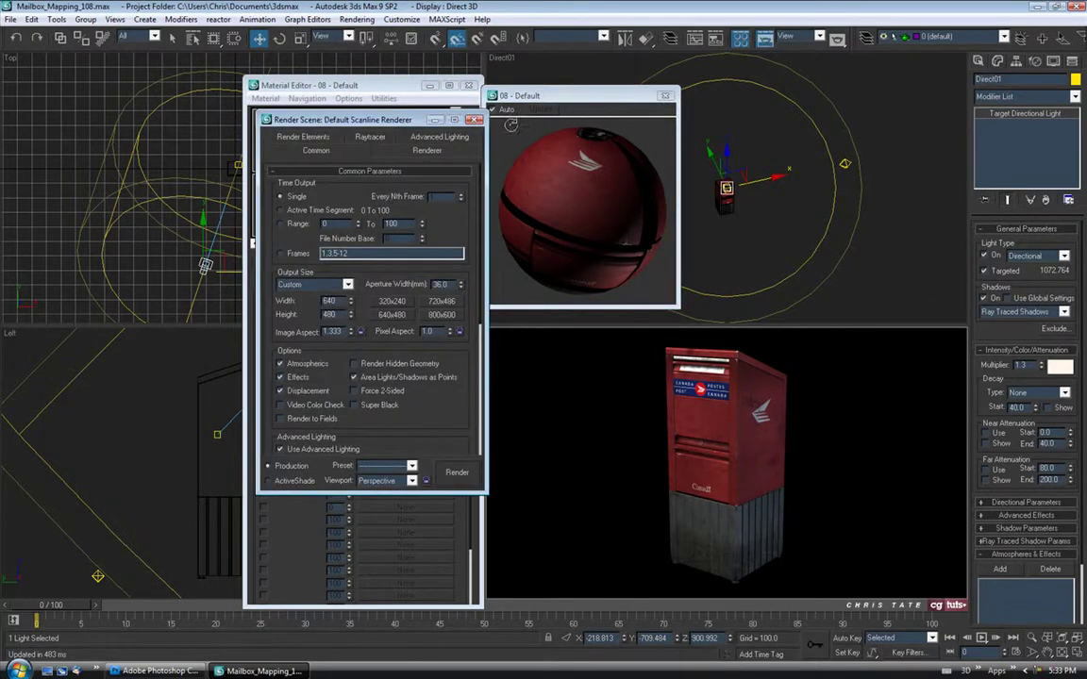
drag(386, 121, 377, 182)
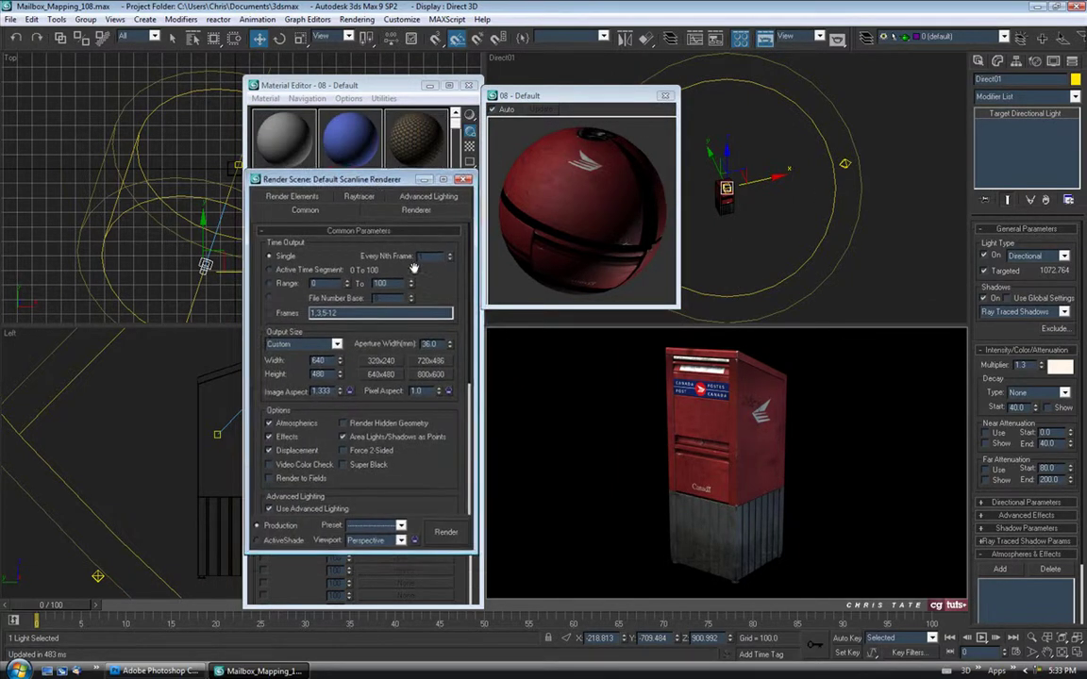
click(431, 375)
click(447, 533)
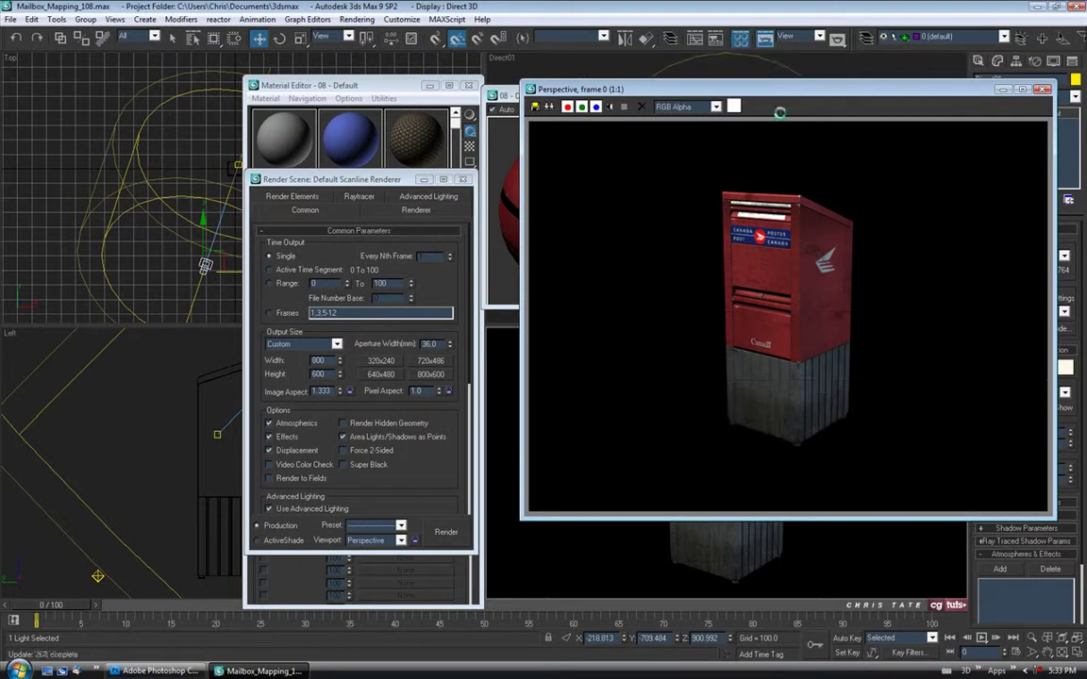
drag(779, 95, 674, 98)
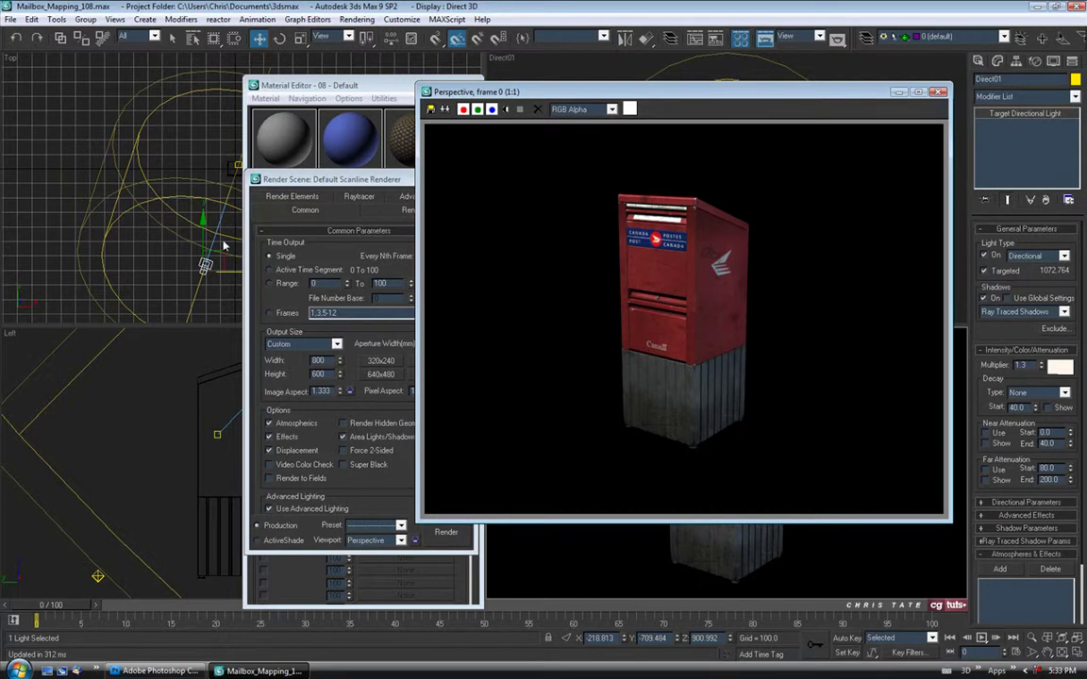
drag(716, 98, 718, 96)
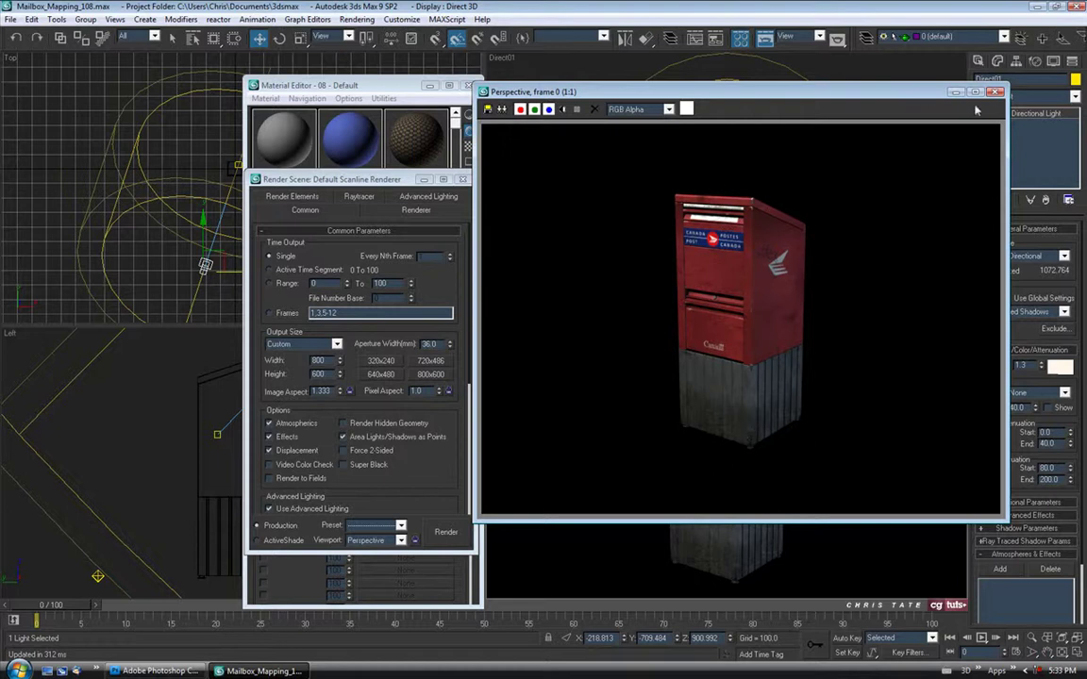
Step: Close the rendered image, the Render Scene dialog, the material sample window and the Material Editor
click(996, 92)
drag(383, 181, 885, 98)
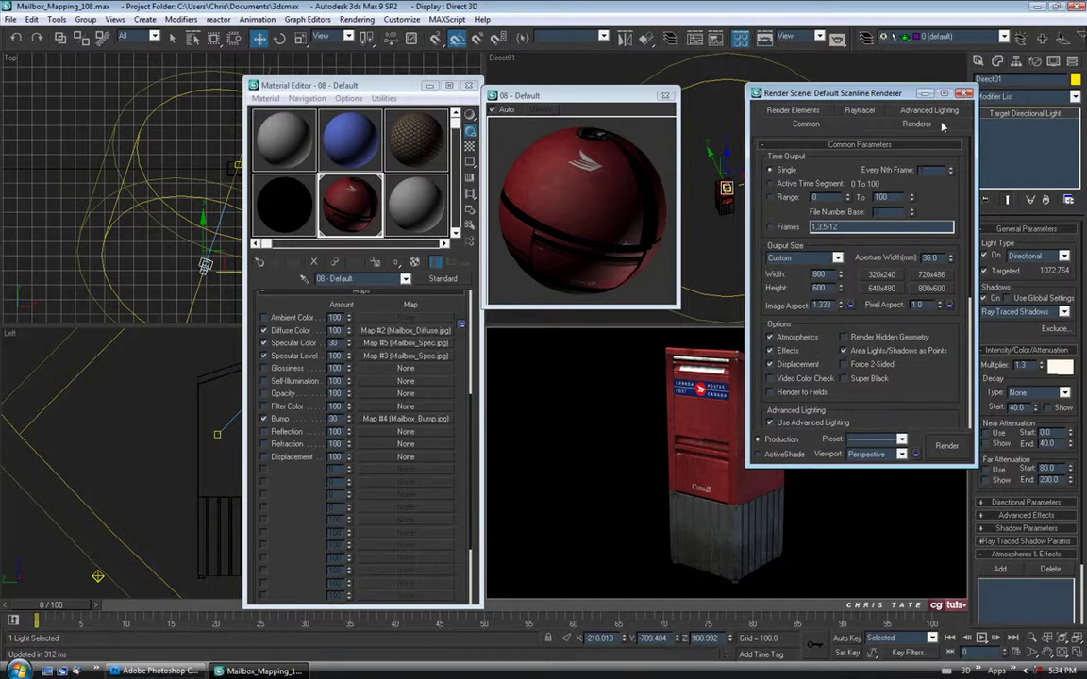
click(965, 95)
drag(604, 97, 615, 88)
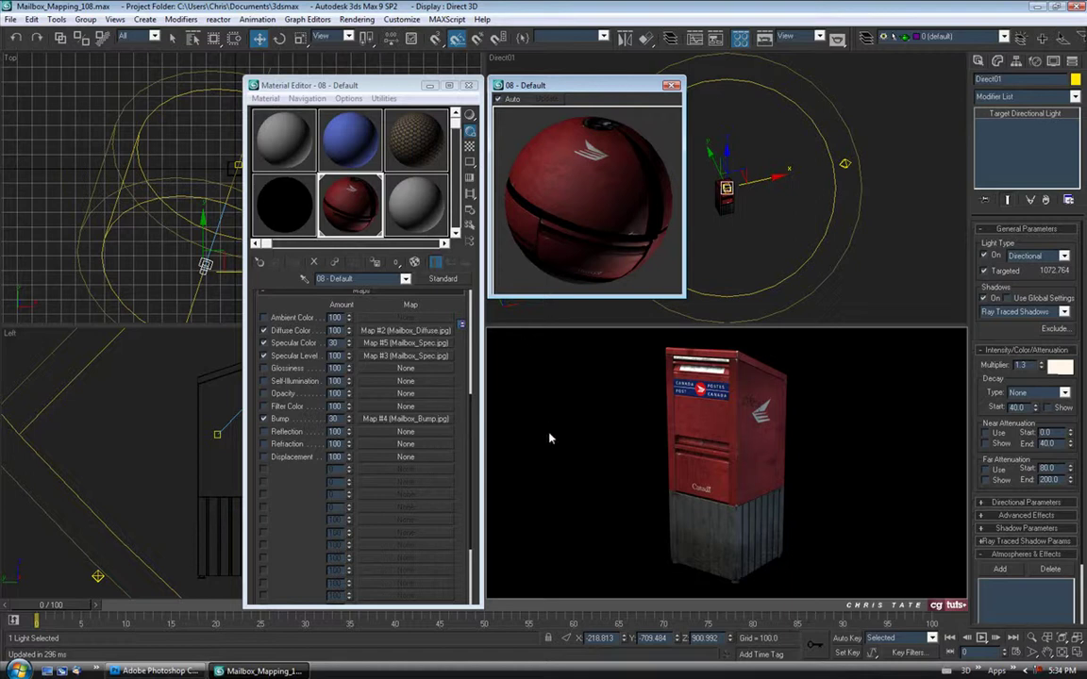
click(671, 85)
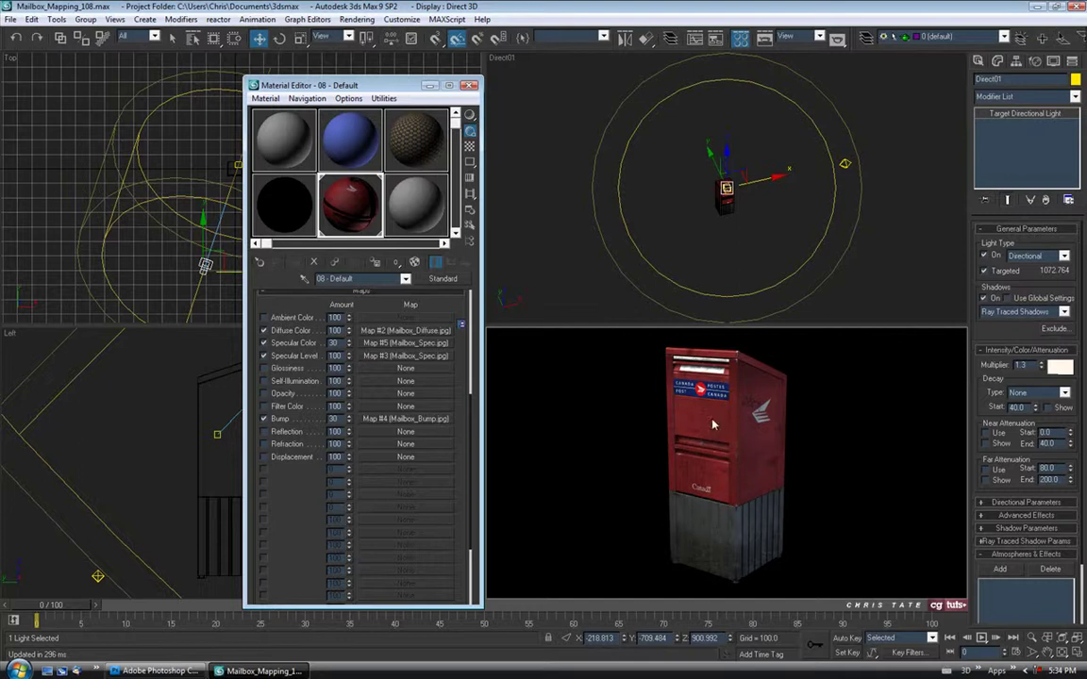
click(469, 85)
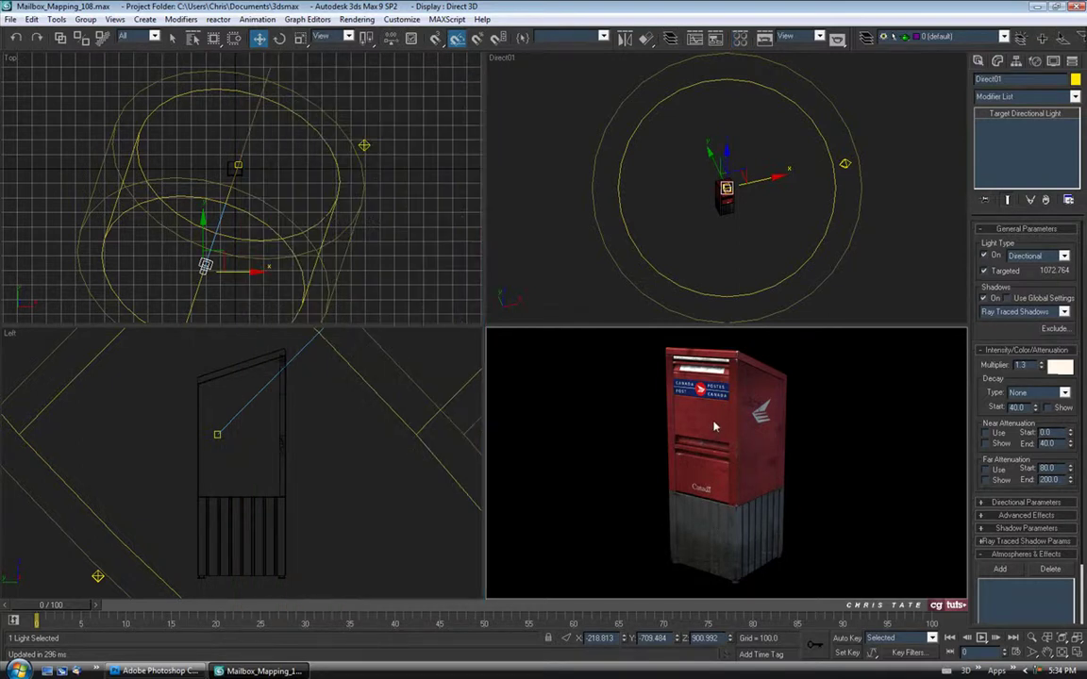